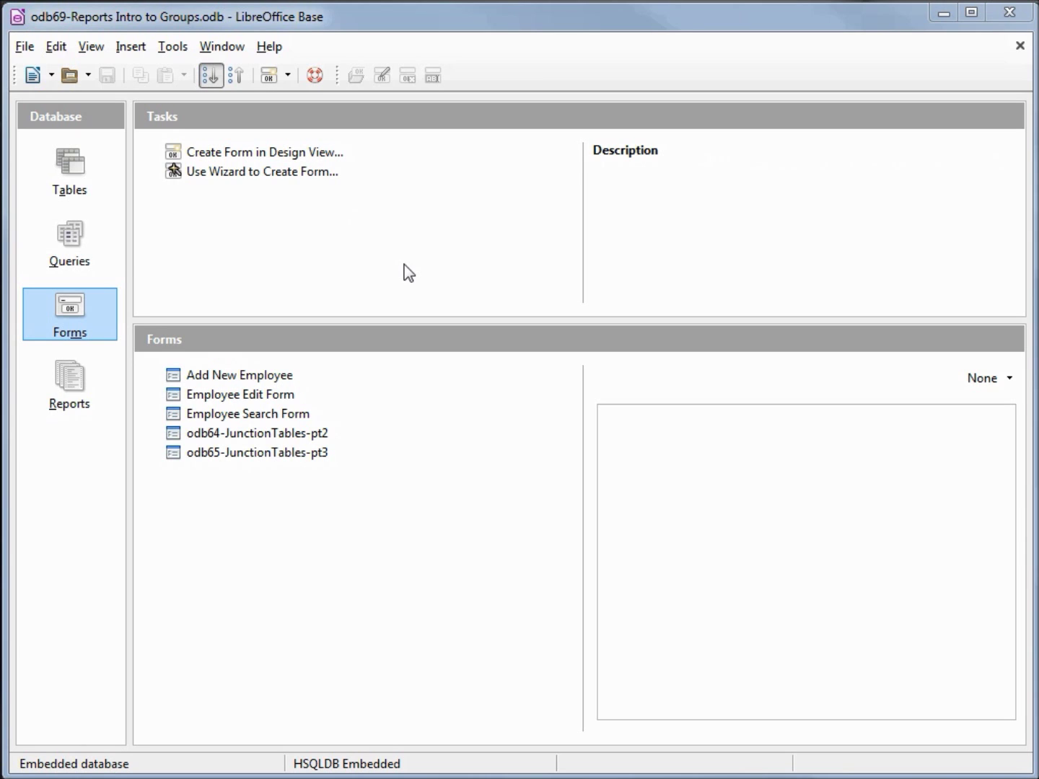
# Open the odb66-Employee-Info query for editing and enlarge the area that holds its tables
pyautogui.click(83, 238)
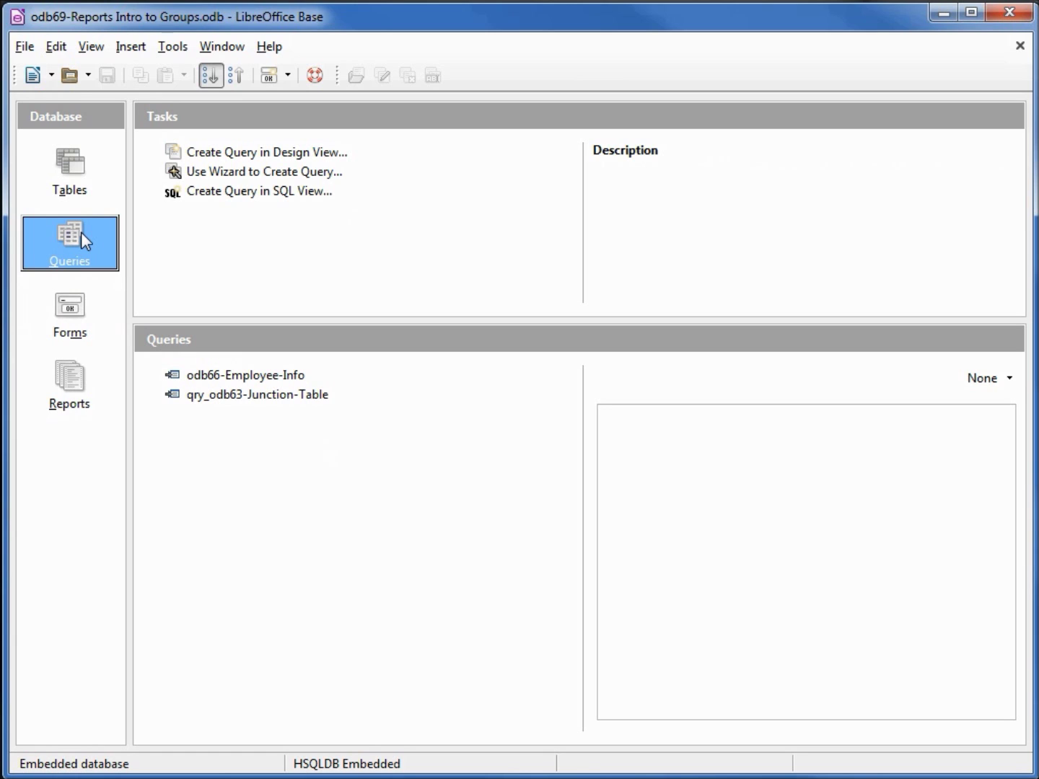
pyautogui.click(232, 380)
pyautogui.rightClick(232, 380)
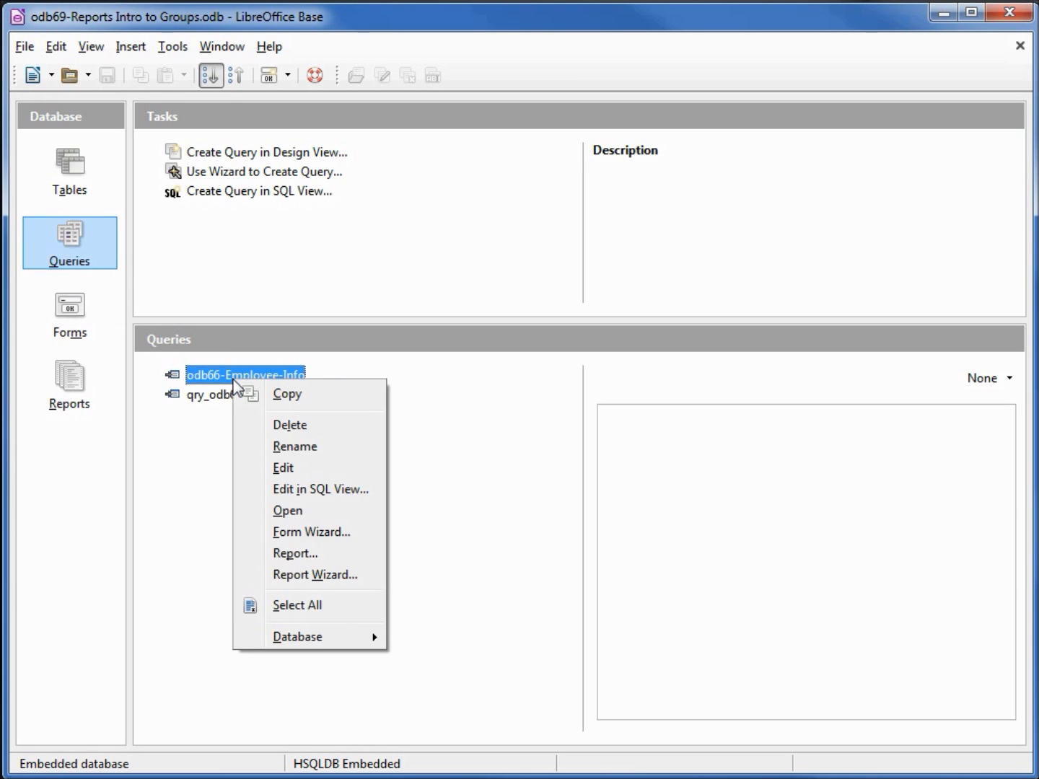
pyautogui.click(292, 469)
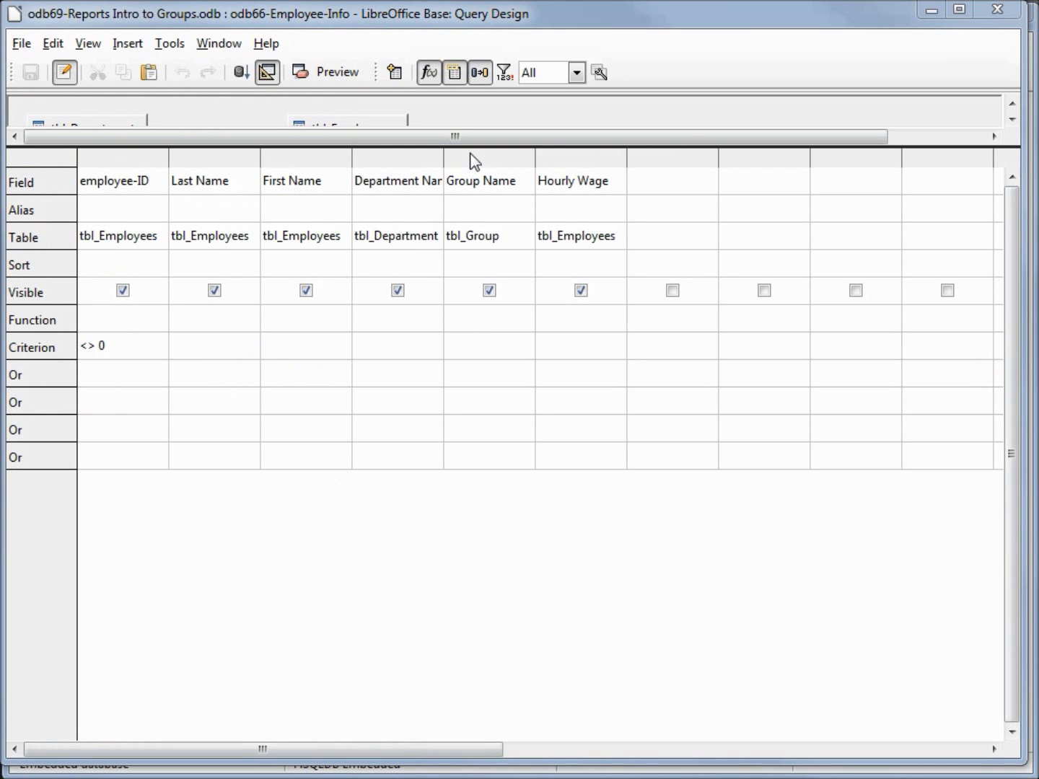
pyautogui.moveTo(474, 147); pyautogui.dragTo(479, 372)
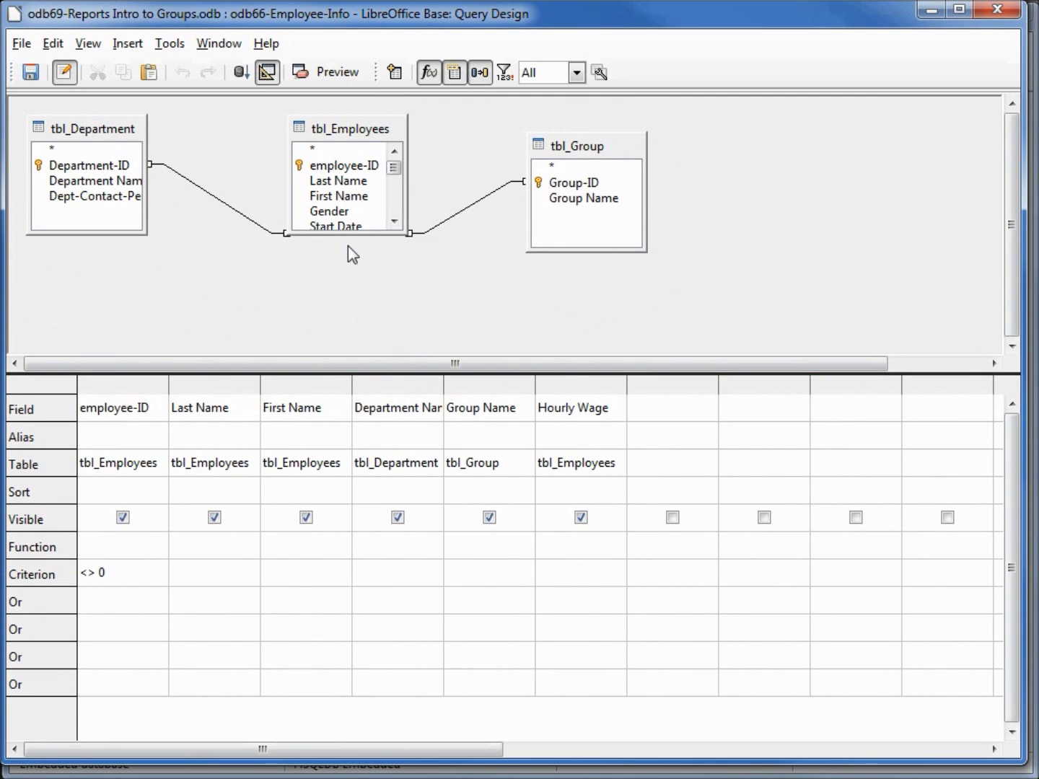
# Add the tbl_Emp-Phn table and its Phone Number field to the query, moving tbl_Group down clear of the new join line
pyautogui.click(394, 72)
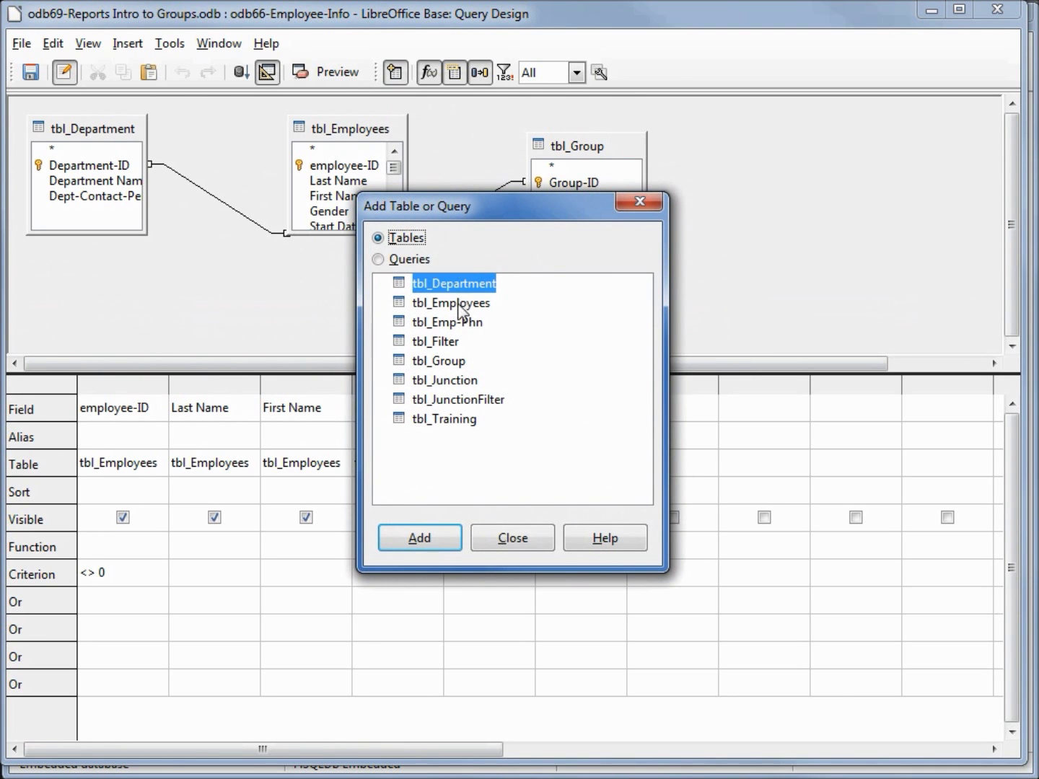
pyautogui.click(462, 325)
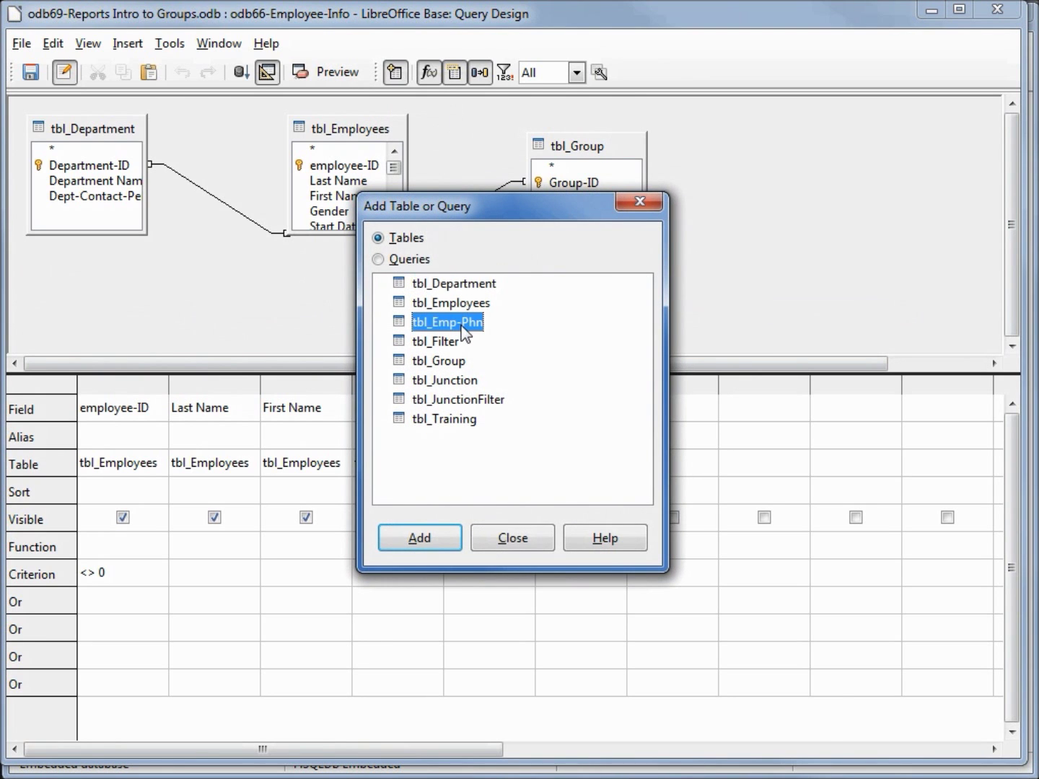
pyautogui.doubleClick(462, 325)
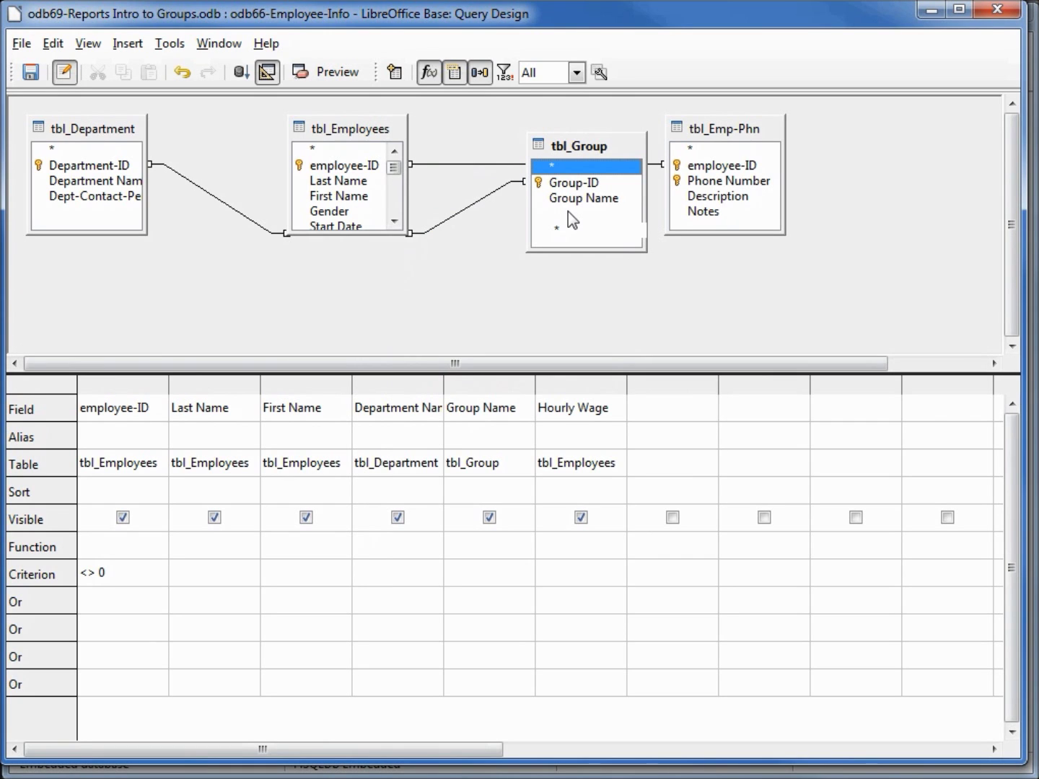
pyautogui.moveTo(563, 153); pyautogui.dragTo(568, 215)
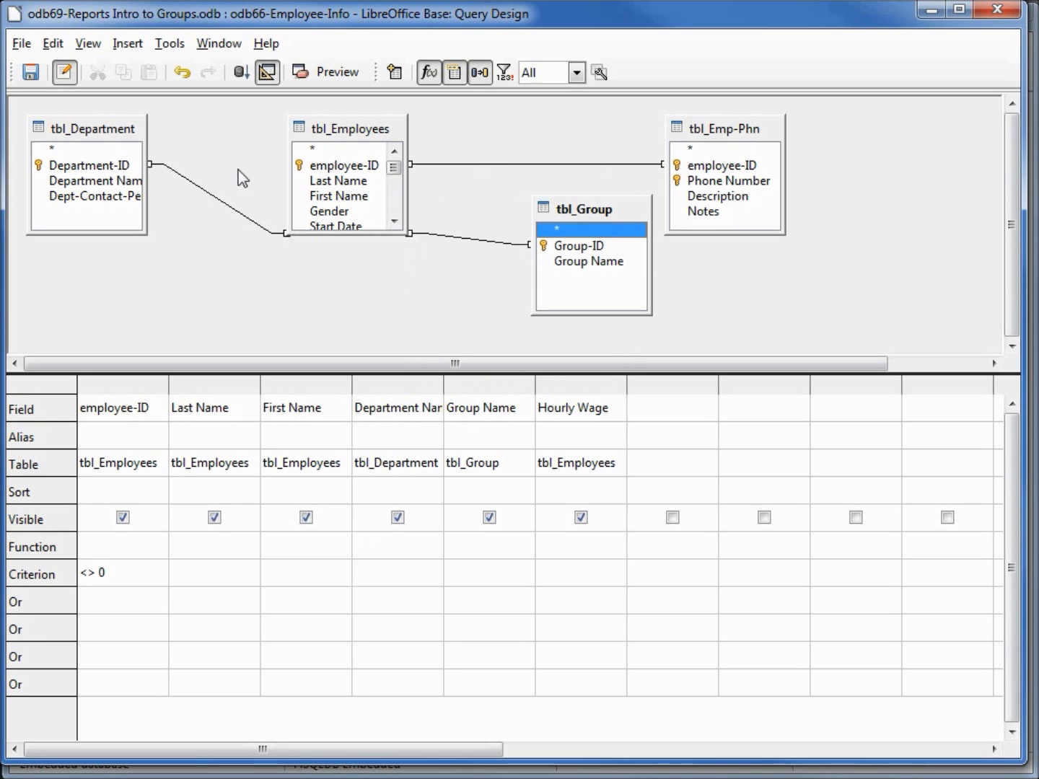
pyautogui.doubleClick(741, 186)
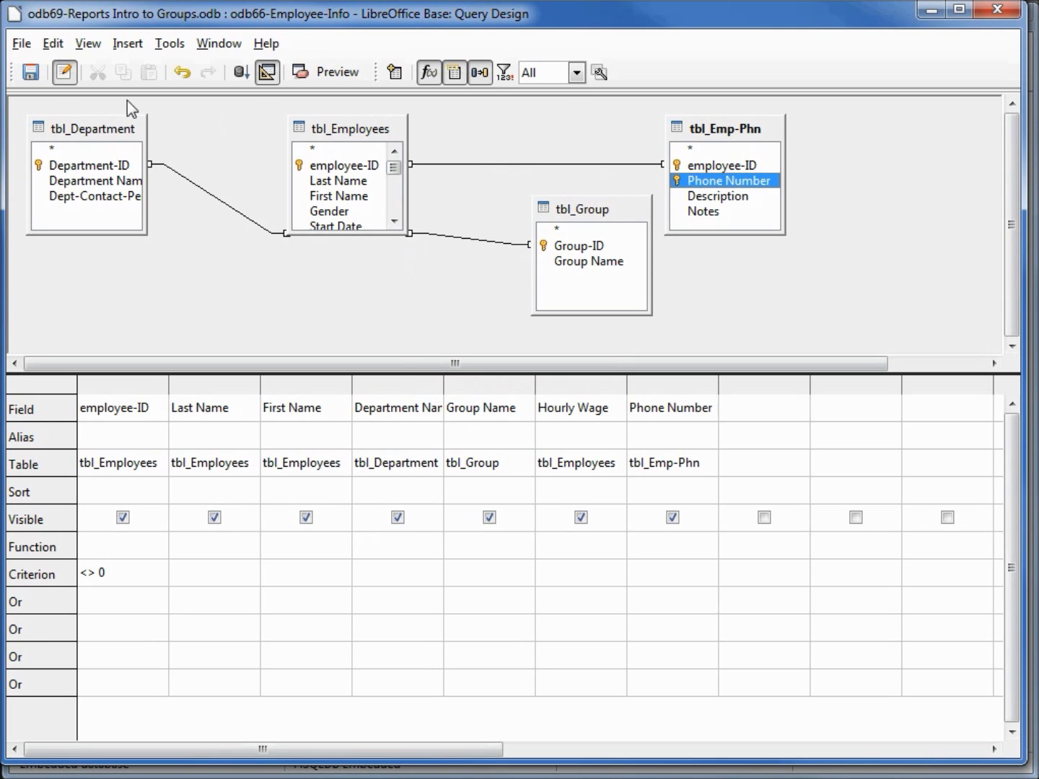
# Save the query as odb69-Employee-Info+Phone, then run it to check its records and close the query design
pyautogui.click(23, 45)
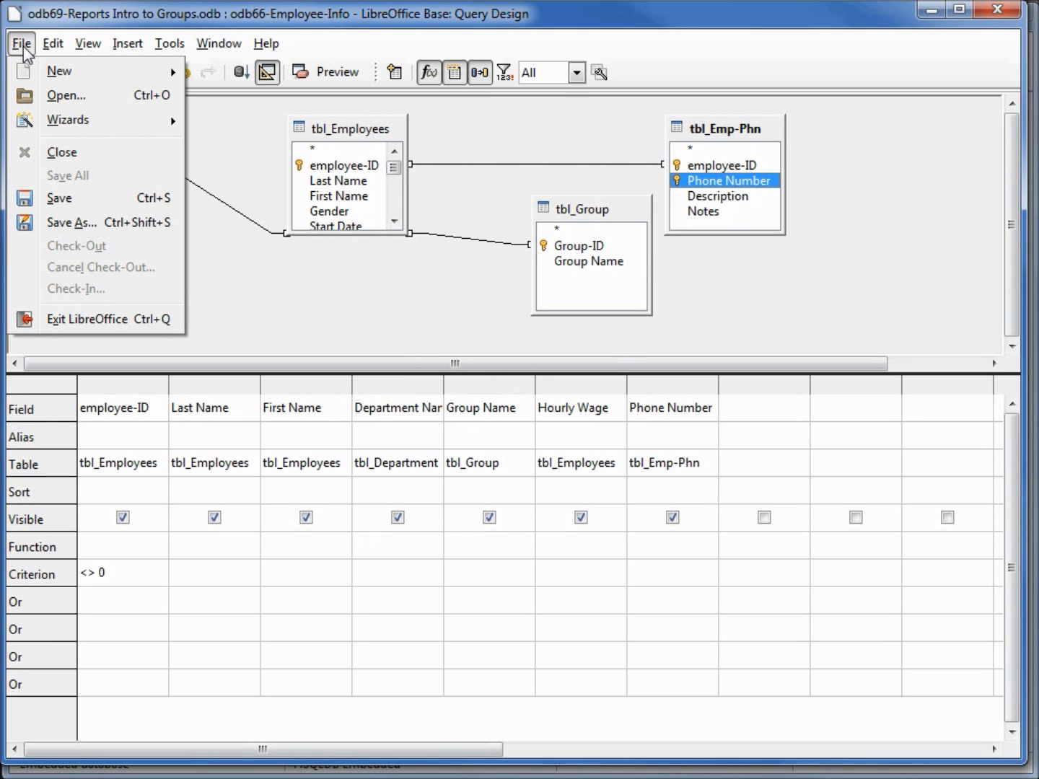
pyautogui.click(81, 224)
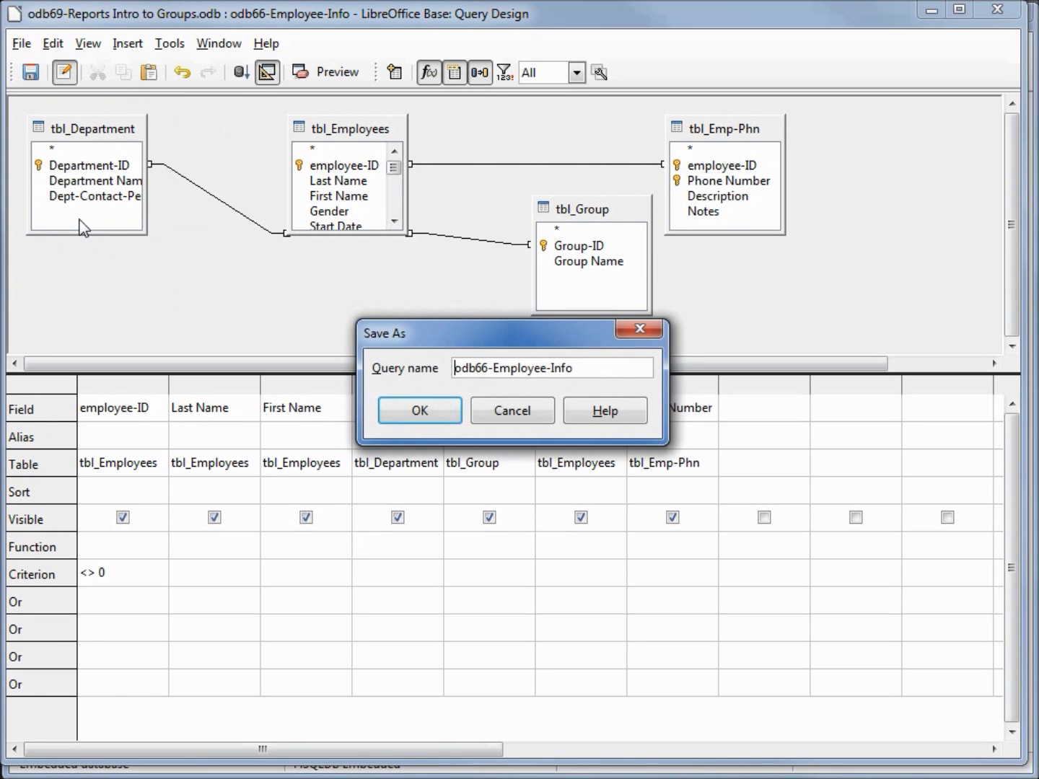
pyautogui.press('Right')
pyautogui.press('Right')
pyautogui.press('Right')
pyautogui.write('9')
pyautogui.press('Delete')
pyautogui.press('End')
pyautogui.write('+Phone')
pyautogui.click(419, 412)
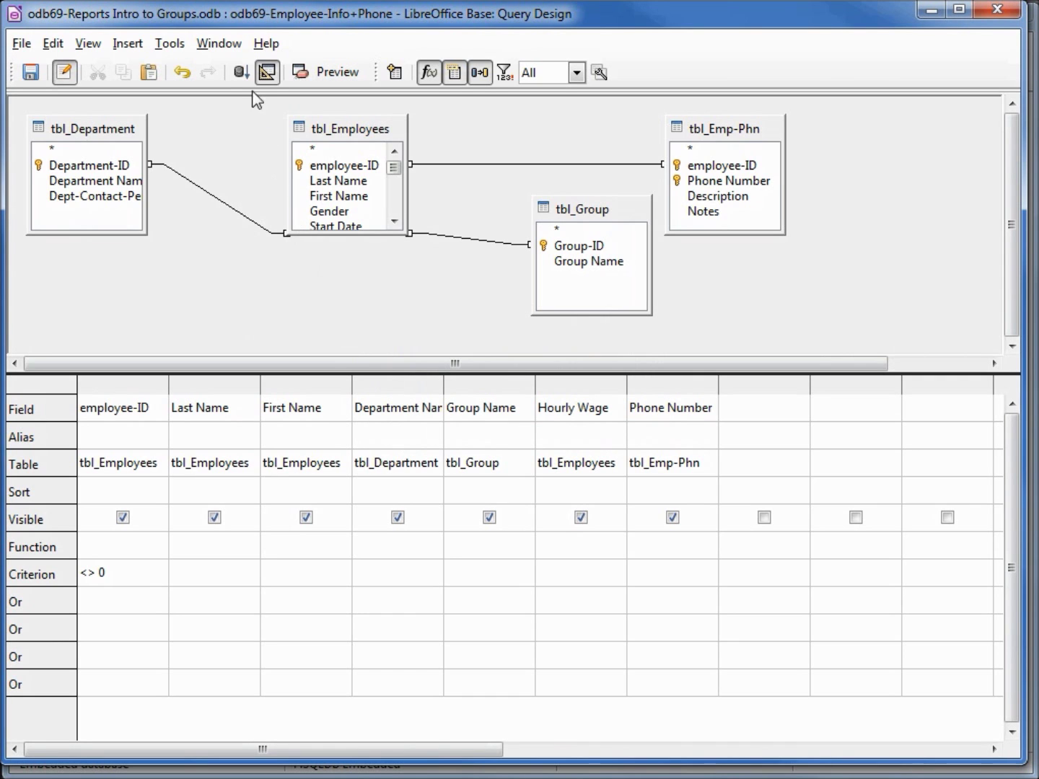
pyautogui.click(243, 72)
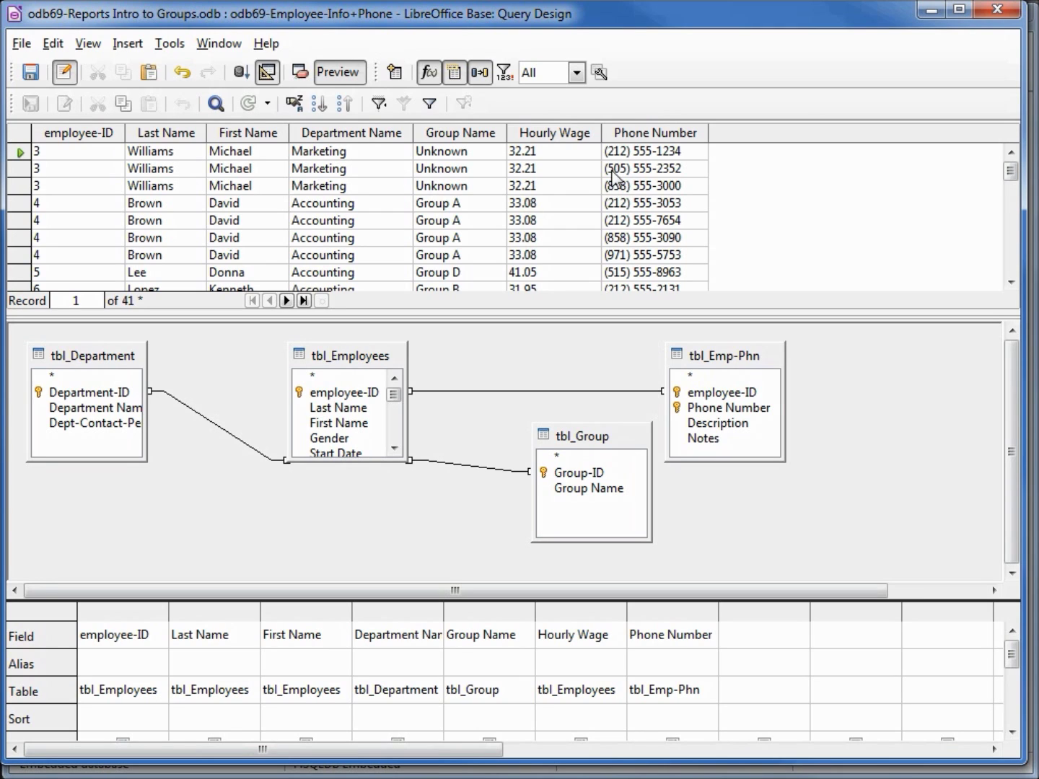
pyautogui.click(993, 14)
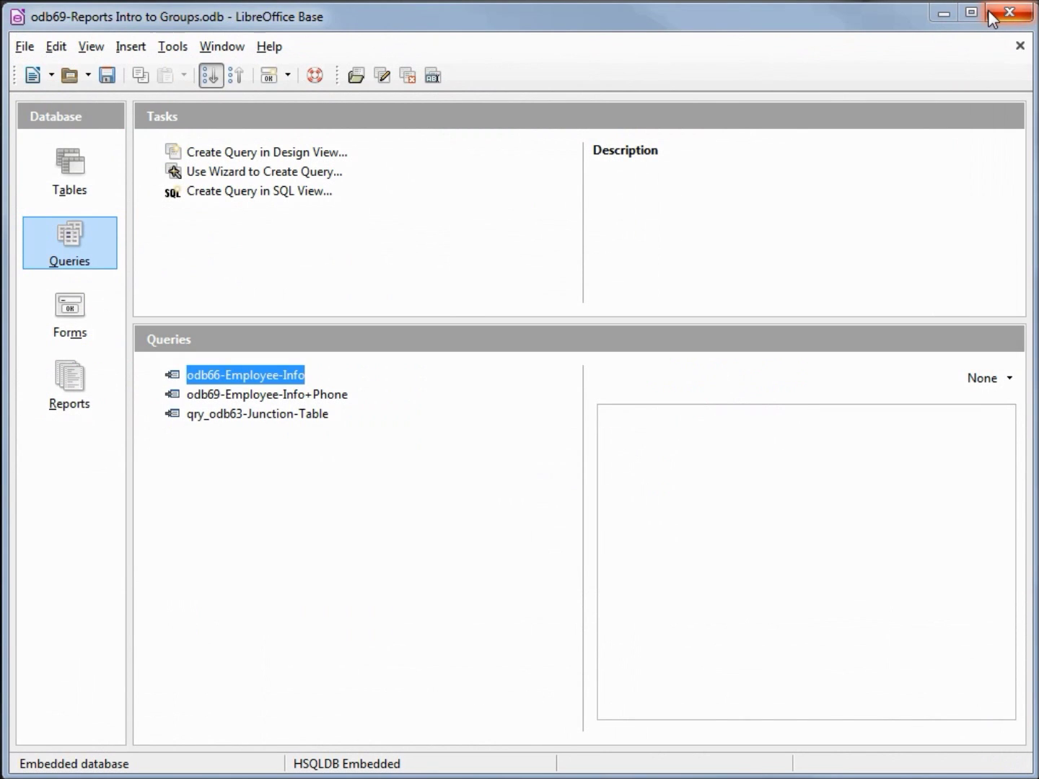
# Start a report with the wizard based on the odb69-Employee-Info+Phone query and include all its fields
pyautogui.click(66, 385)
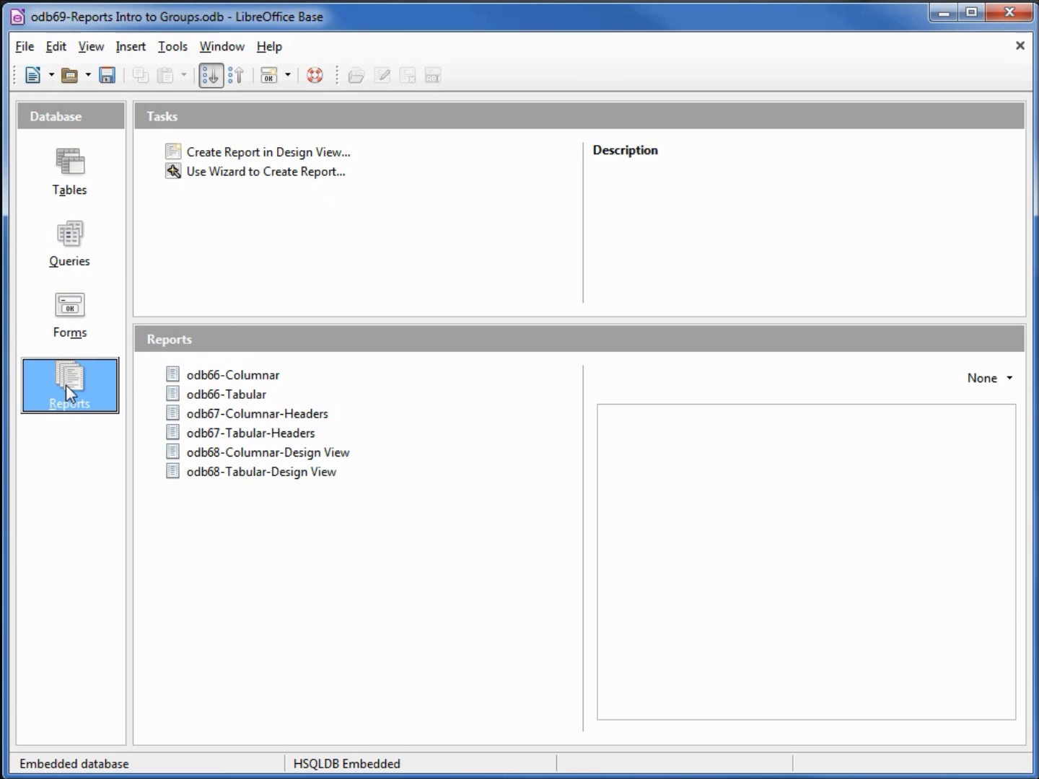
pyautogui.click(251, 173)
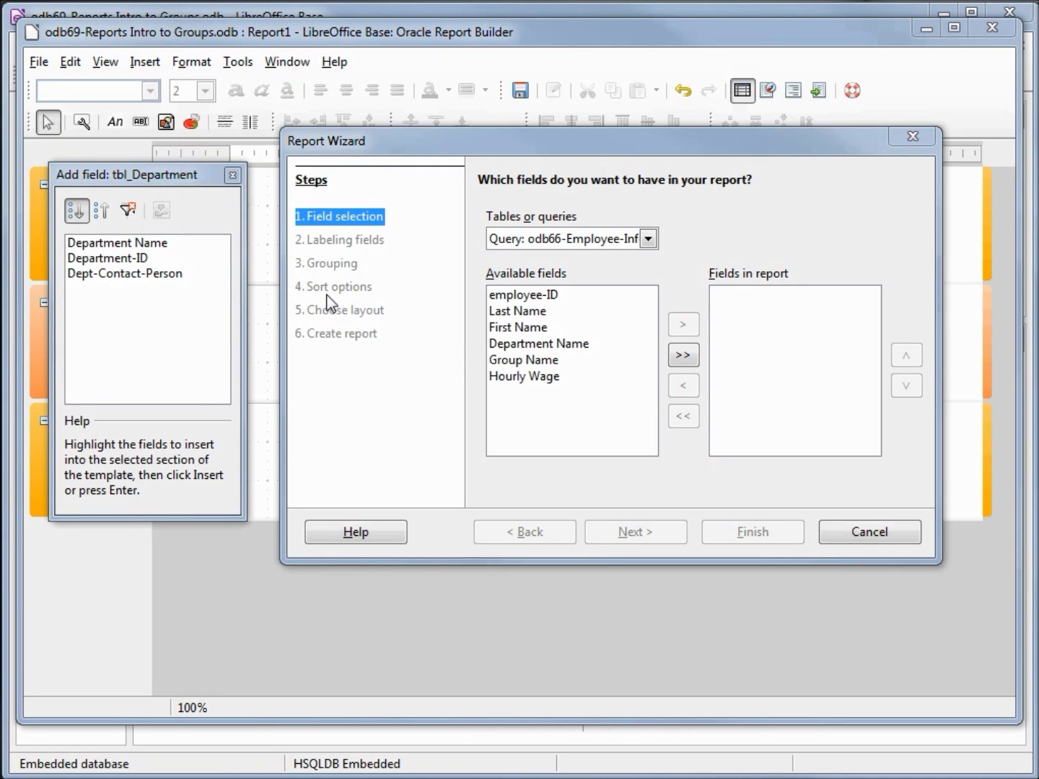
pyautogui.click(231, 176)
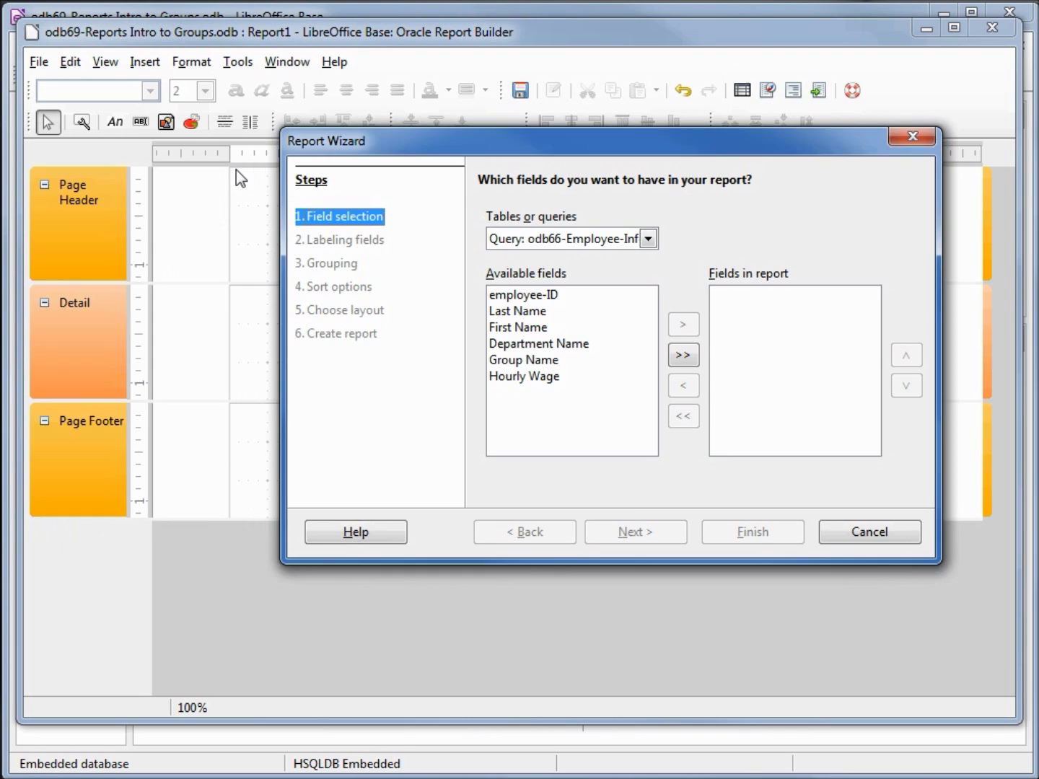
pyautogui.click(648, 238)
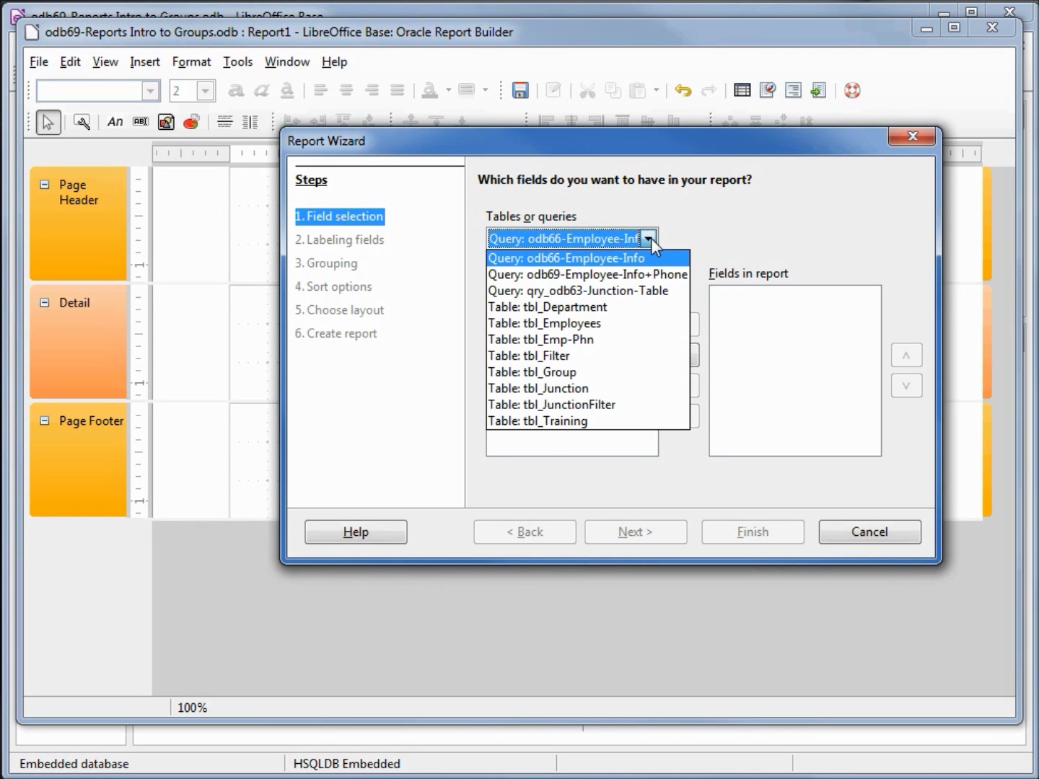
pyautogui.click(642, 276)
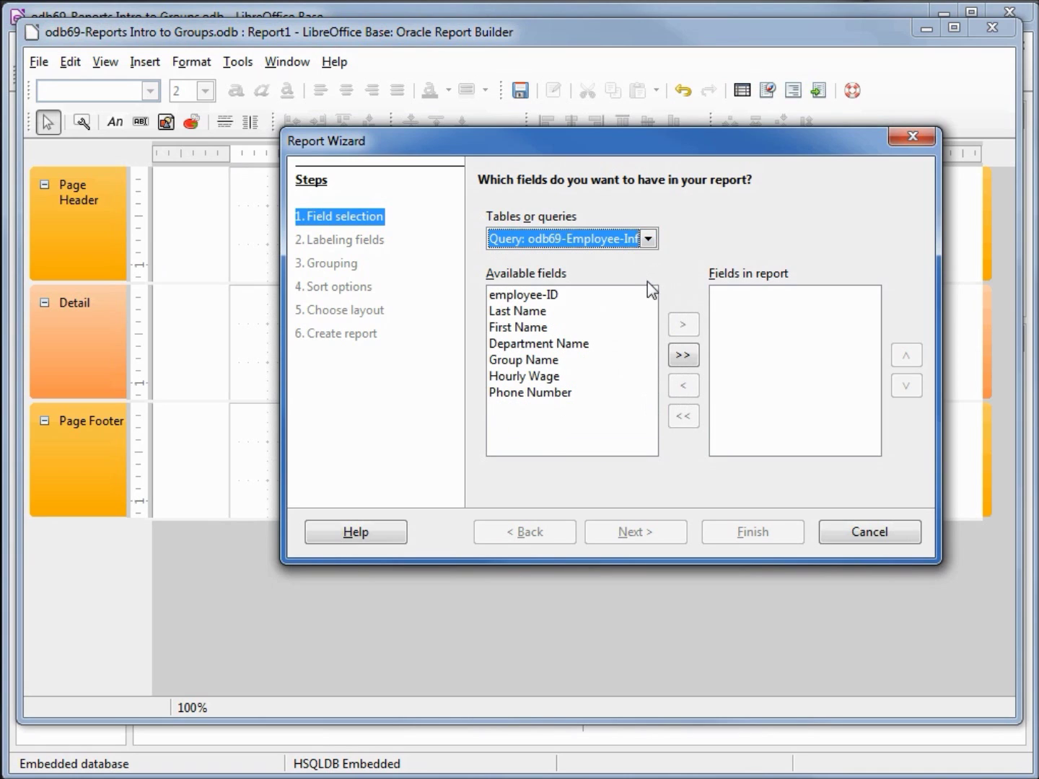
pyautogui.click(683, 356)
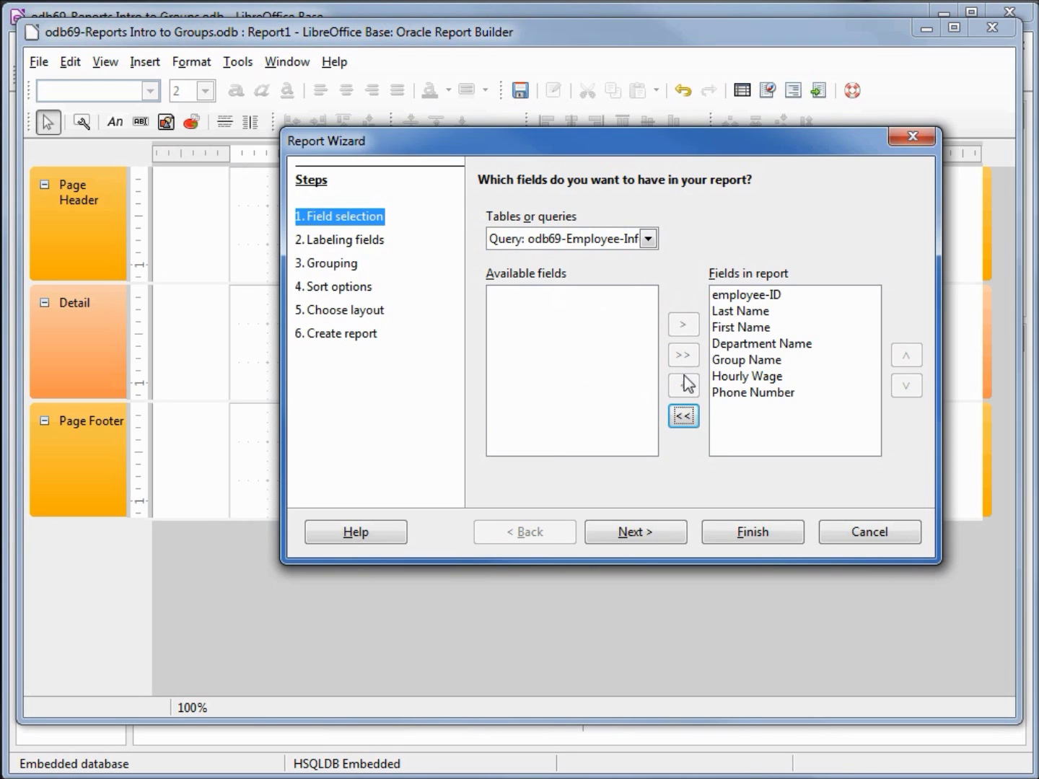
# Label the employee-ID field as Emp-ID in the report wizard
pyautogui.click(645, 538)
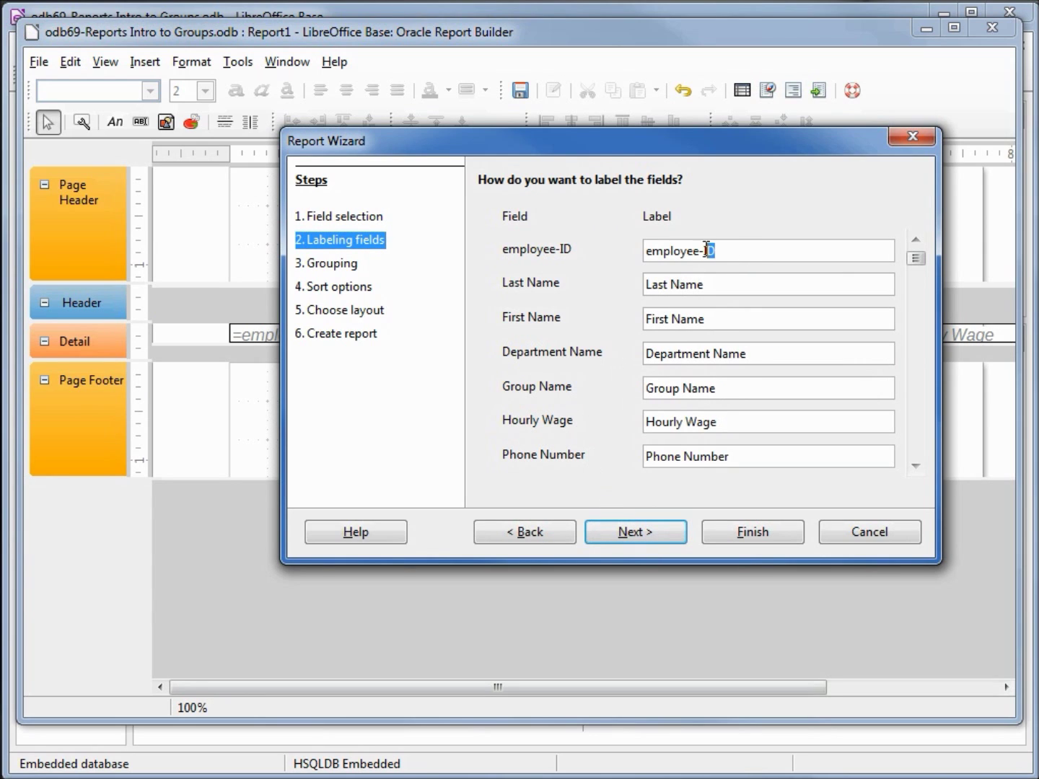
pyautogui.moveTo(707, 251); pyautogui.dragTo(619, 247)
pyautogui.write('Emp-ID')
pyautogui.click(650, 534)
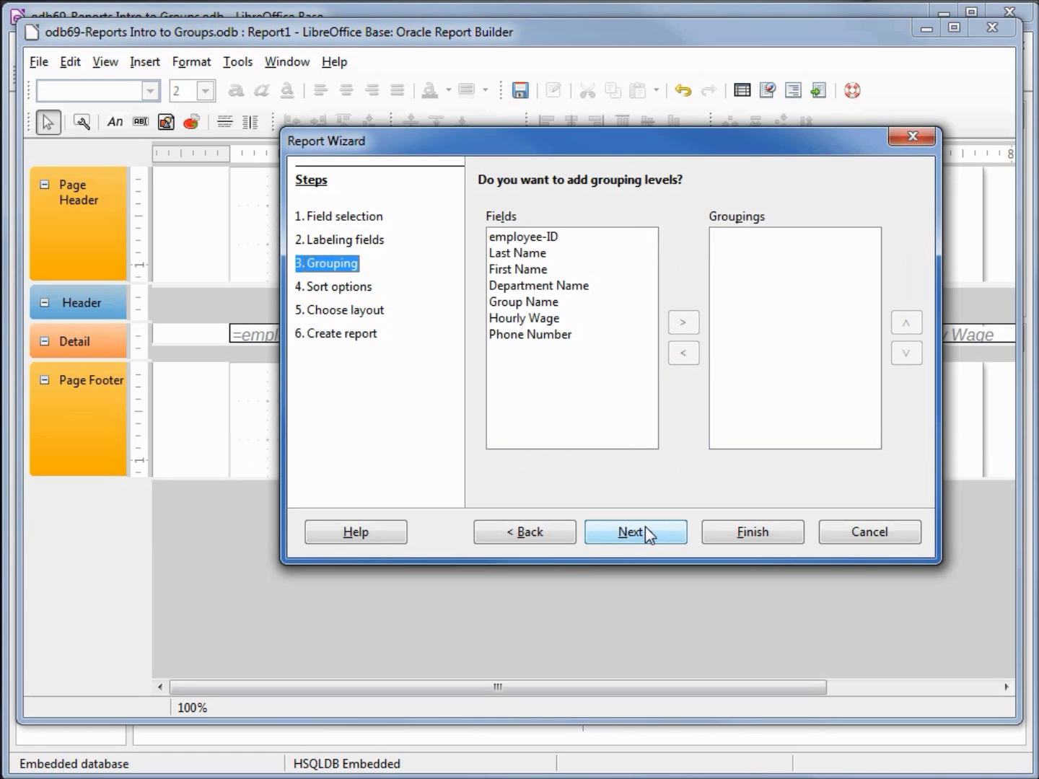
# Create the dynamic report odb69-Employee-Info+Phone without grouping or sorting, in the tabular layout with landscape orientation
pyautogui.click(645, 527)
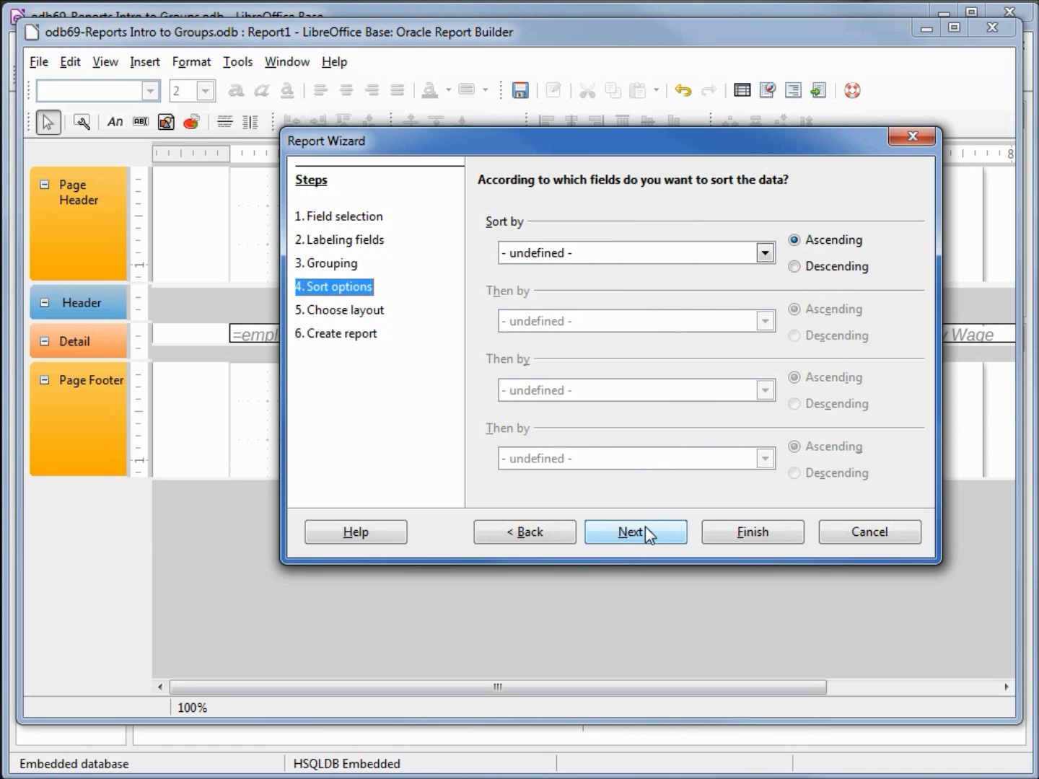
pyautogui.click(645, 528)
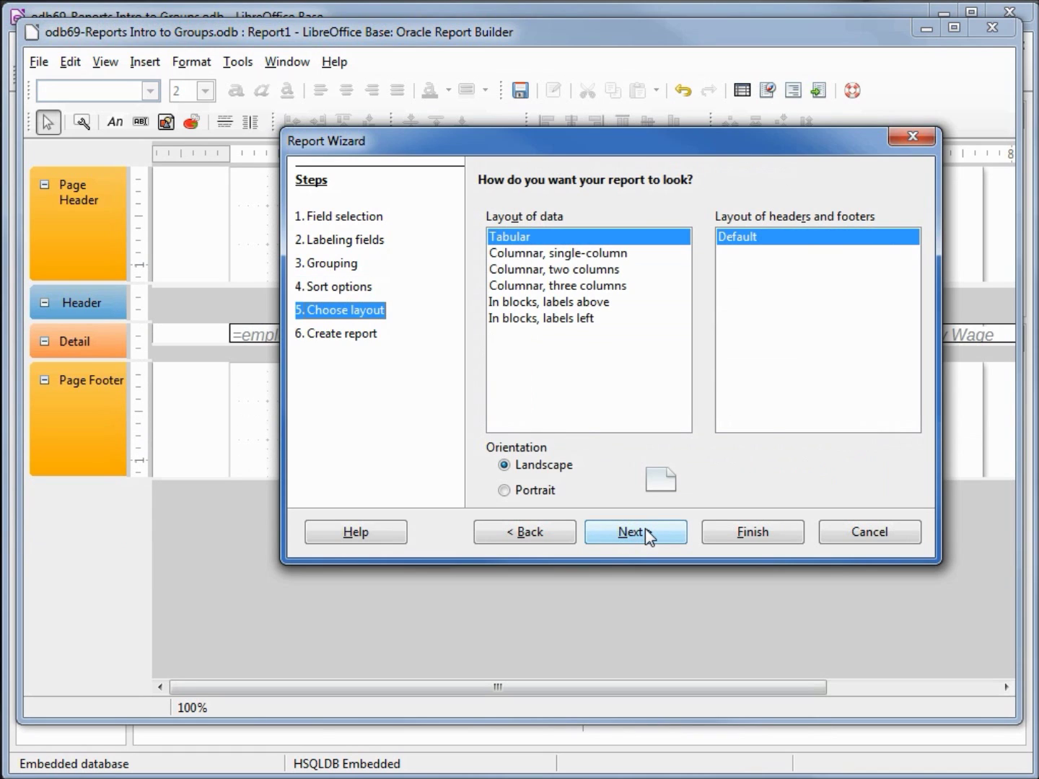
pyautogui.click(645, 529)
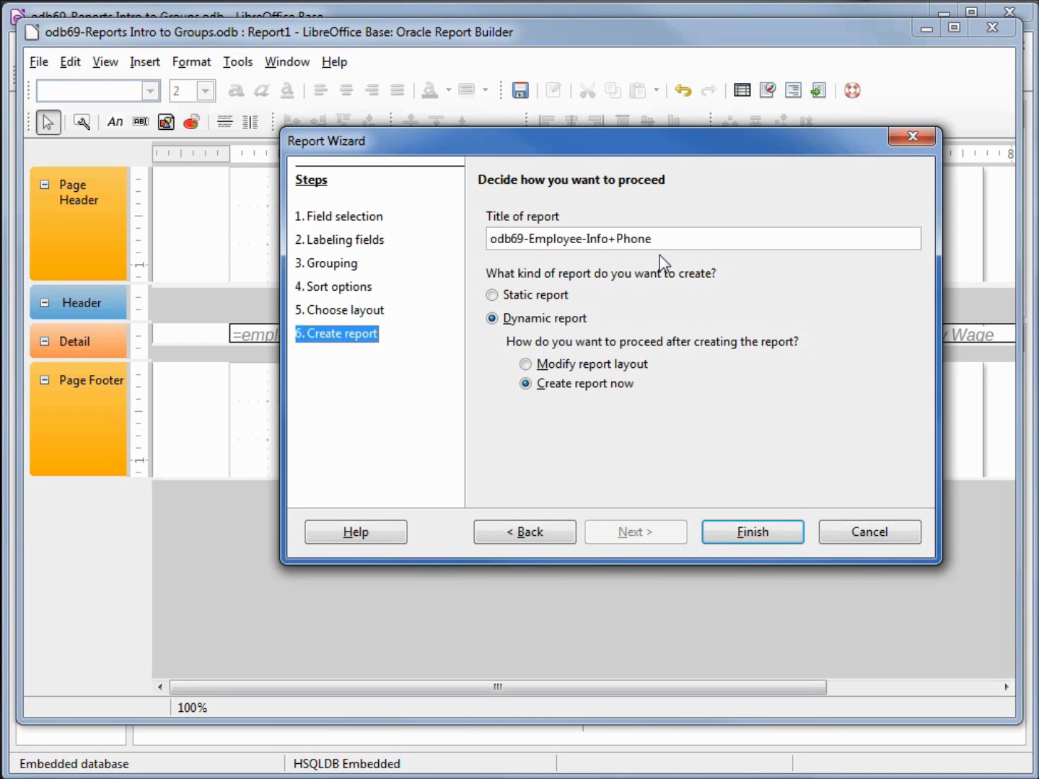
pyautogui.click(763, 531)
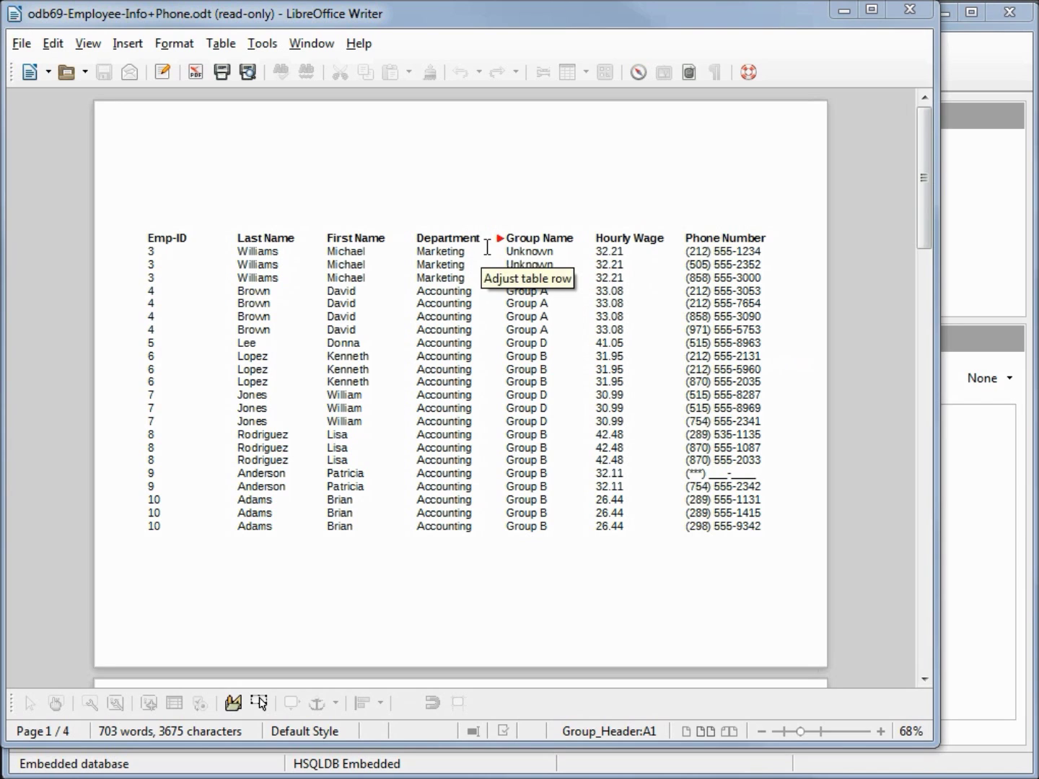
# Close the generated report and open the odb69-Employee-Info+Phone report for editing
pyautogui.click(906, 9)
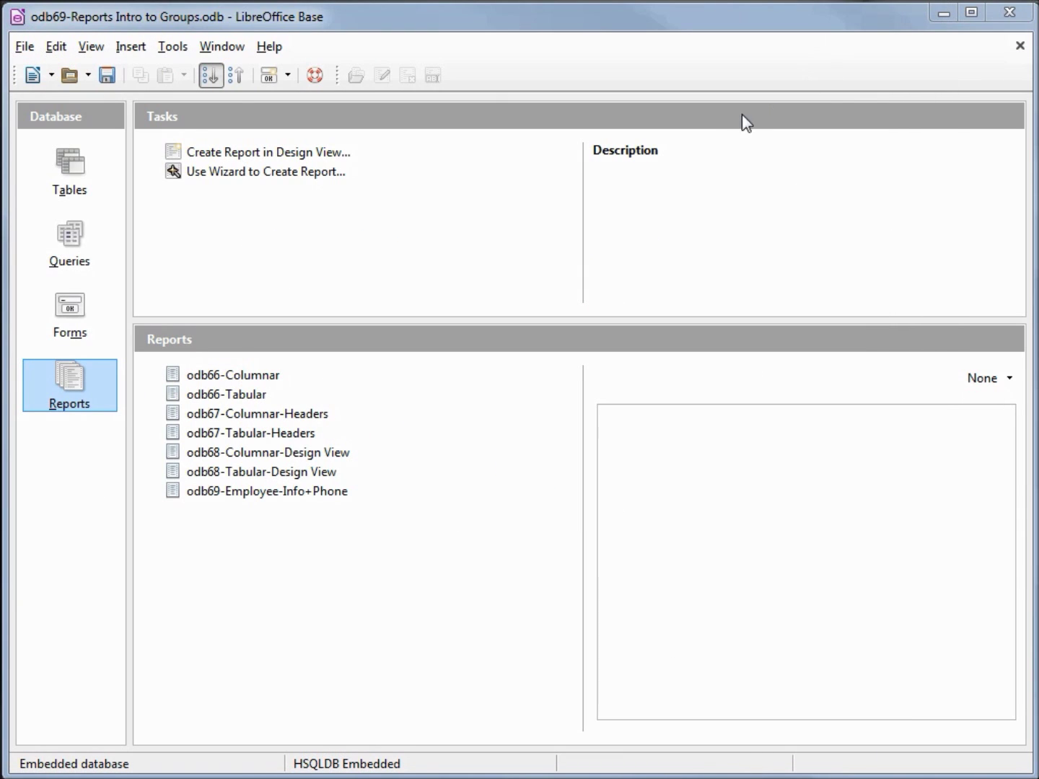
pyautogui.rightClick(262, 495)
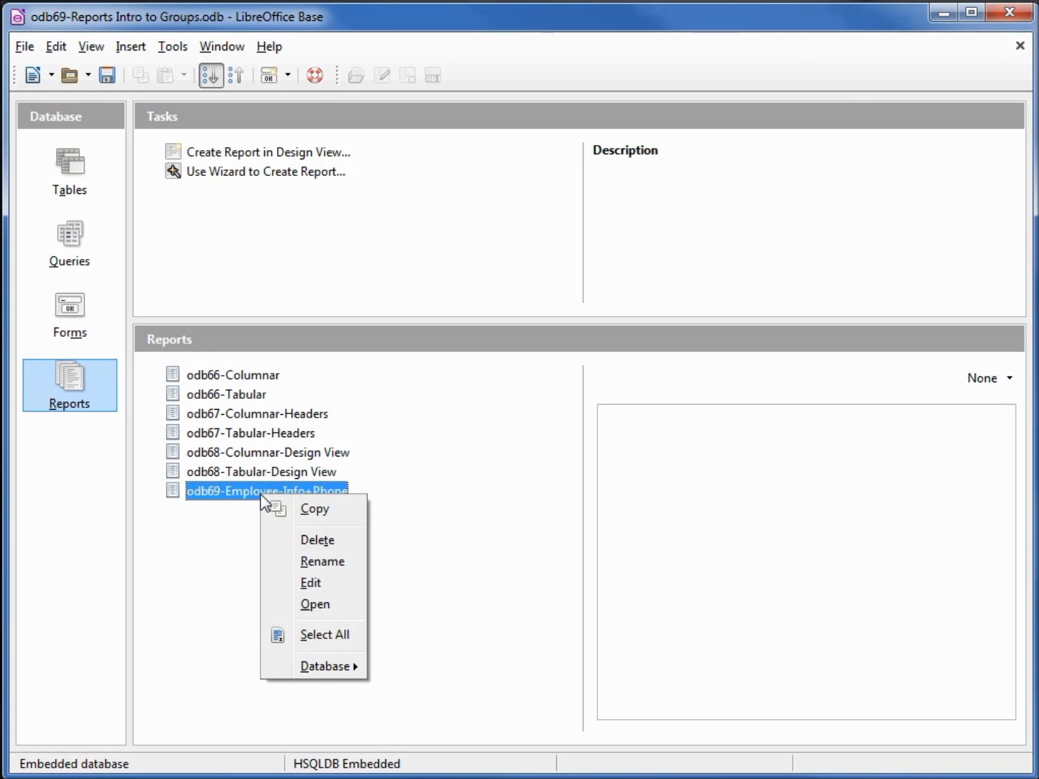
pyautogui.click(311, 582)
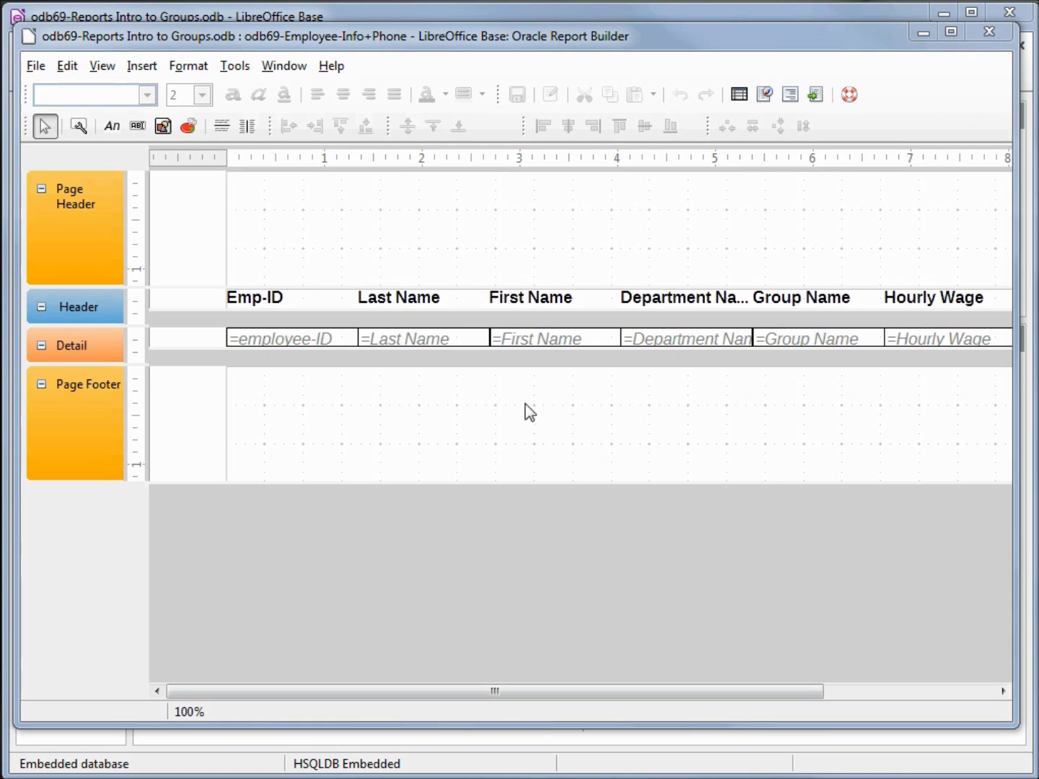
# Set both Print repeated values and Print repeated value on group change to No for the detail fields employee-ID through Hourly Wage
pyautogui.click(313, 338)
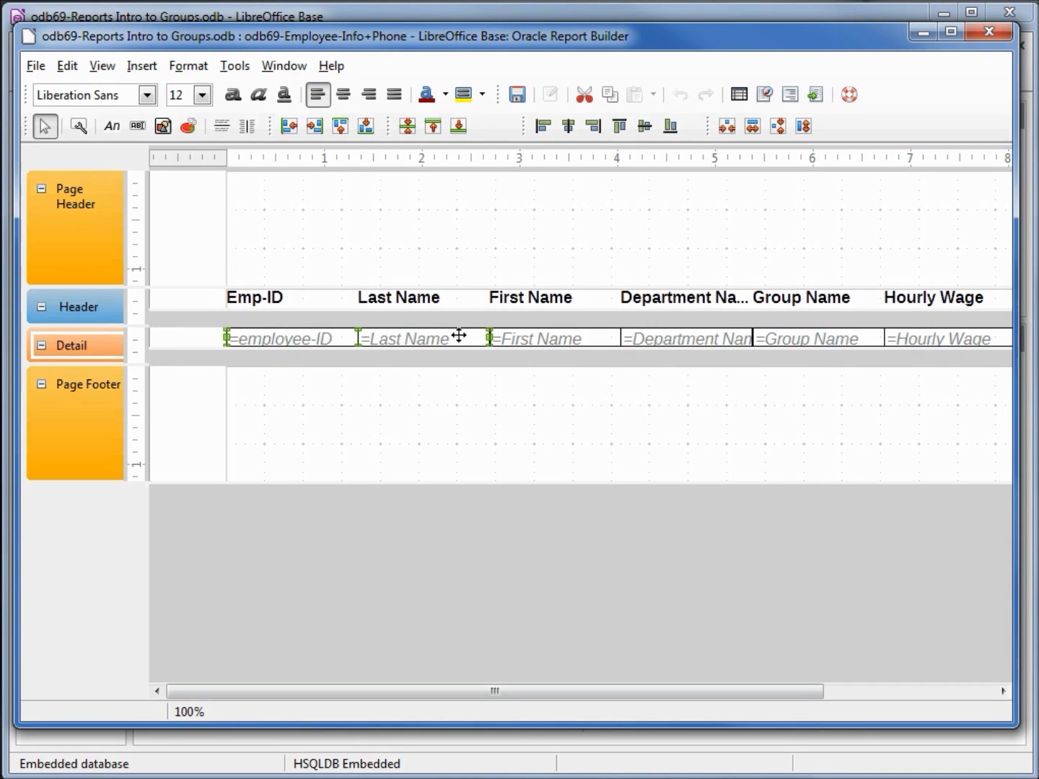
pyautogui.keyDown('shift'); pyautogui.click(520, 338); pyautogui.keyUp('shift')
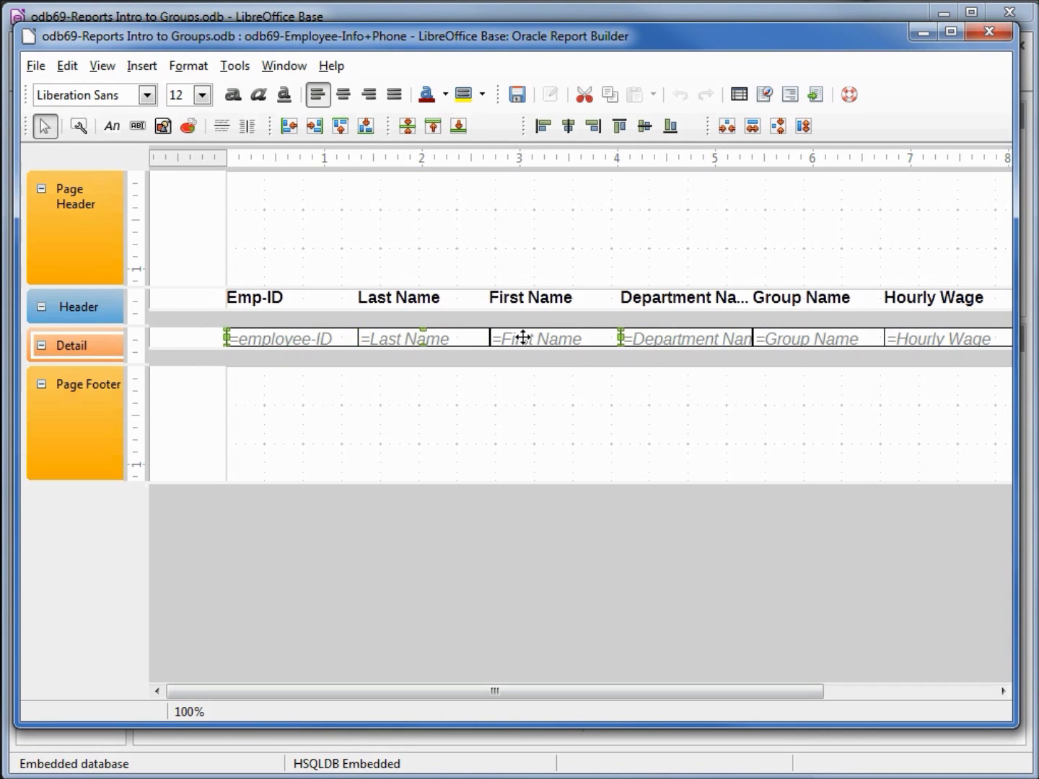
pyautogui.keyDown('shift'); pyautogui.click(678, 343); pyautogui.keyUp('shift')
pyautogui.keyDown('shift'); pyautogui.click(805, 334); pyautogui.keyUp('shift')
pyautogui.keyDown('shift'); pyautogui.click(937, 341); pyautogui.keyUp('shift')
pyautogui.moveTo(712, 691); pyautogui.dragTo(876, 689)
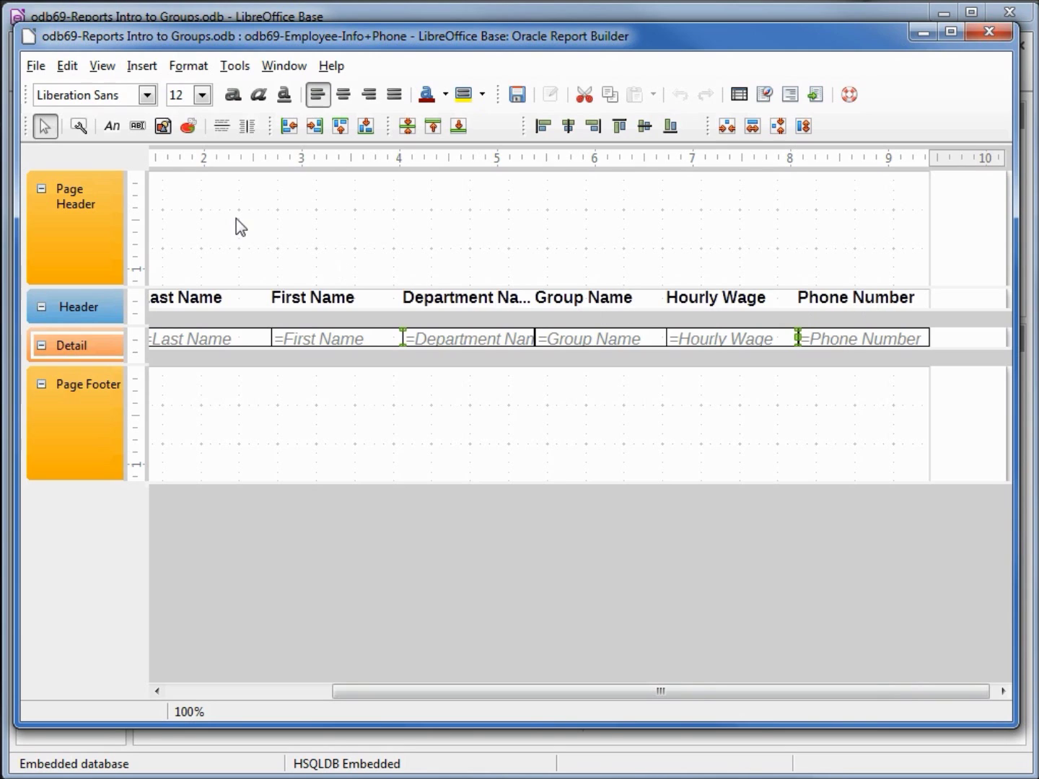
pyautogui.click(79, 127)
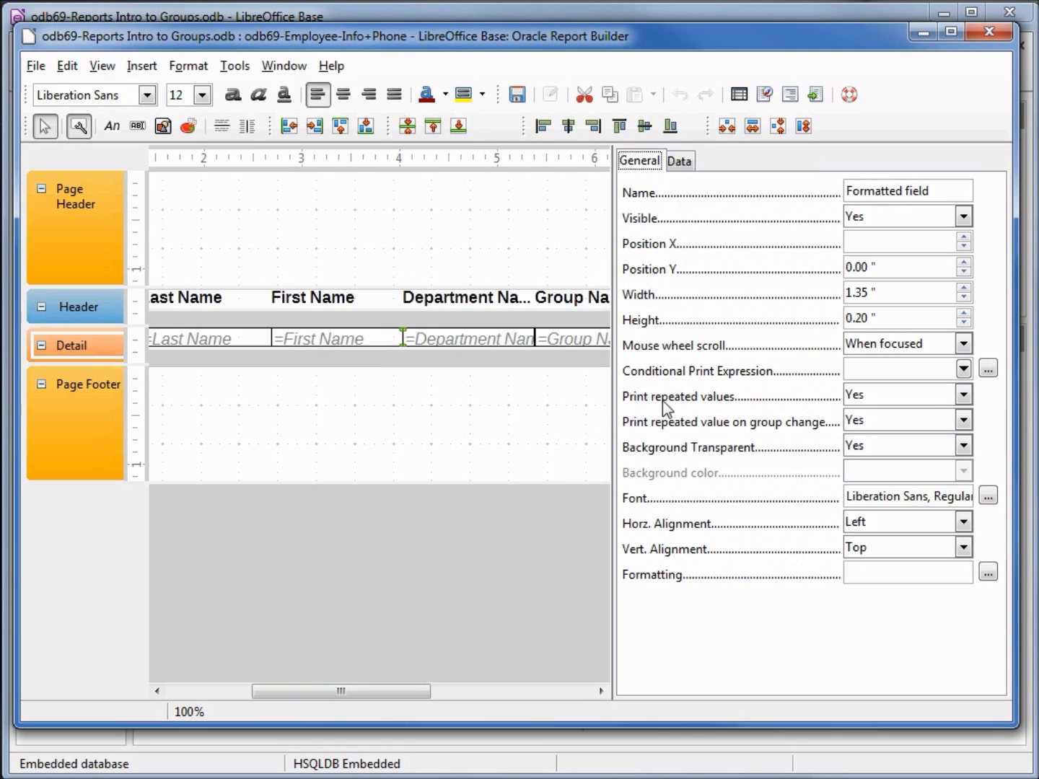
pyautogui.click(963, 397)
pyautogui.click(934, 414)
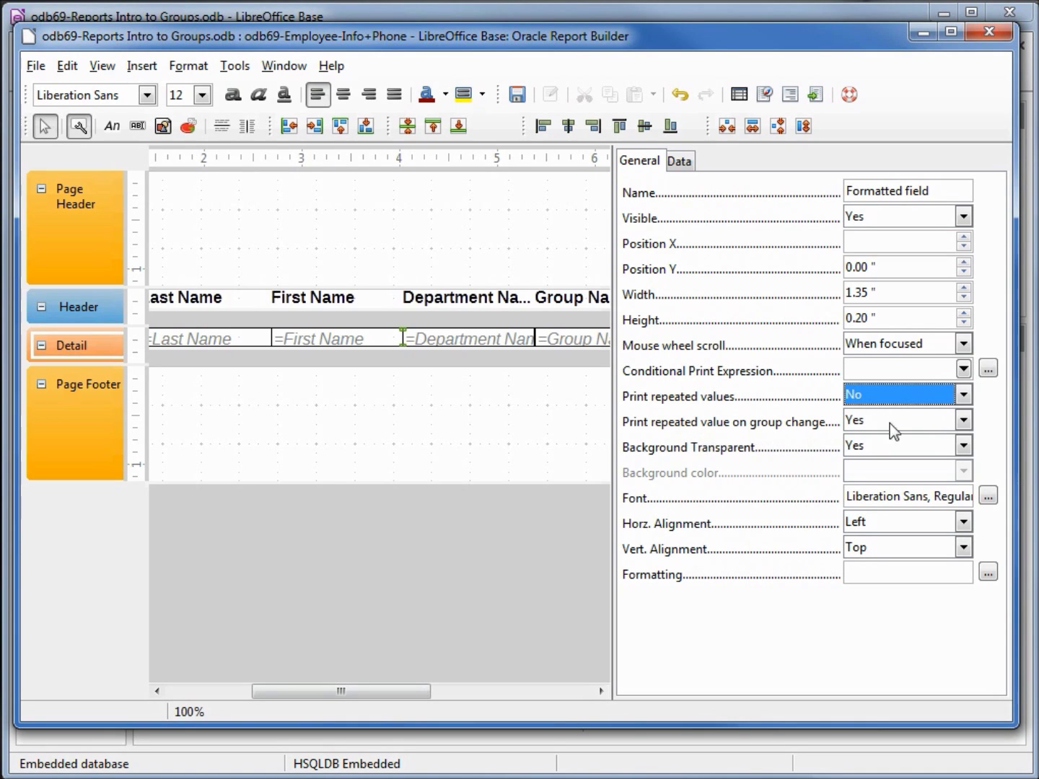
pyautogui.click(964, 419)
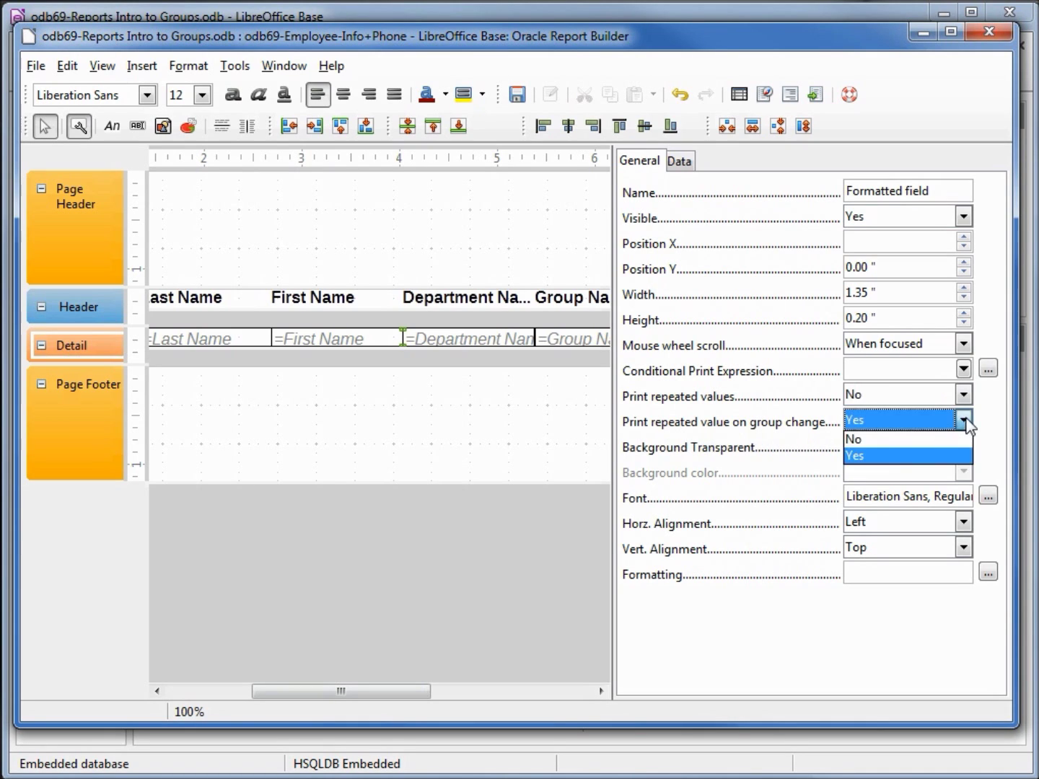
pyautogui.click(905, 440)
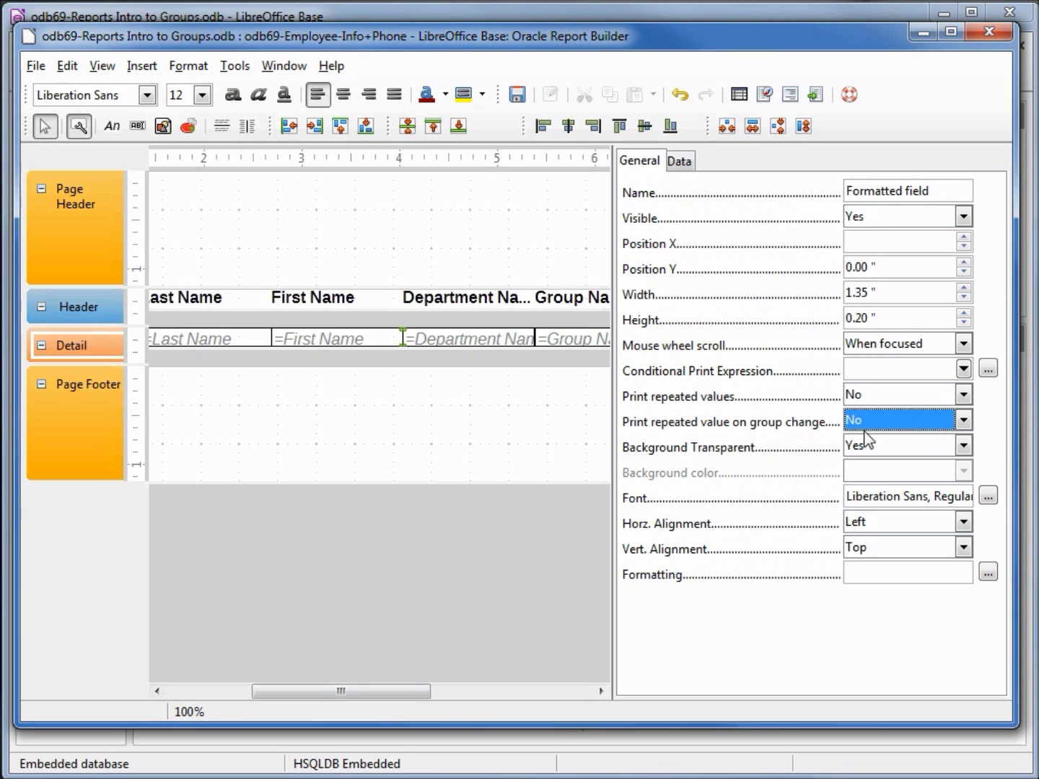
pyautogui.click(496, 433)
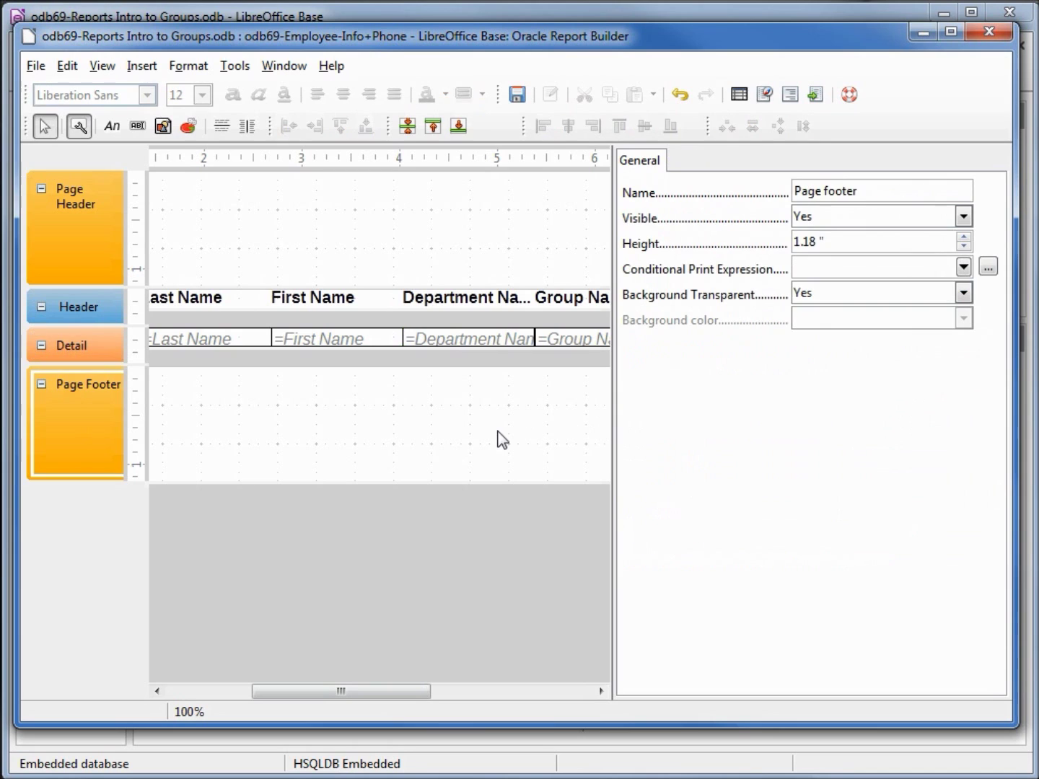
# Shorten the Department Name and Group Name header labels to Department and Group
pyautogui.click(457, 294)
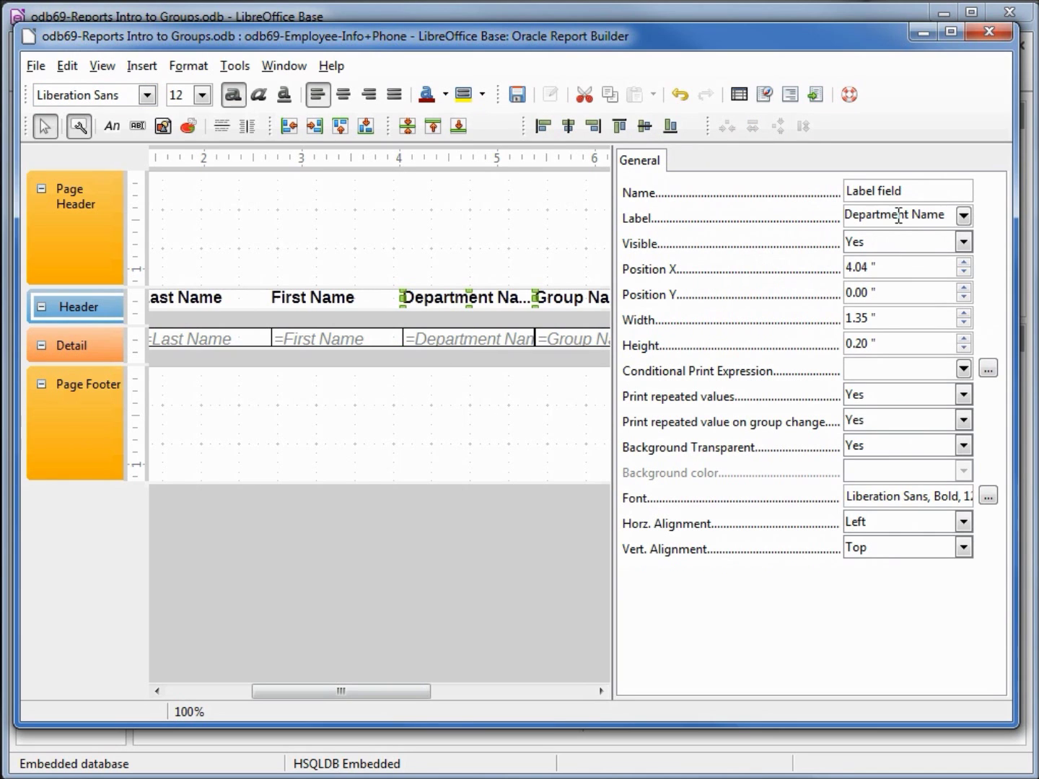
pyautogui.moveTo(911, 215); pyautogui.dragTo(987, 224)
pyautogui.press('BackSpace')
pyautogui.click(574, 306)
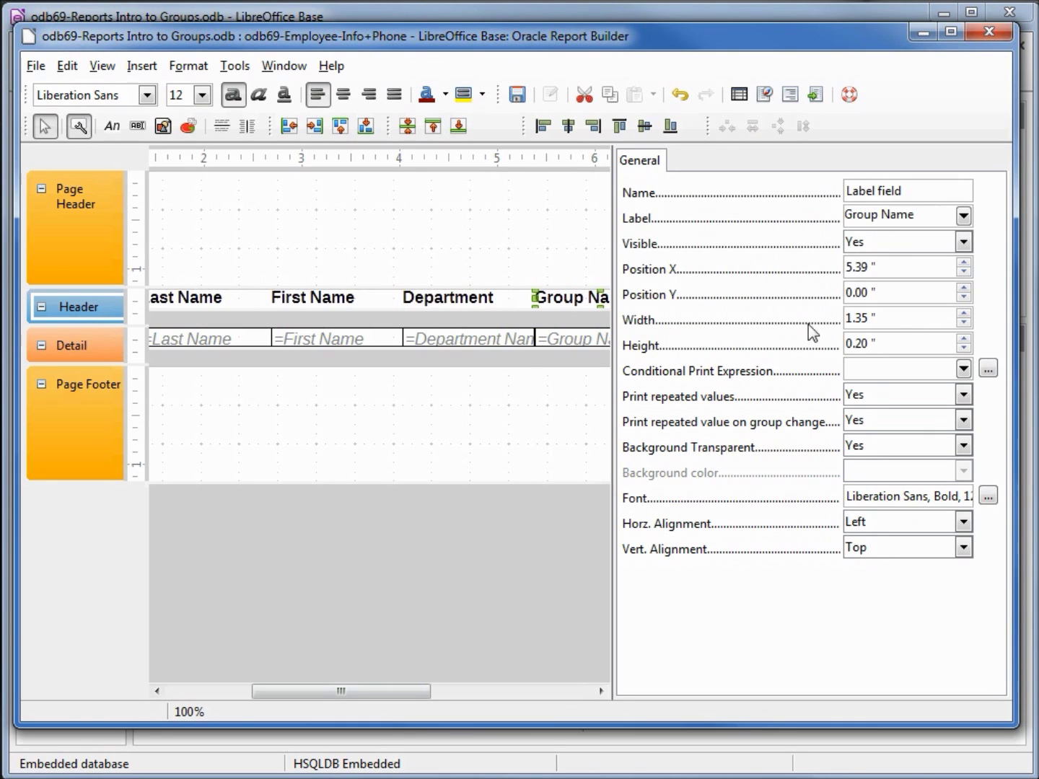
pyautogui.moveTo(881, 214); pyautogui.dragTo(958, 214)
pyautogui.press('BackSpace')
# Center the Emp-ID header label and the employee-ID detail field horizontally
pyautogui.moveTo(378, 691); pyautogui.dragTo(208, 691)
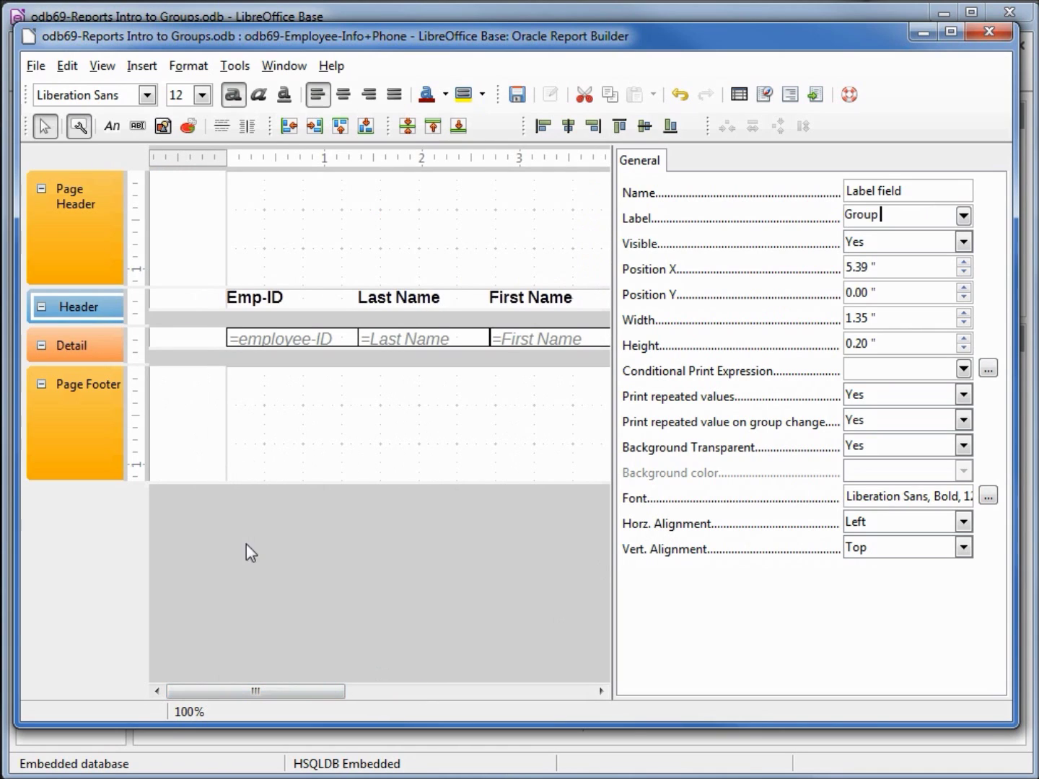
pyautogui.click(253, 294)
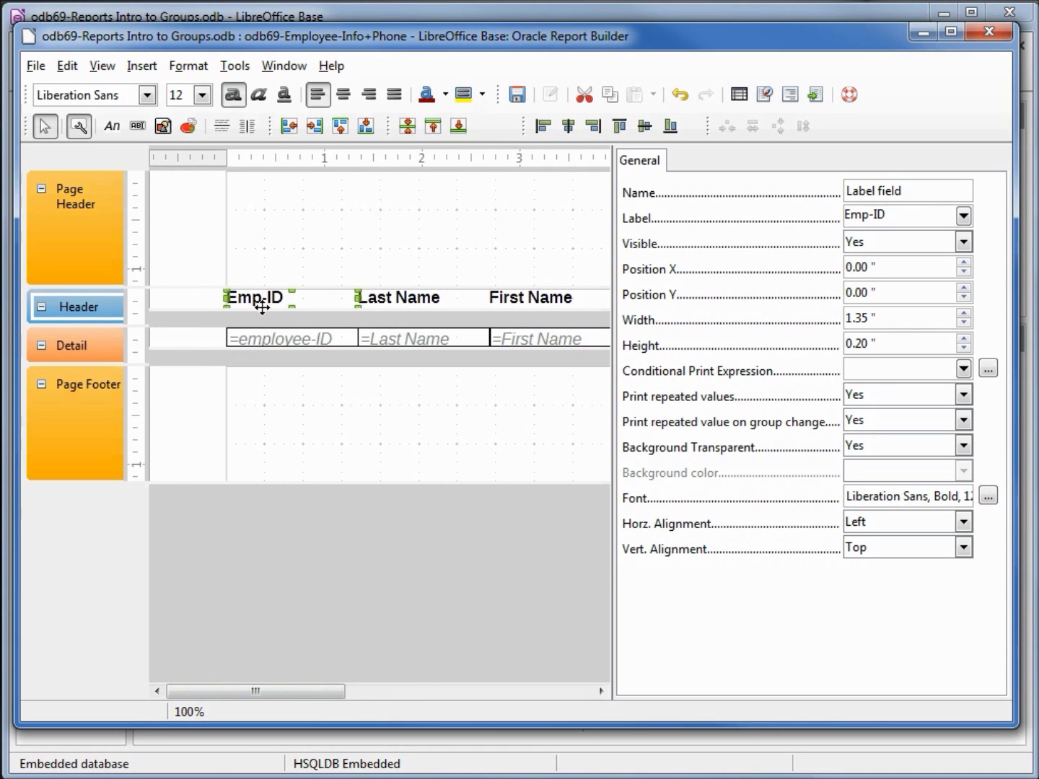
pyautogui.keyDown('shift'); pyautogui.click(282, 336); pyautogui.keyUp('shift')
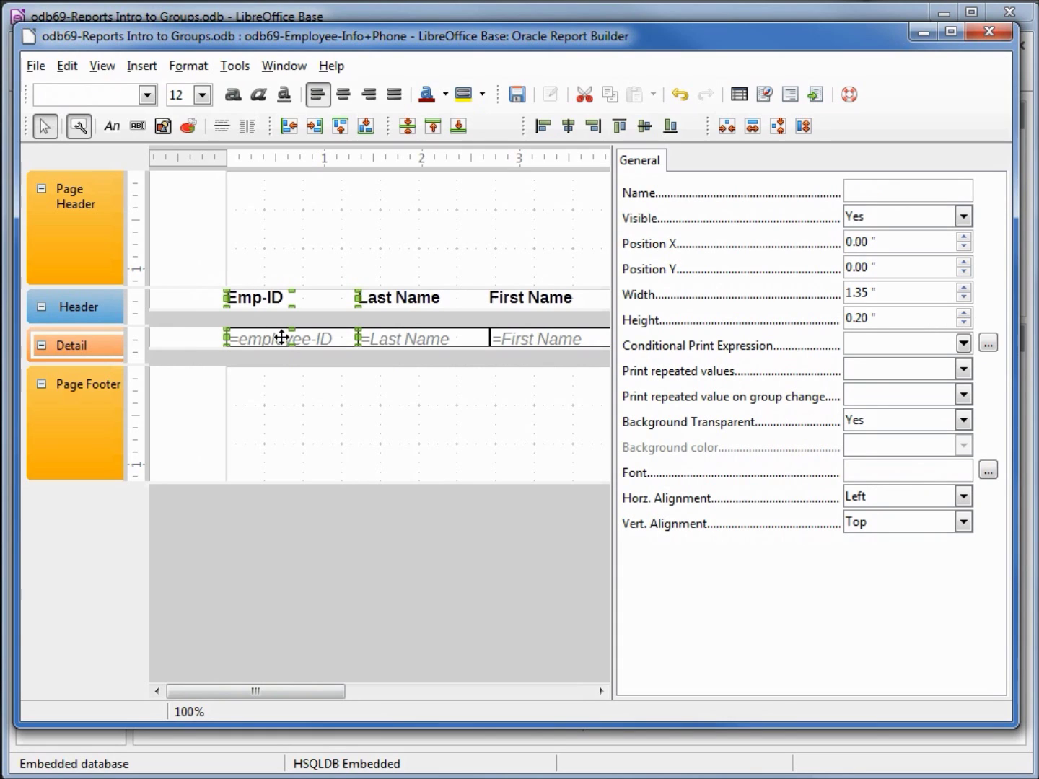
pyautogui.click(964, 497)
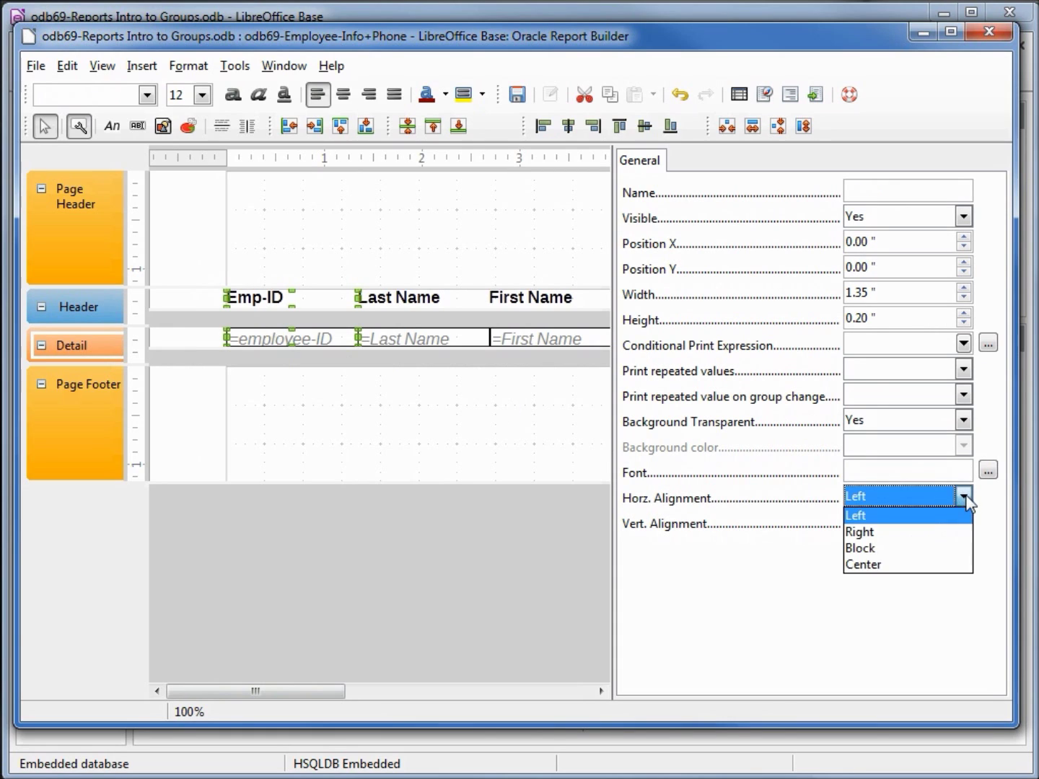
pyautogui.click(894, 564)
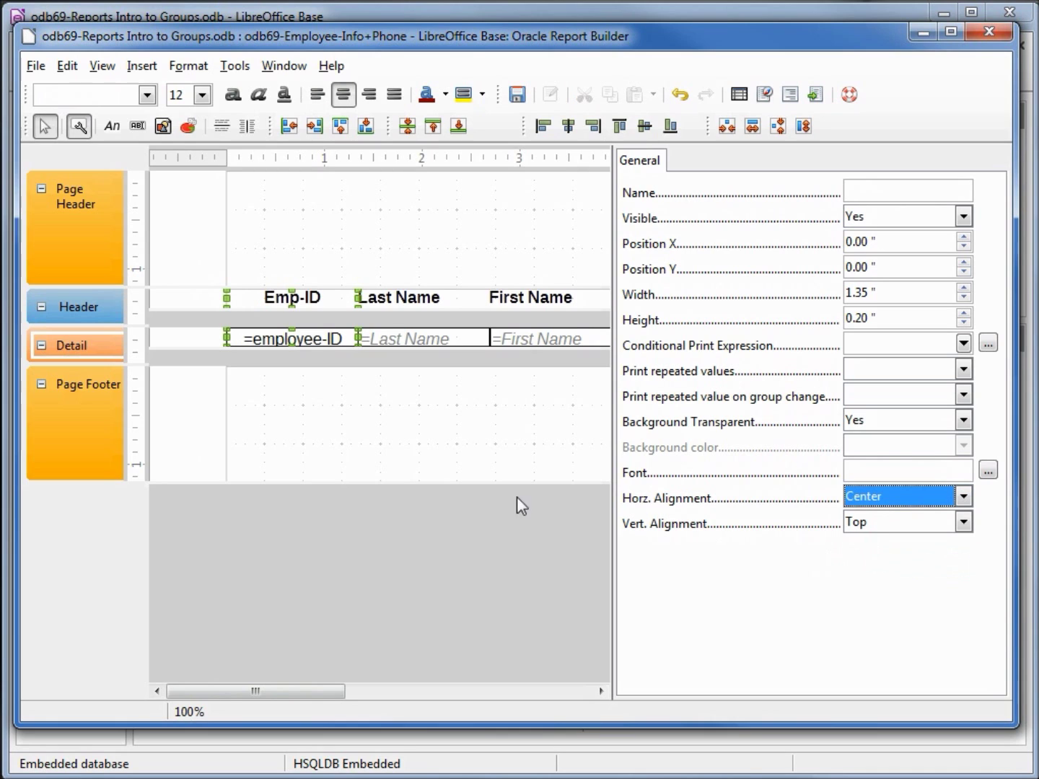
# Make the page footer and the page header sections invisible
pyautogui.click(199, 411)
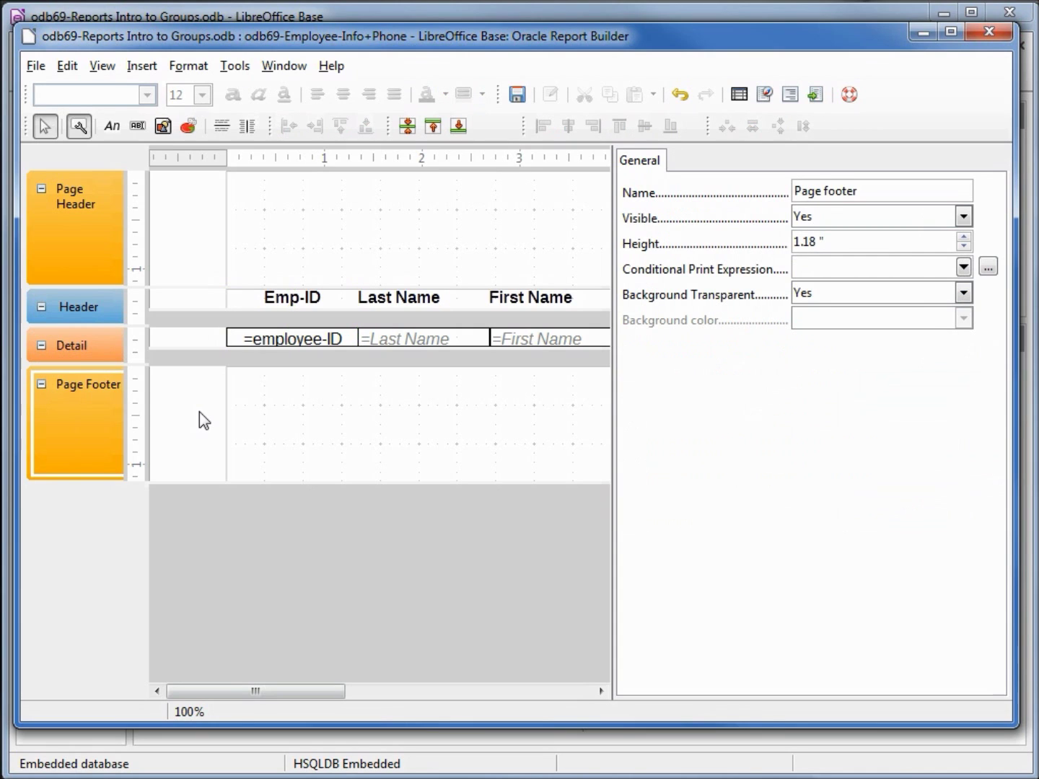
pyautogui.click(965, 216)
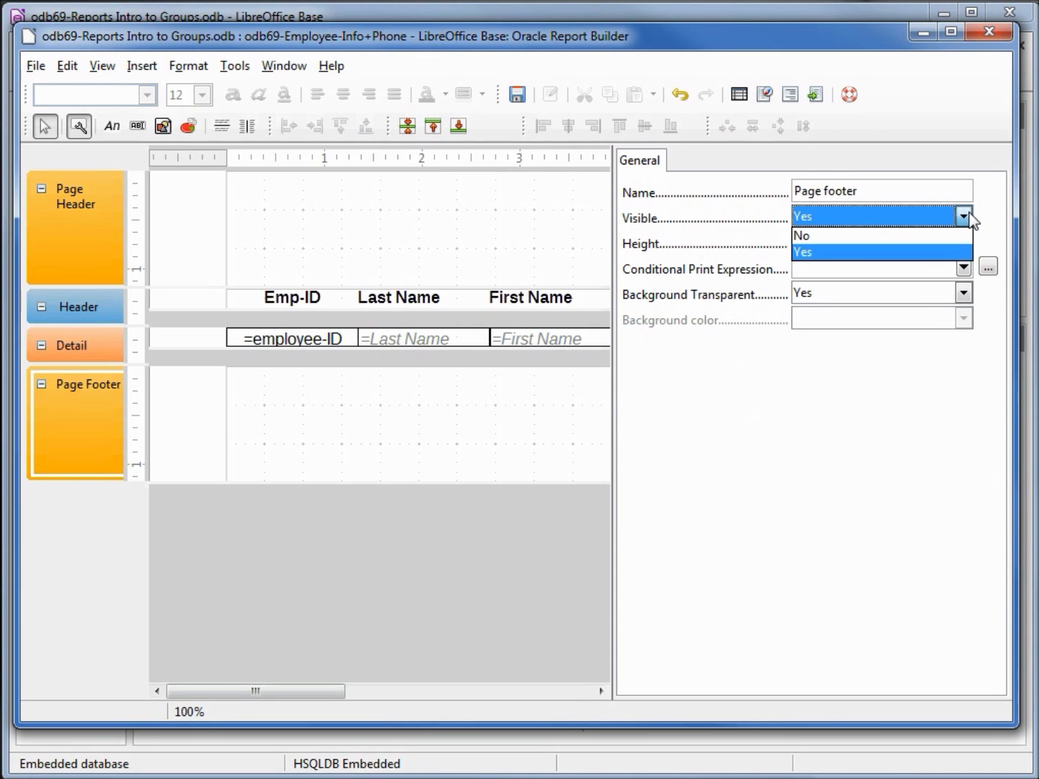
pyautogui.click(916, 237)
pyautogui.click(189, 232)
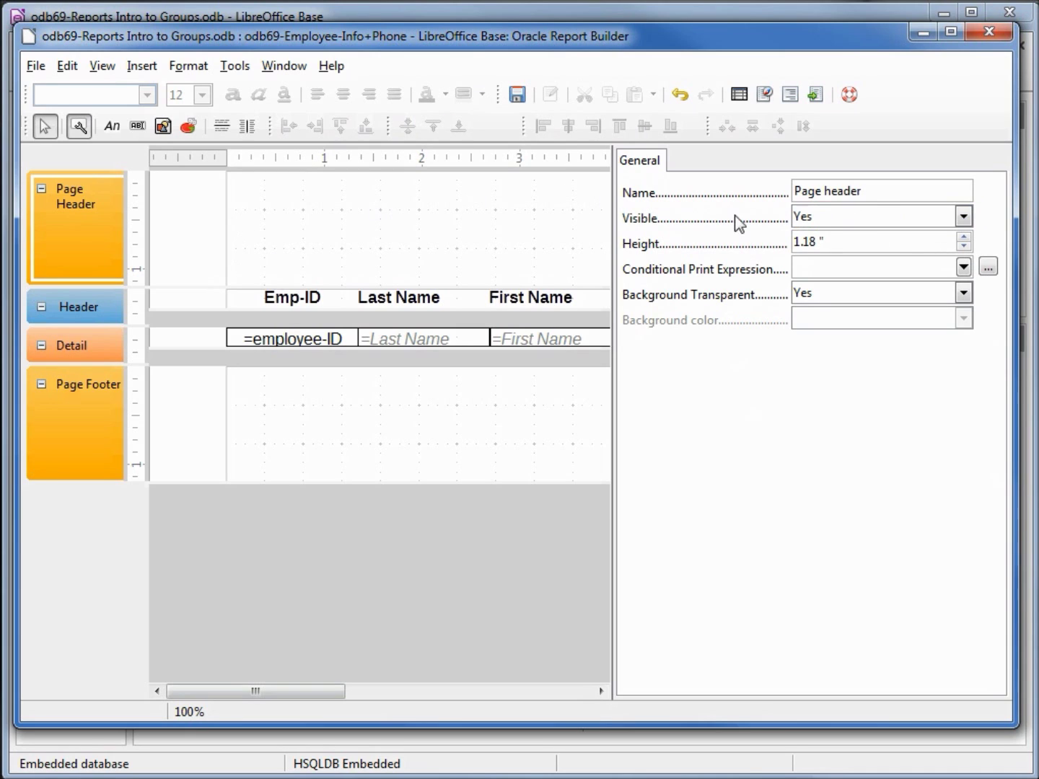
pyautogui.click(964, 217)
pyautogui.click(917, 236)
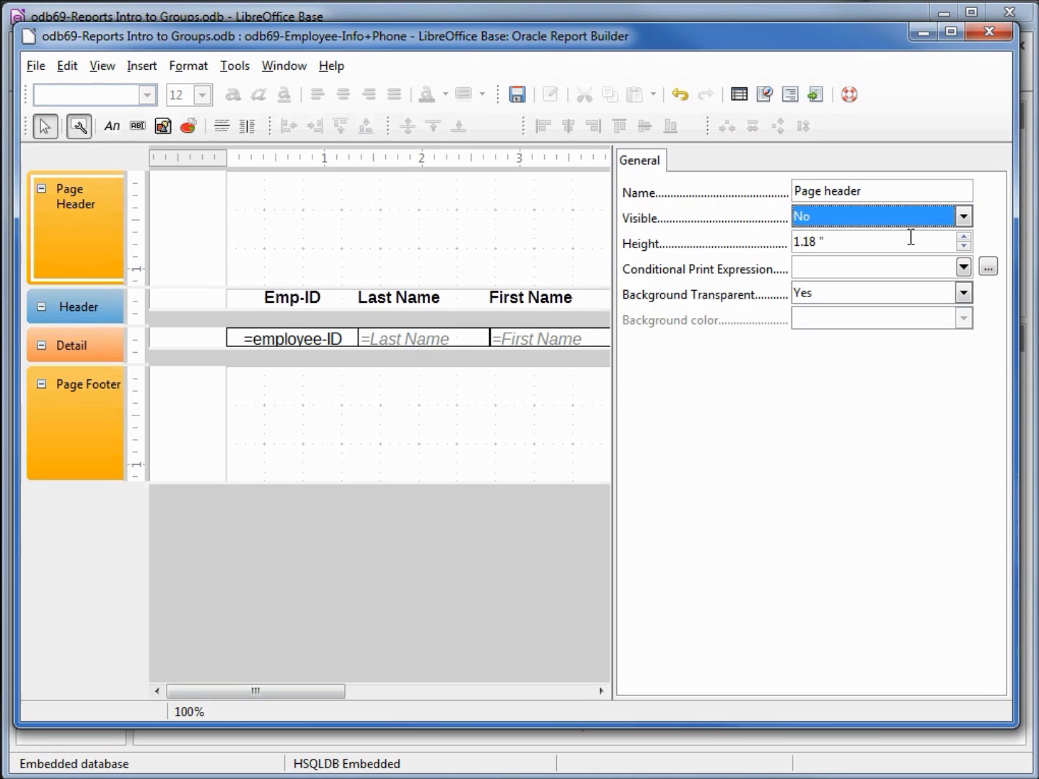
# Save the report design, run the report to check its layout, and close the generated document
pyautogui.click(516, 94)
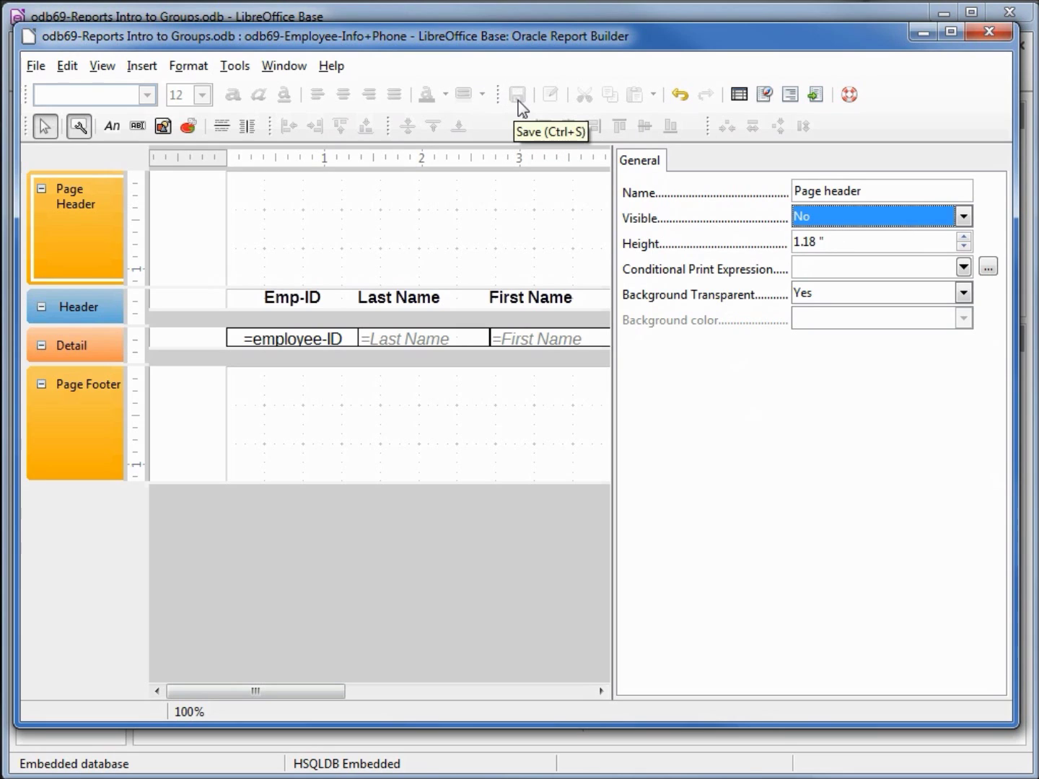
pyautogui.click(817, 95)
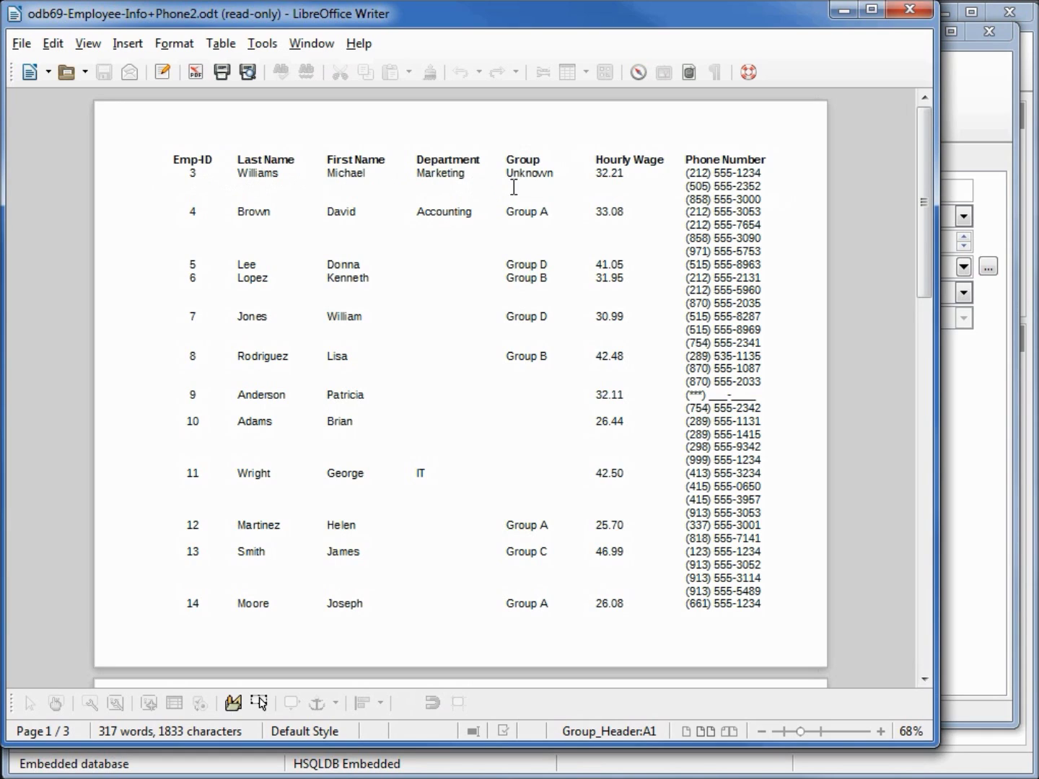
pyautogui.click(730, 185)
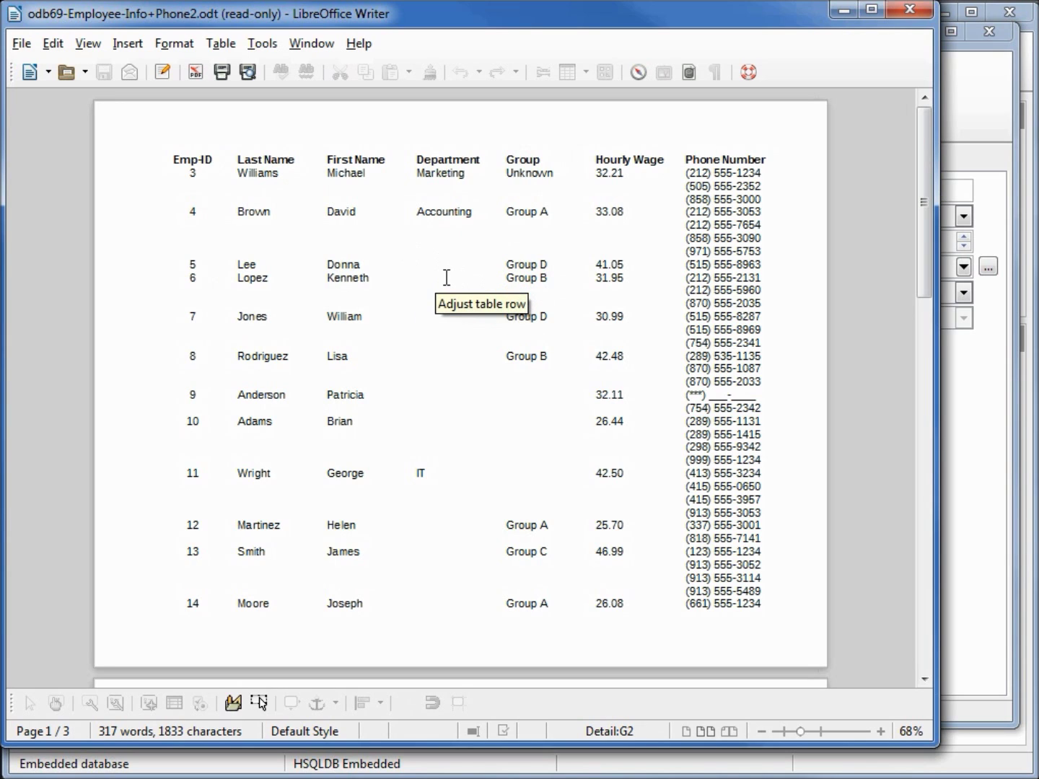
pyautogui.click(913, 11)
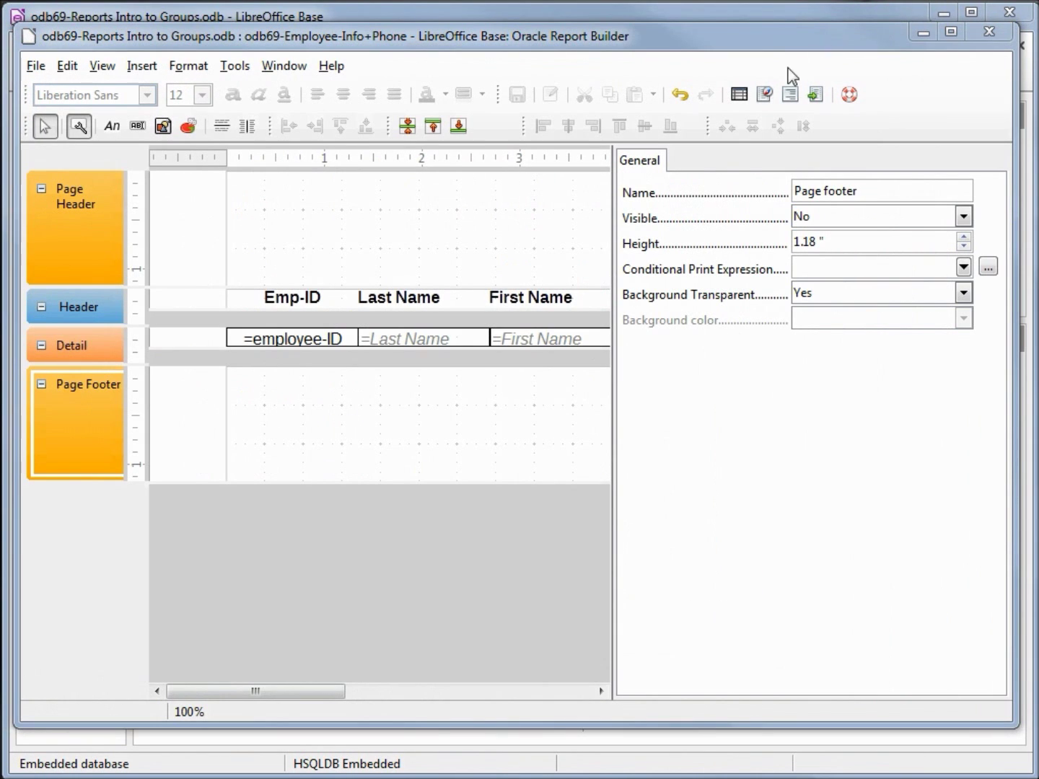
# Set Print repeated value on group change to Yes for the Department Name and Group Name detail fields
pyautogui.moveTo(256, 692); pyautogui.dragTo(435, 691)
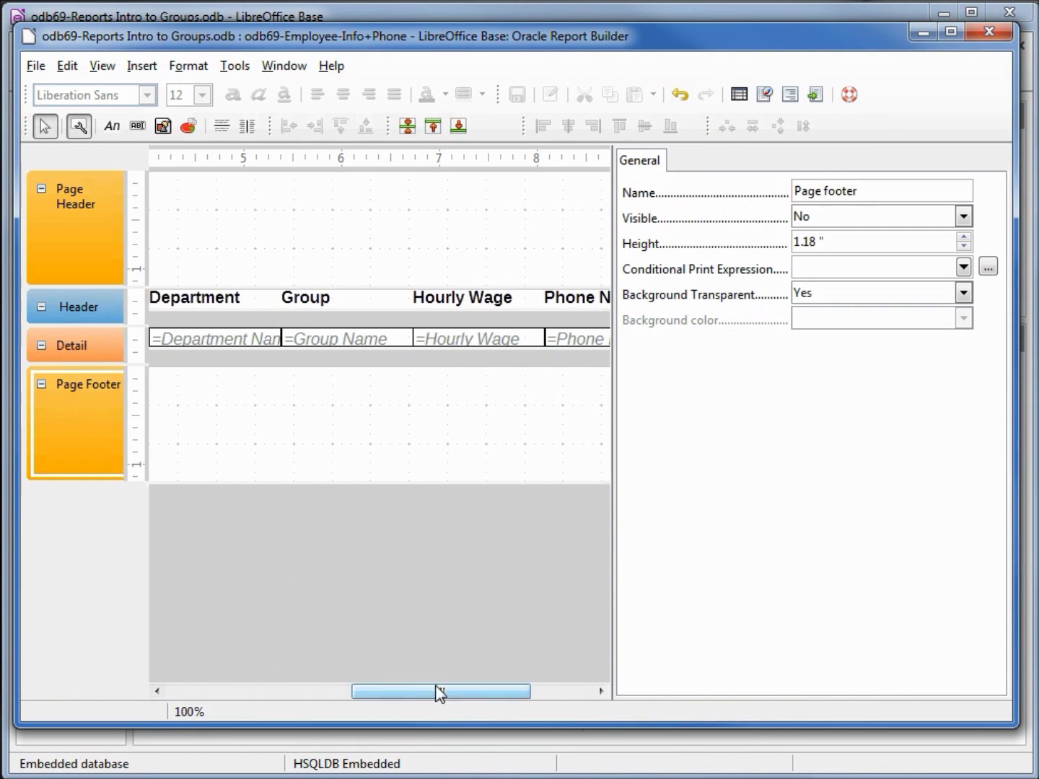
pyautogui.click(210, 339)
pyautogui.keyDown('shift'); pyautogui.click(321, 340); pyautogui.keyUp('shift')
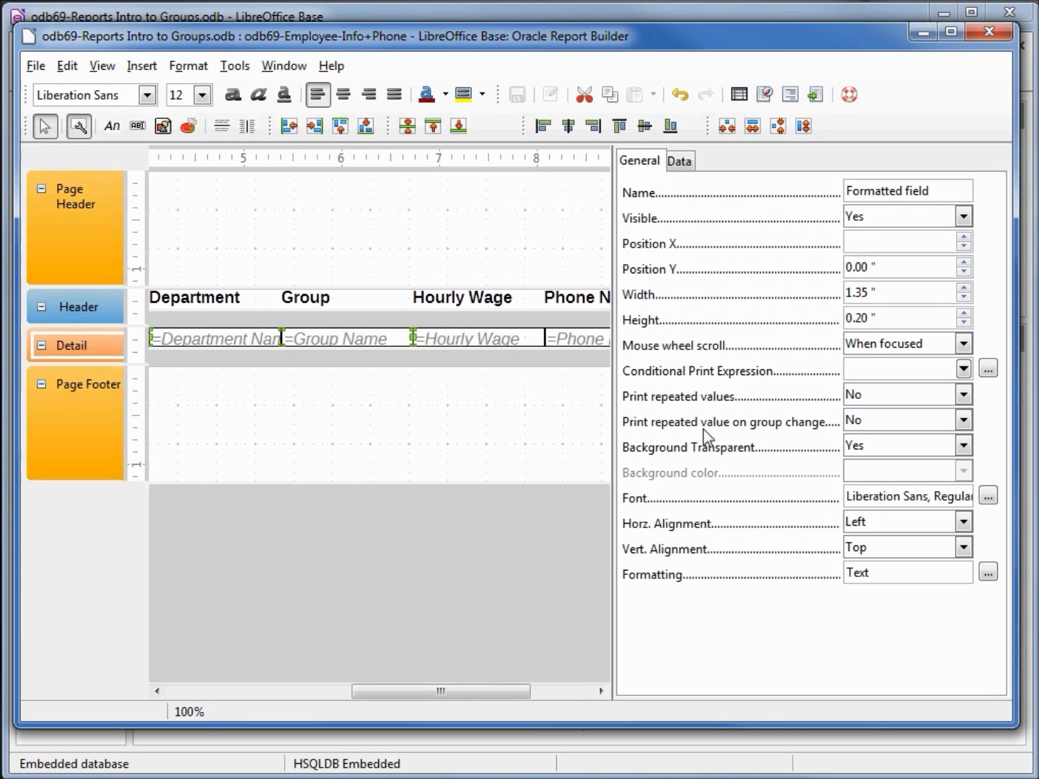
pyautogui.click(963, 423)
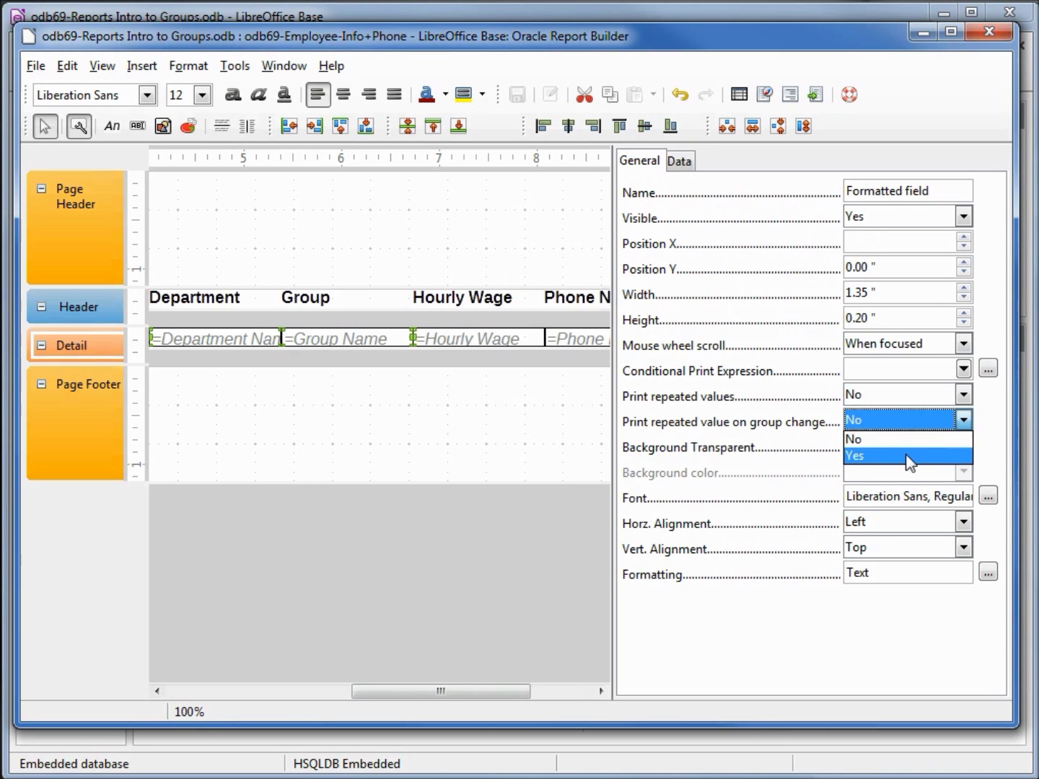
pyautogui.click(899, 455)
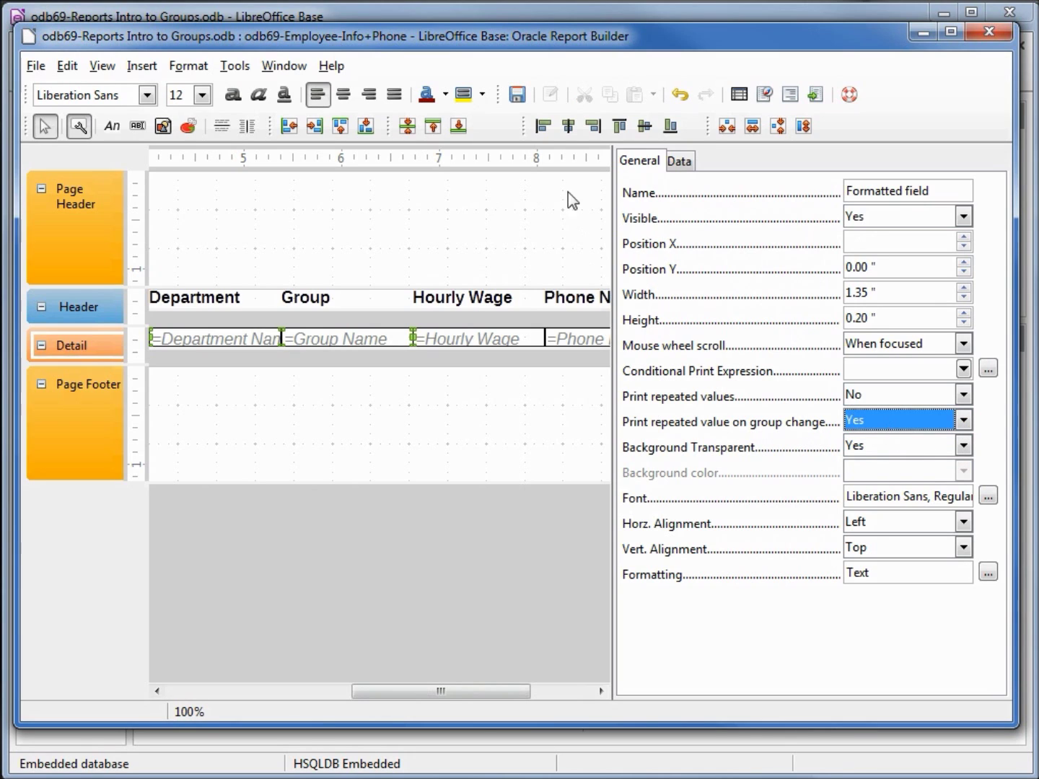
# Save the design, run the report to check the Department and Group columns, and close the generated document
pyautogui.click(516, 96)
pyautogui.click(814, 95)
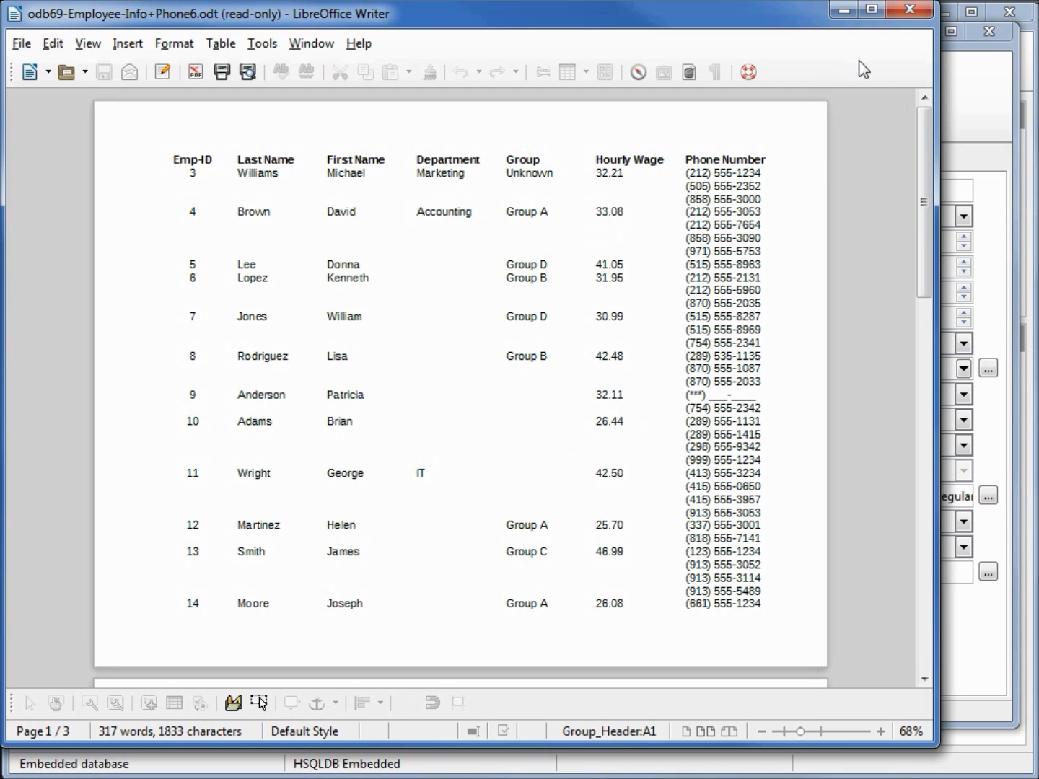
pyautogui.click(909, 8)
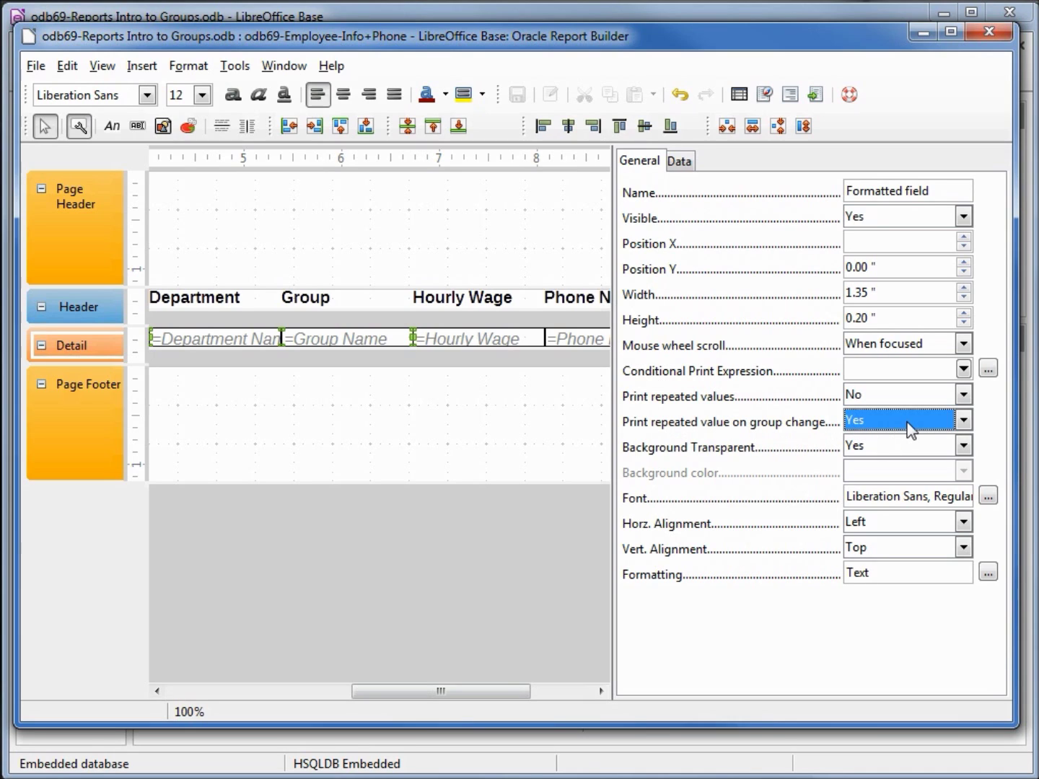
# Set Print repeated value on group change to No for the selected Department Name and Group Name fields, and preview the report
pyautogui.click(964, 418)
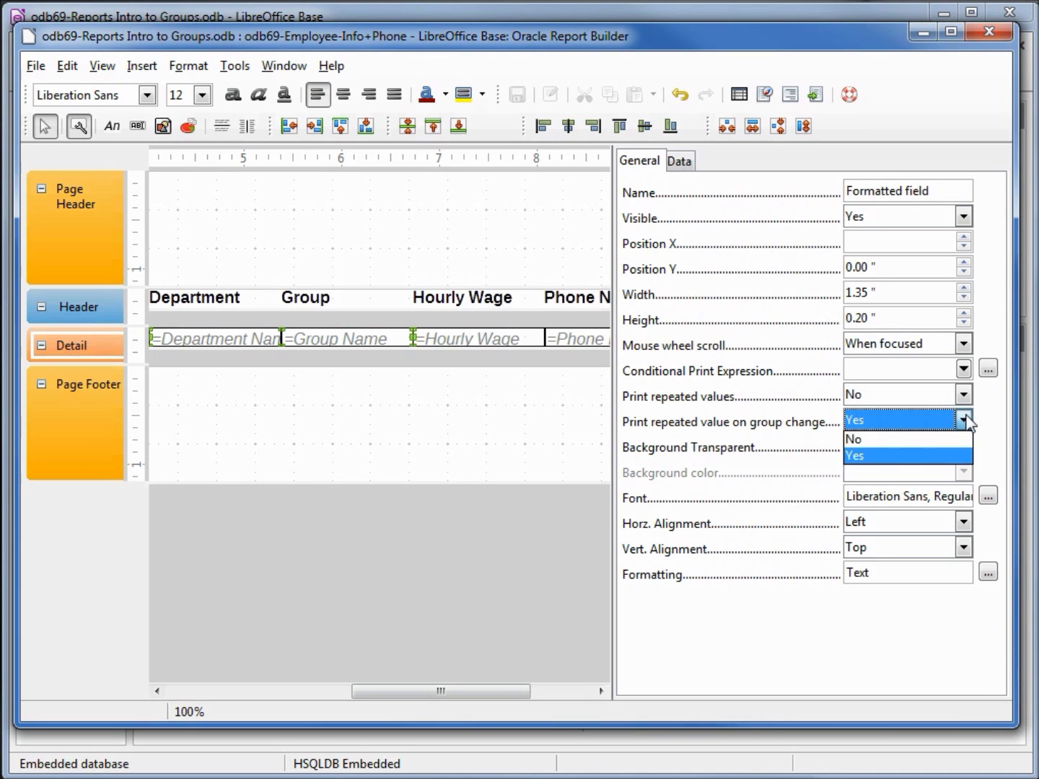
pyautogui.click(902, 447)
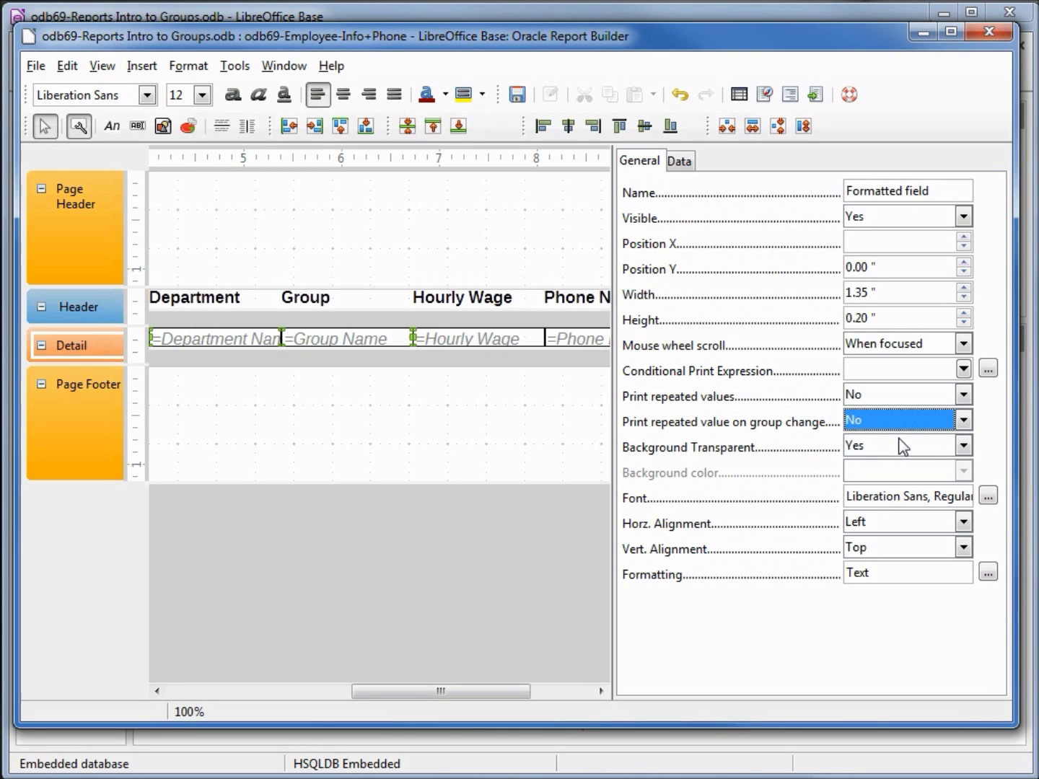
pyautogui.click(814, 95)
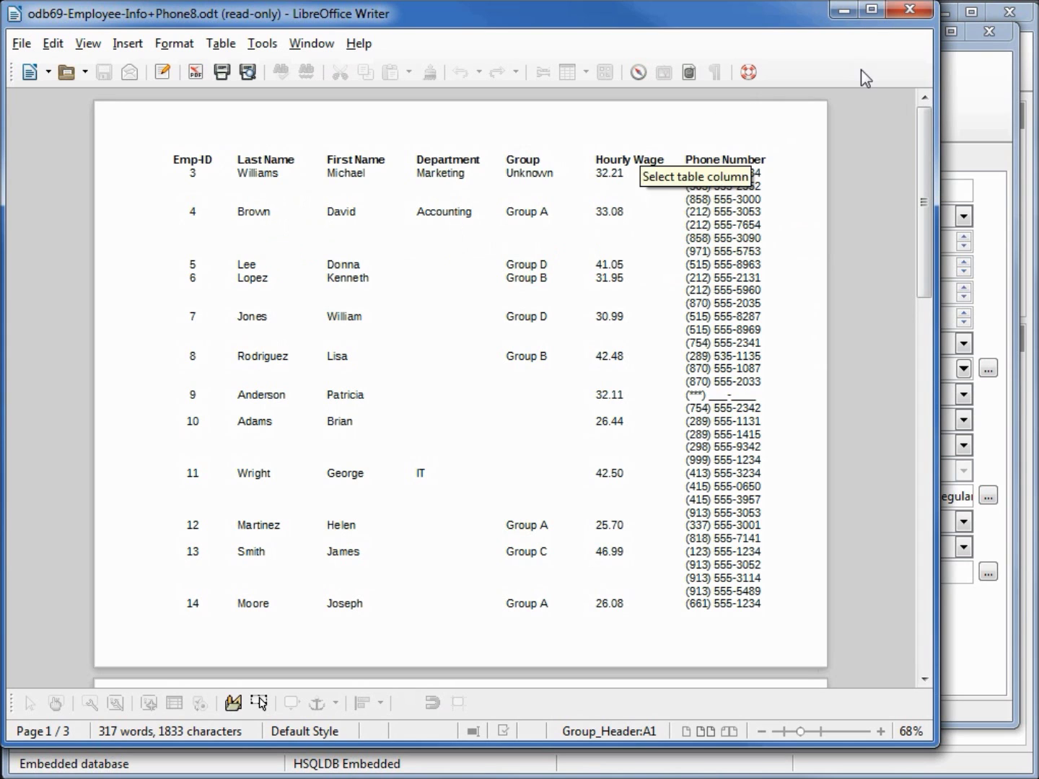
pyautogui.click(908, 11)
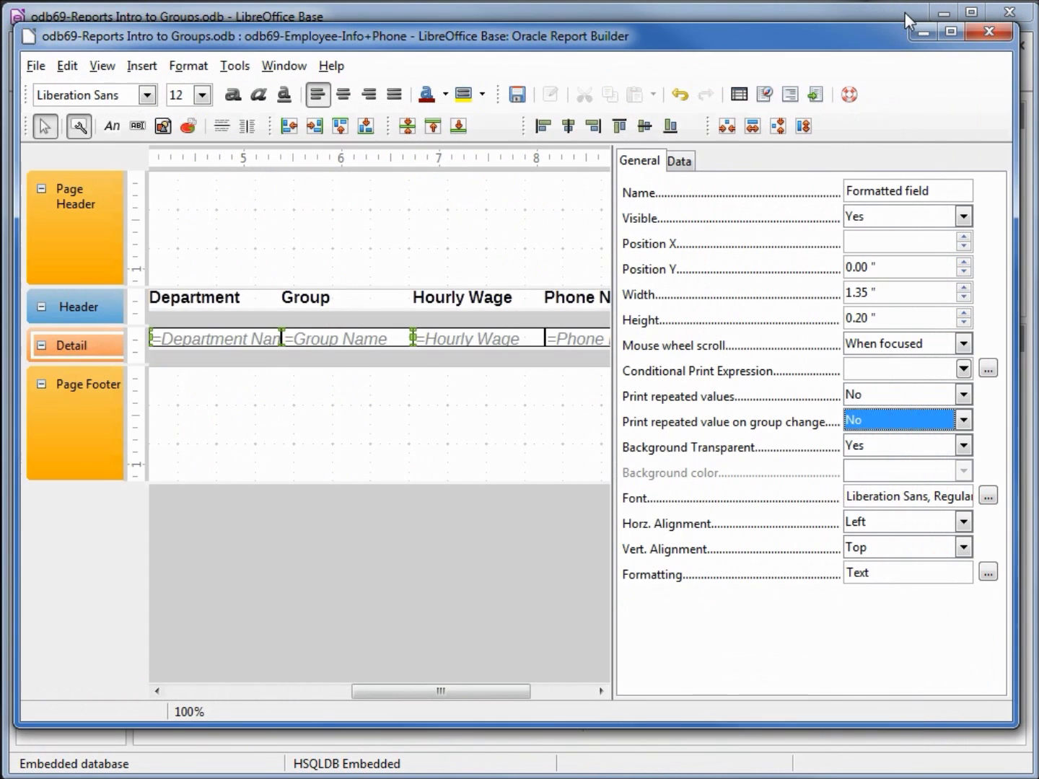
# Make the Detail section slightly taller to add space below its fields, and run the report
pyautogui.moveTo(271, 348); pyautogui.dragTo(275, 378)
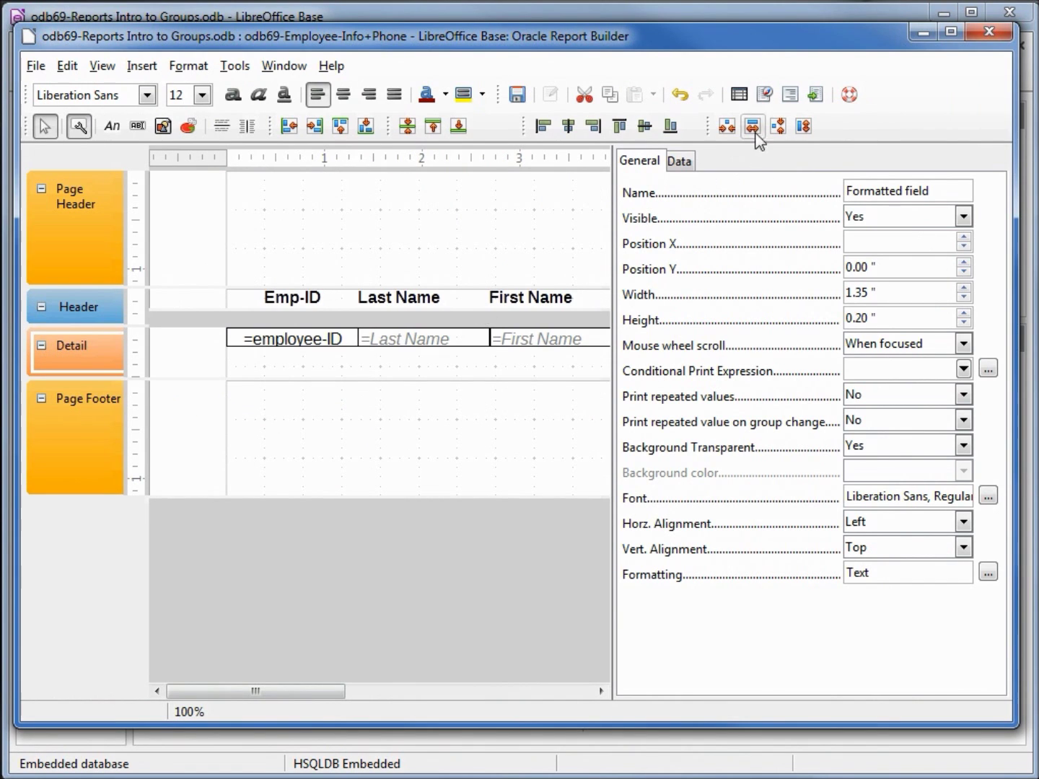
pyautogui.click(817, 95)
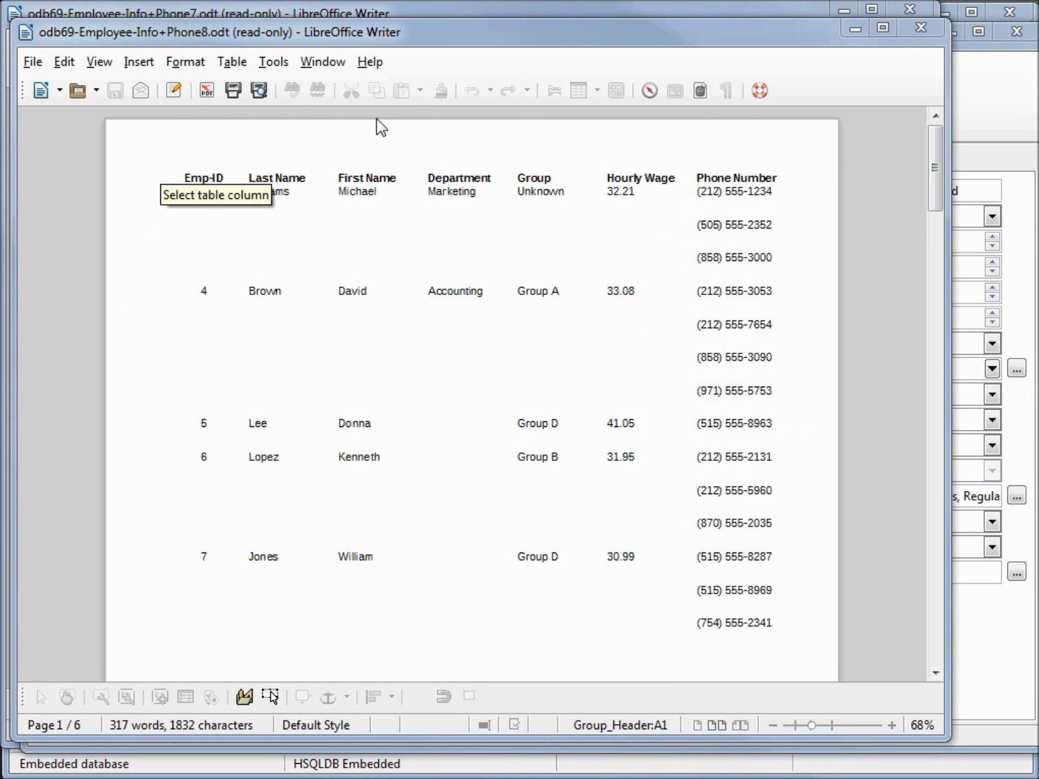
# Close the generated document and set employee-ID as the report's grouping field
pyautogui.click(918, 27)
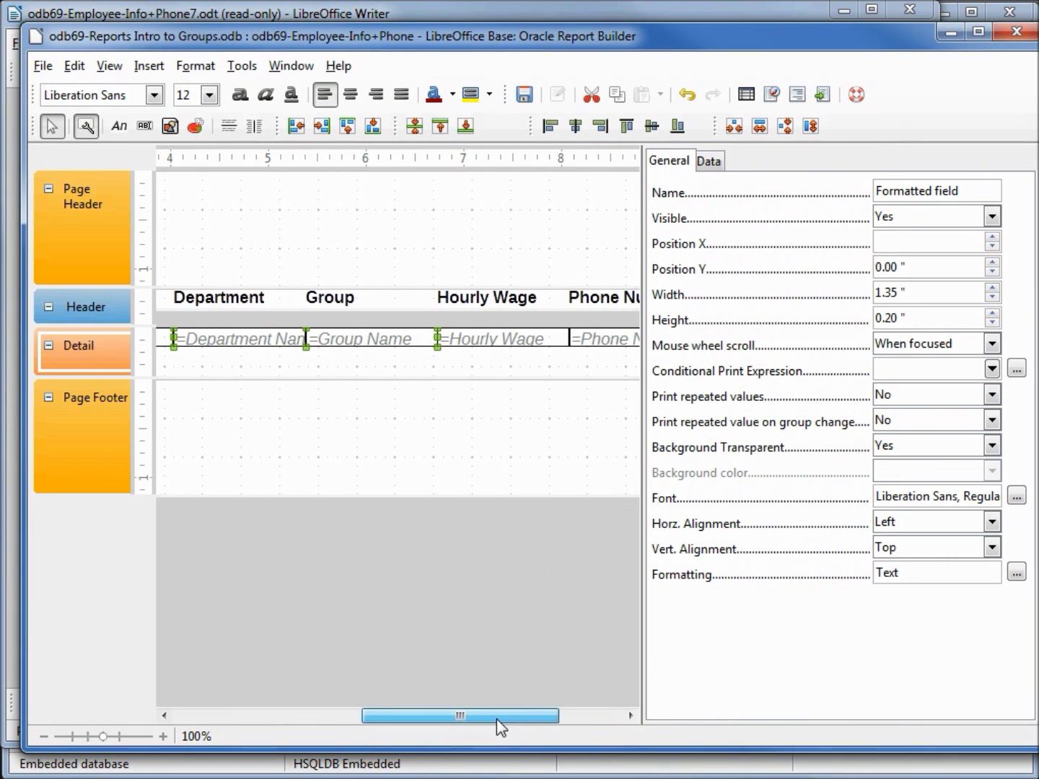
pyautogui.moveTo(497, 719); pyautogui.dragTo(208, 707)
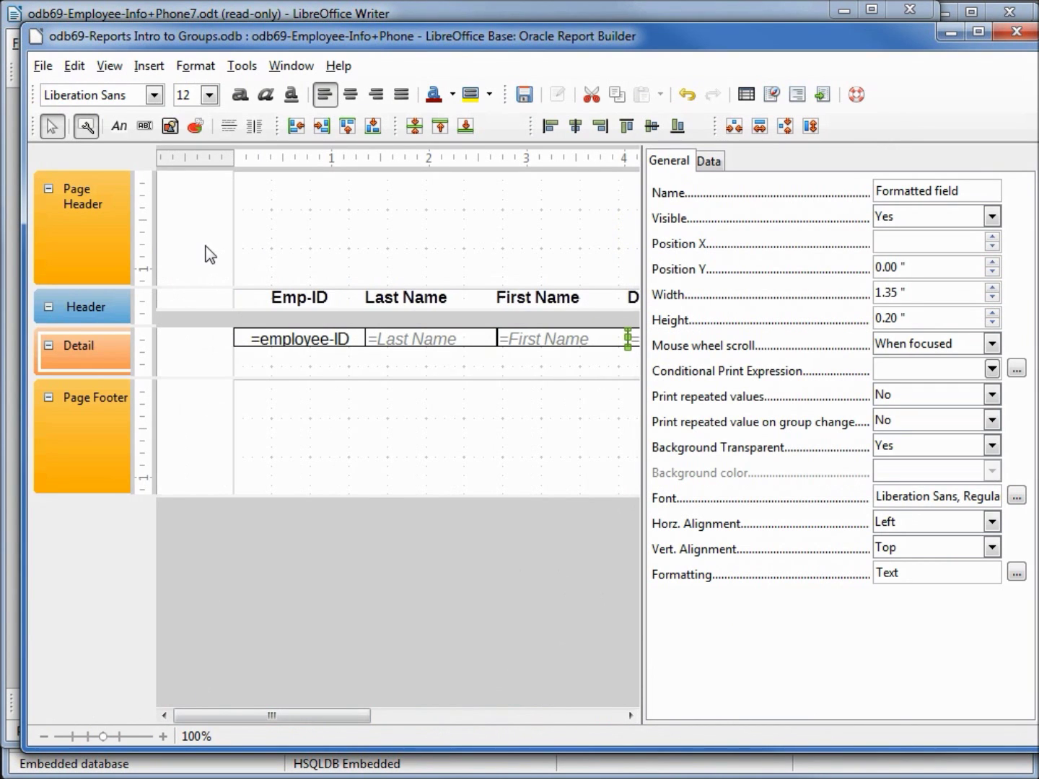
pyautogui.rightClick(208, 255)
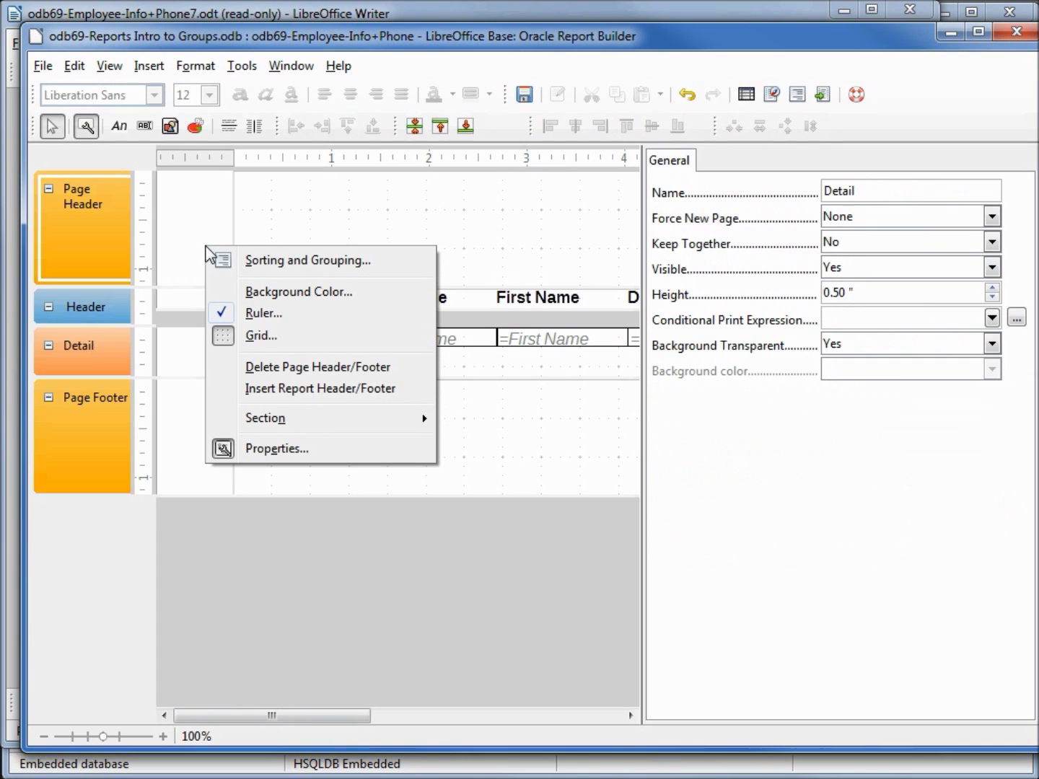
pyautogui.click(270, 261)
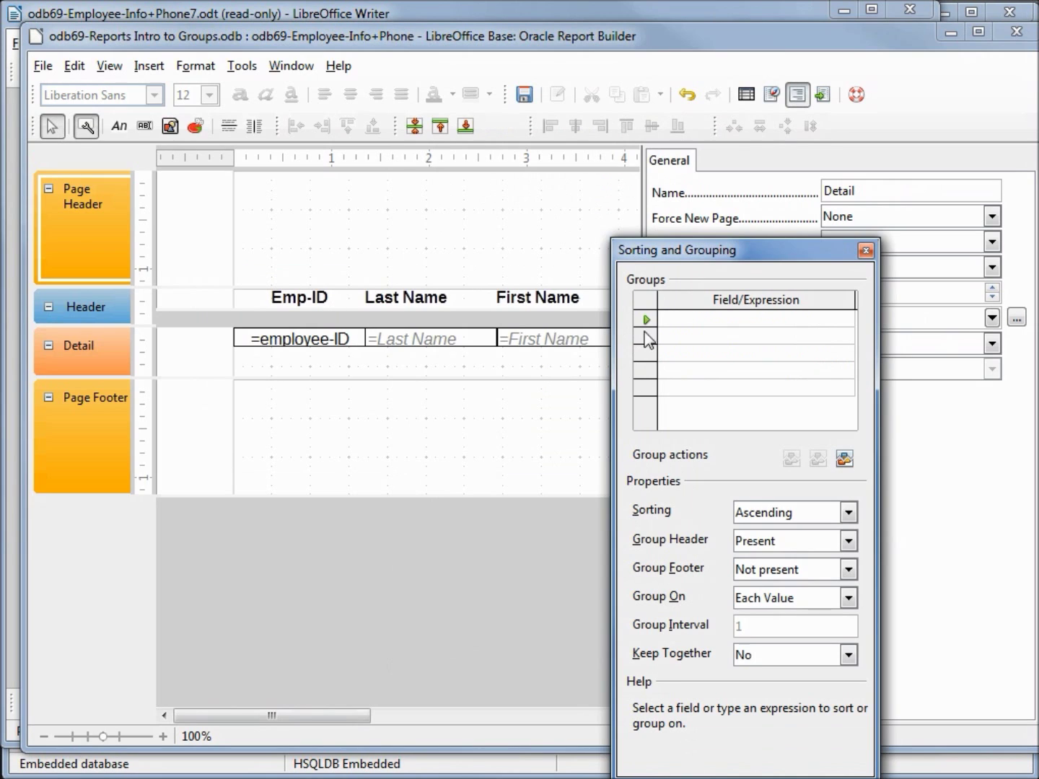
pyautogui.click(689, 318)
pyautogui.click(843, 320)
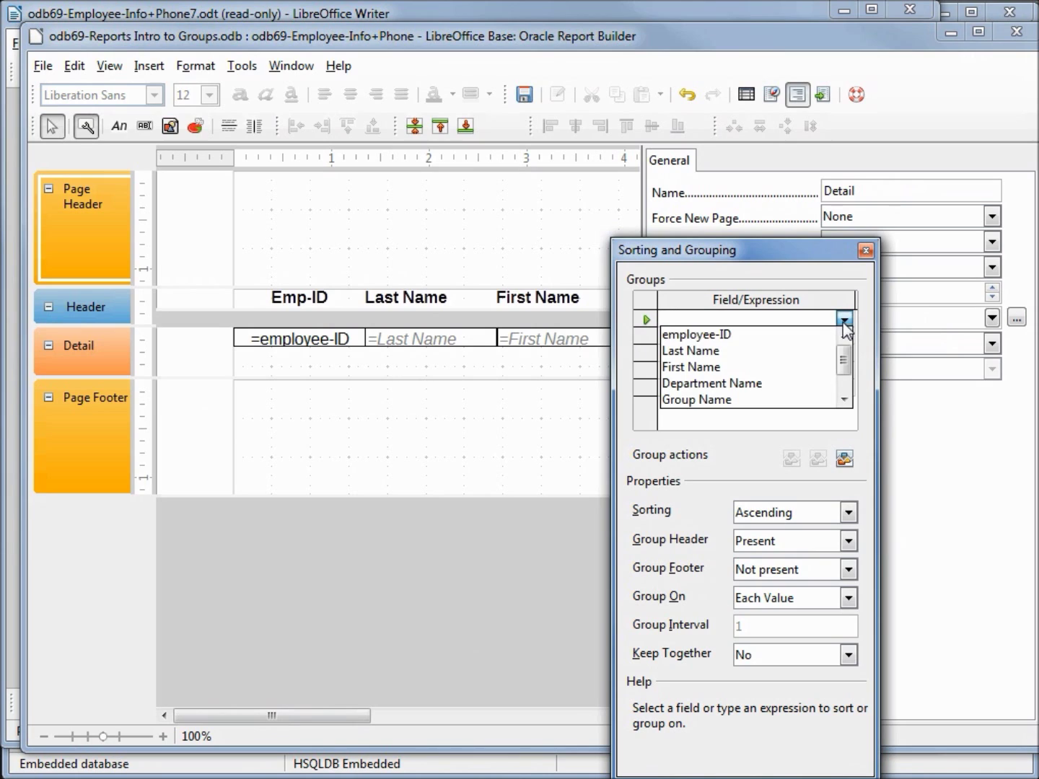
pyautogui.click(754, 334)
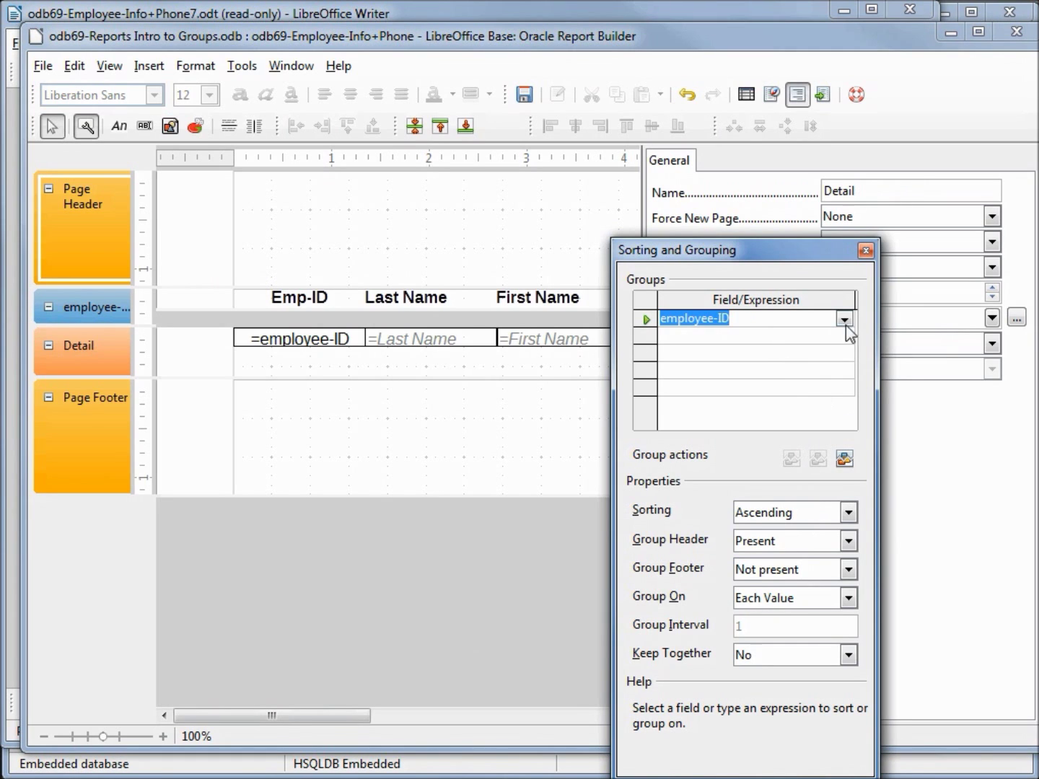
pyautogui.click(868, 250)
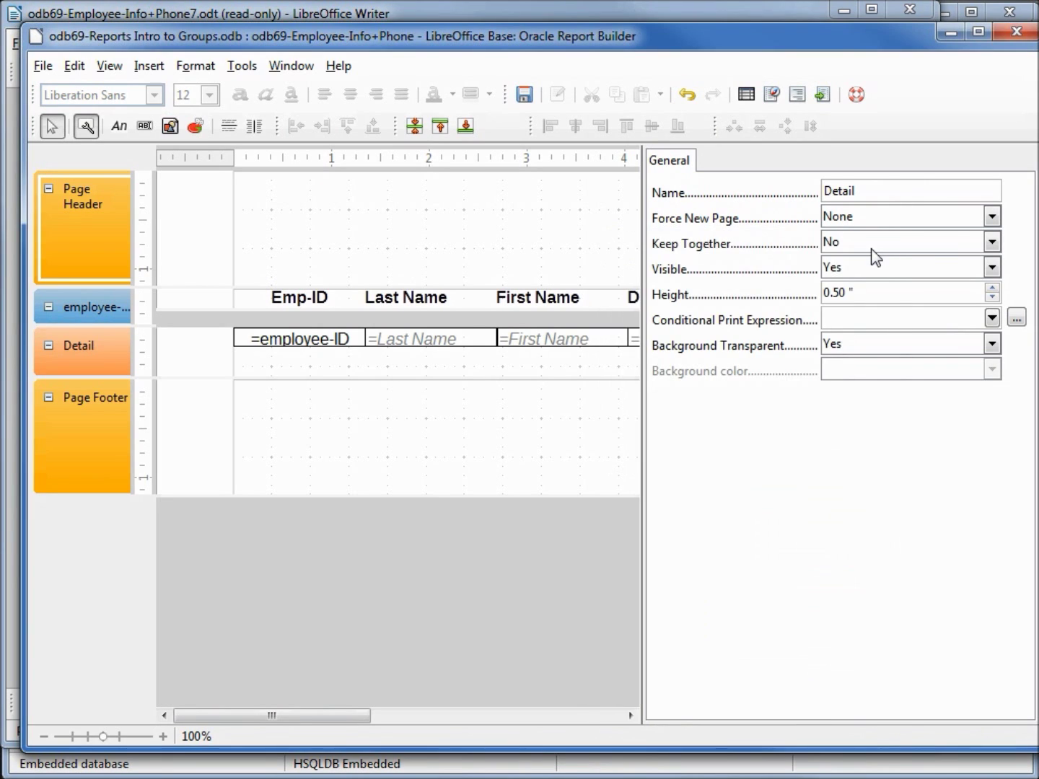
# Shrink the Detail section from the bottom to fit its fields, run the report to check the grouping, and close the generated document
pyautogui.click(412, 369)
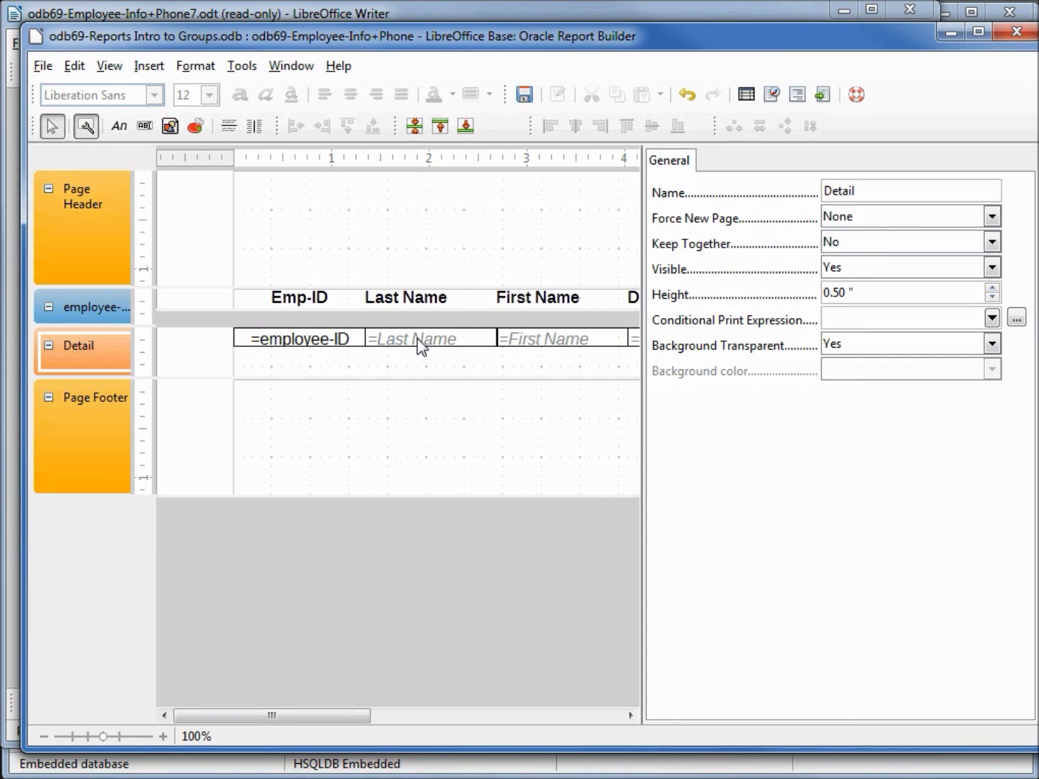
pyautogui.click(418, 339)
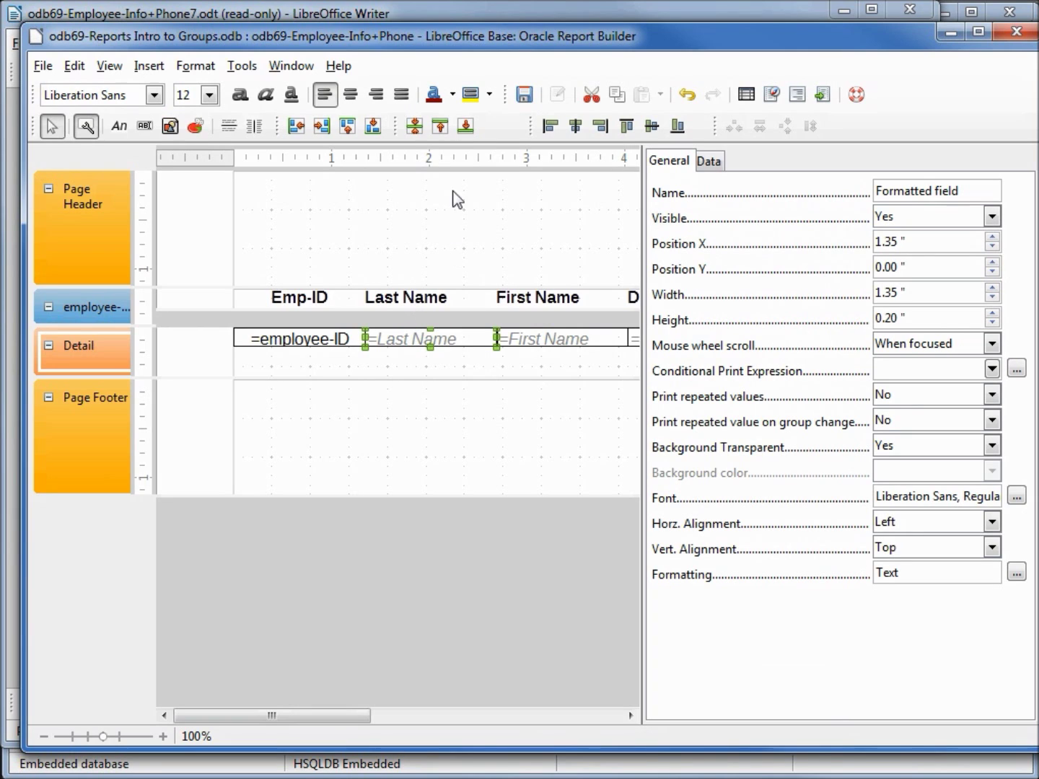
pyautogui.click(469, 134)
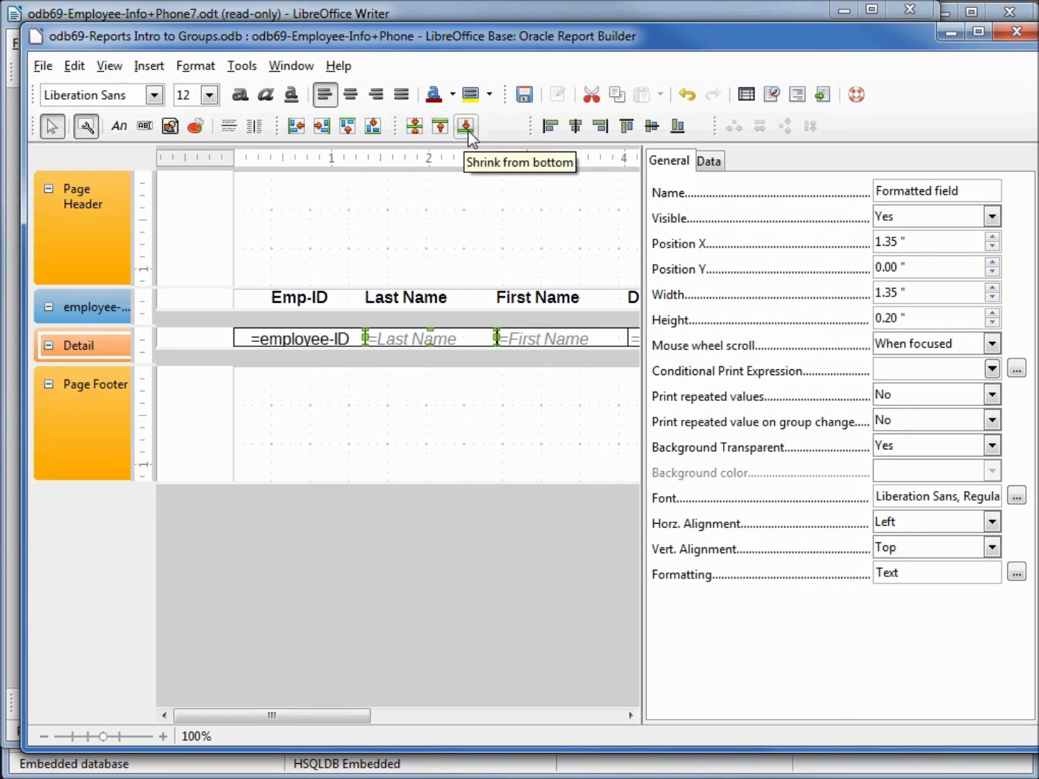
pyautogui.click(823, 94)
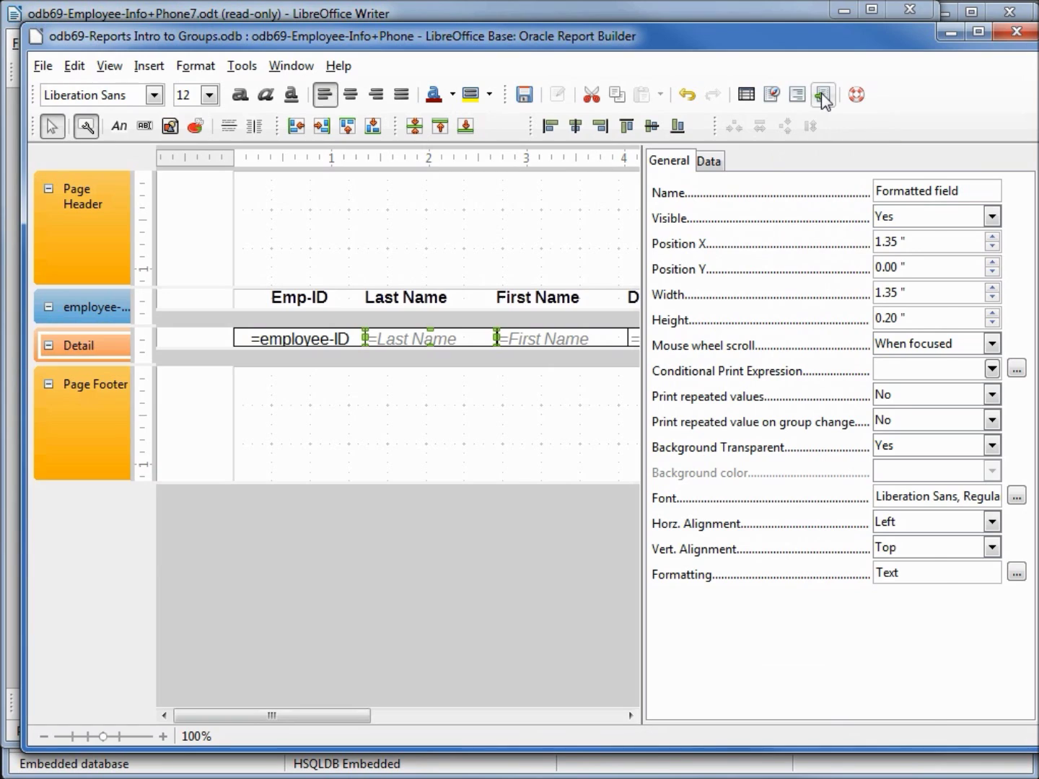
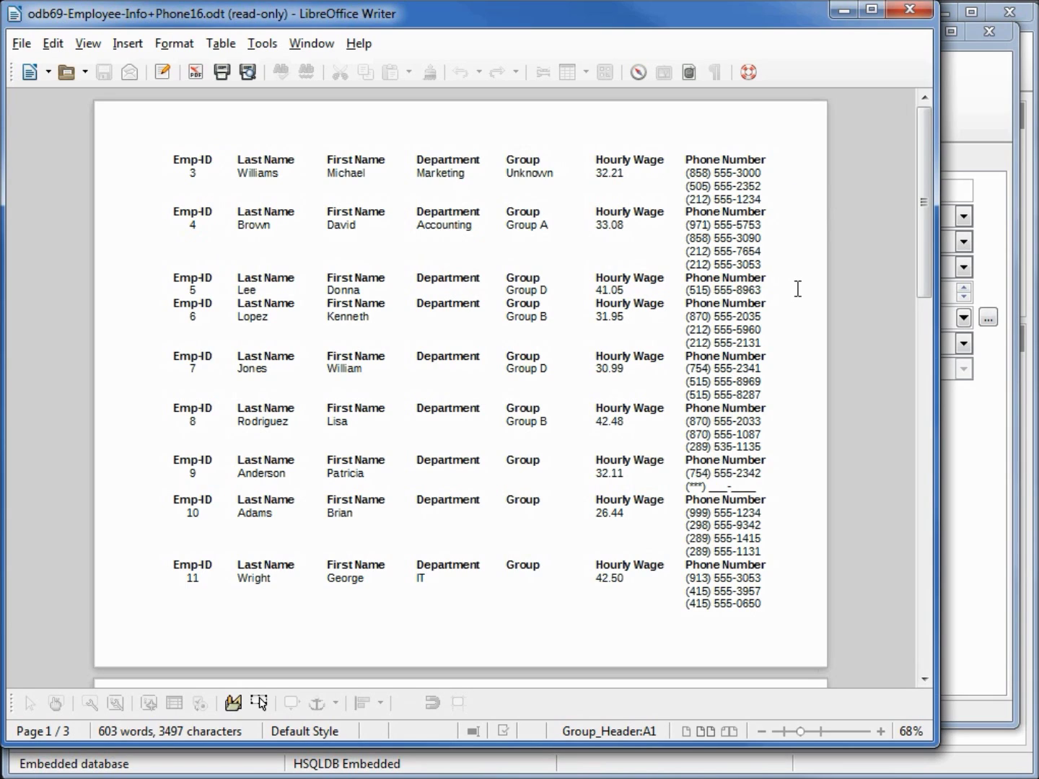
pyautogui.click(910, 9)
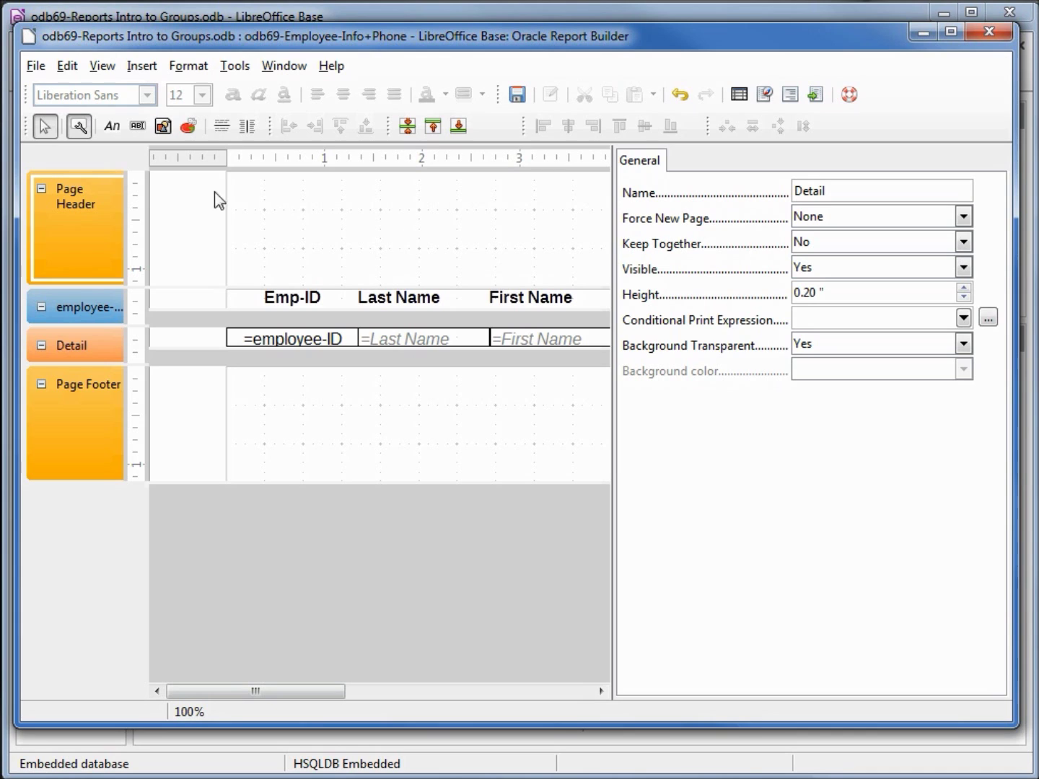
# Move all the column labels from Emp-ID to Phone Number out of the employee-ID group header into the Page Header, top-aligned on the section
pyautogui.click(80, 128)
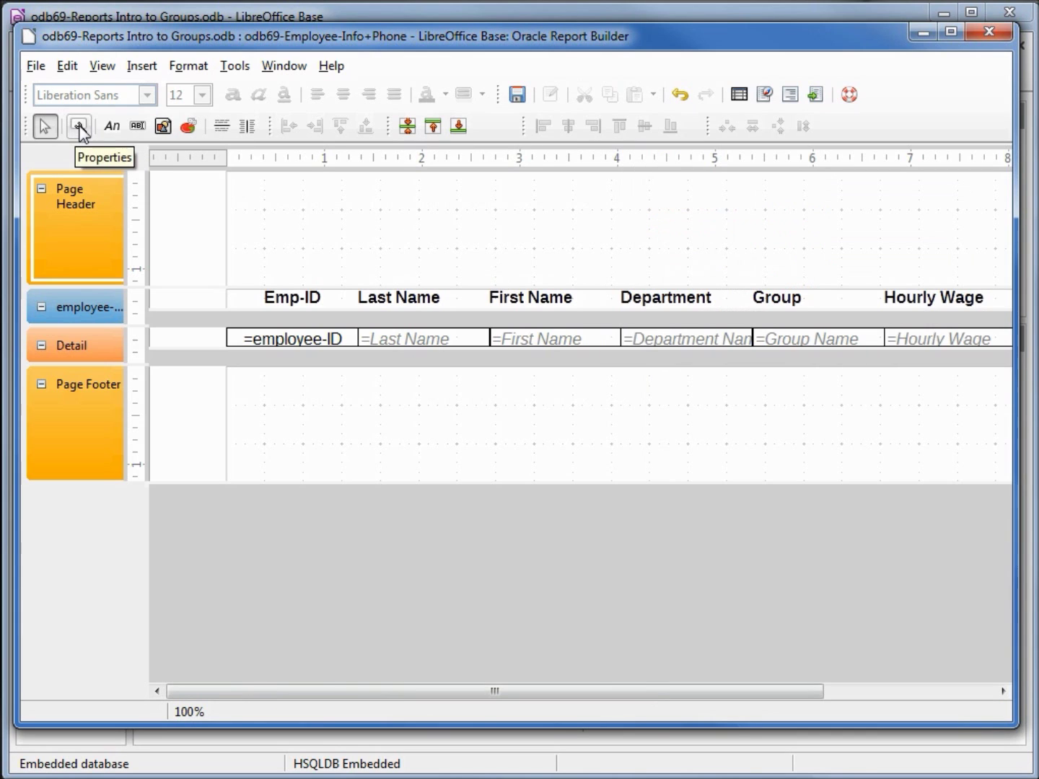
pyautogui.click(291, 297)
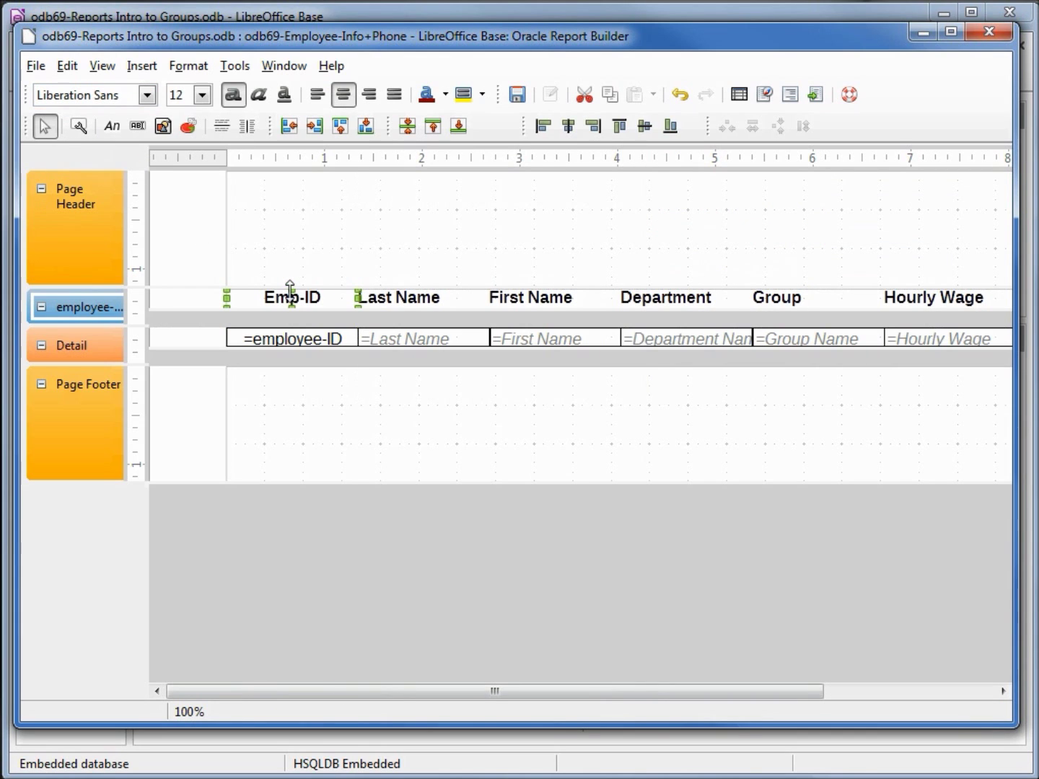
pyautogui.keyDown('shift'); pyautogui.click(398, 303); pyautogui.keyUp('shift')
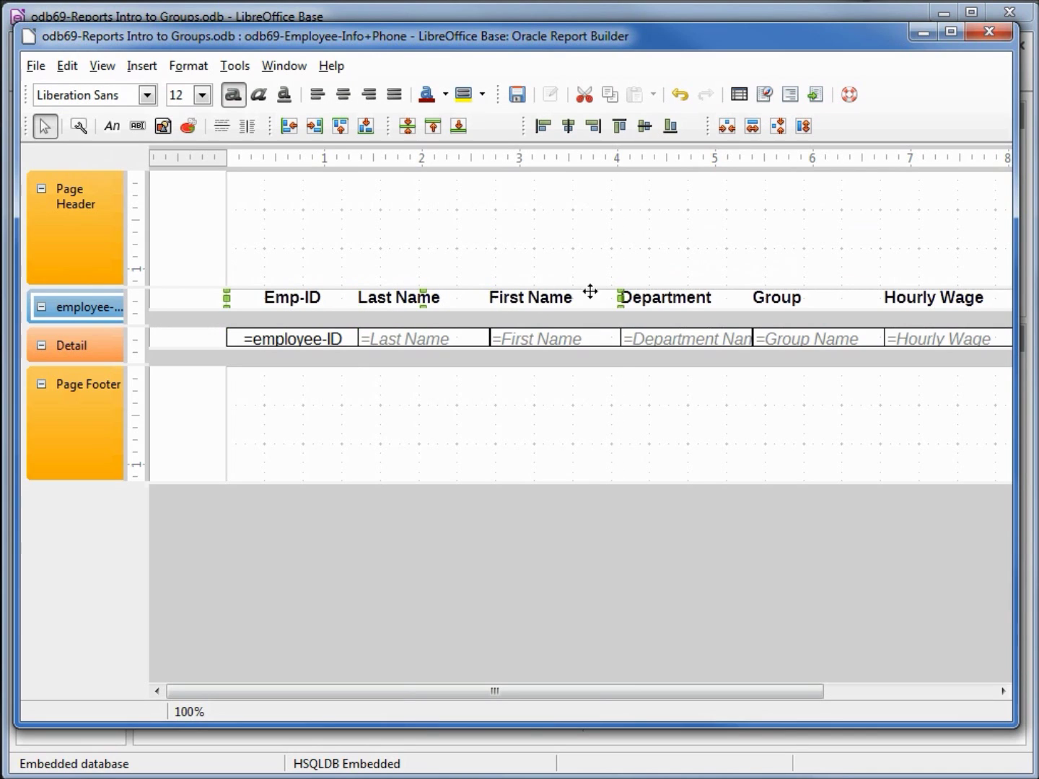
pyautogui.keyDown('shift'); pyautogui.click(657, 297); pyautogui.keyUp('shift')
pyautogui.keyDown('shift'); pyautogui.click(778, 297); pyautogui.keyUp('shift')
pyautogui.keyDown('shift'); pyautogui.click(923, 298); pyautogui.keyUp('shift')
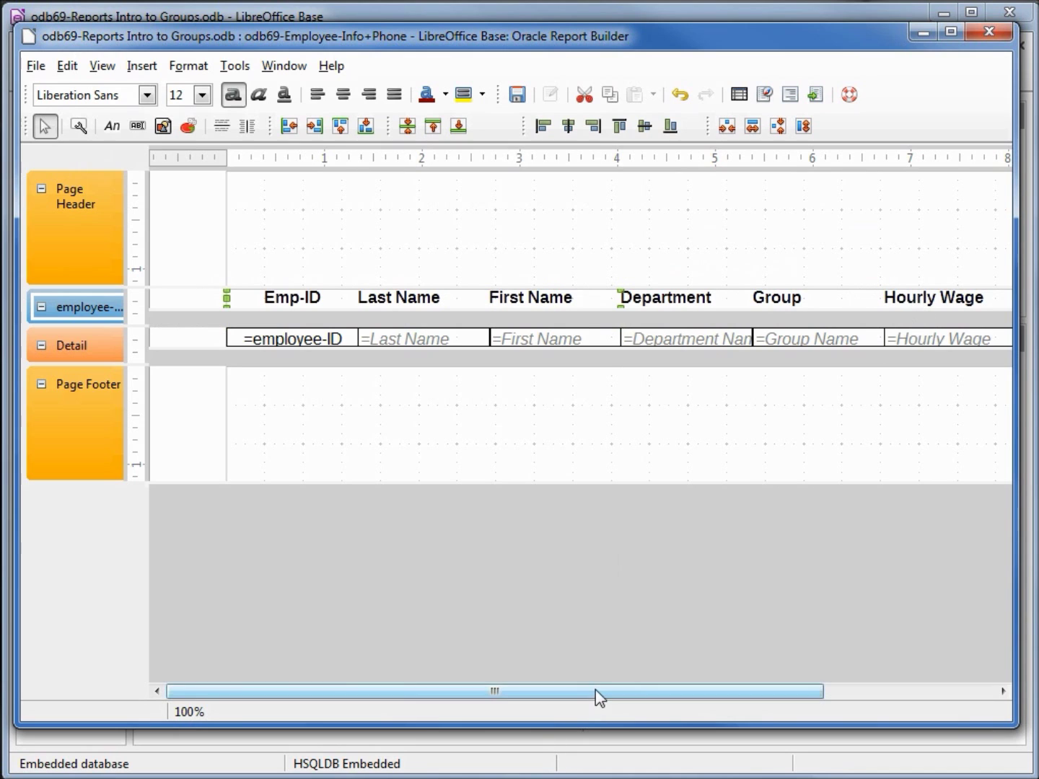
pyautogui.moveTo(595, 690); pyautogui.dragTo(791, 695)
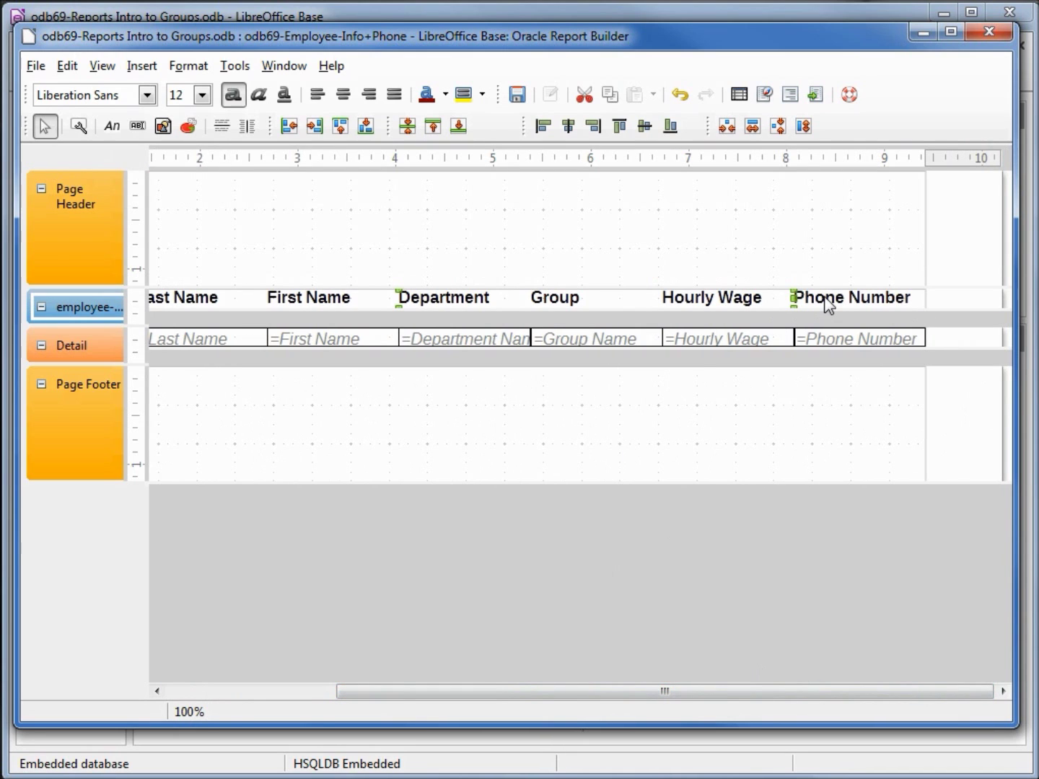
pyautogui.keyDown('shift'); pyautogui.click(825, 299); pyautogui.keyUp('shift')
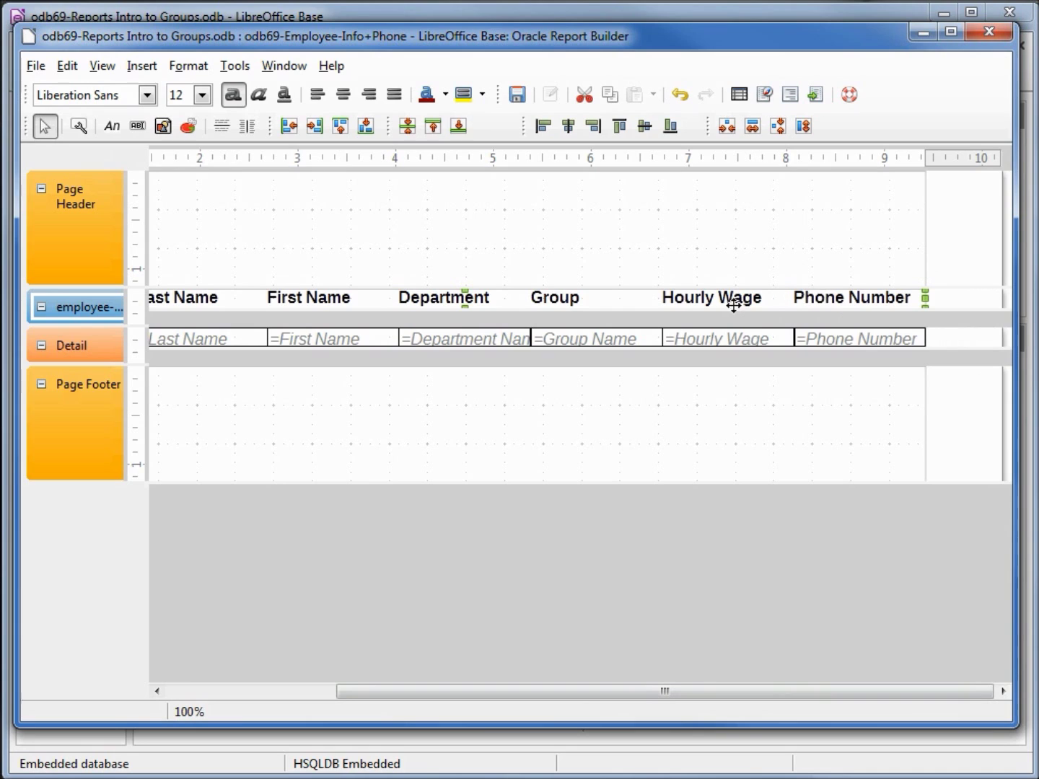
pyautogui.moveTo(727, 301); pyautogui.dragTo(726, 224)
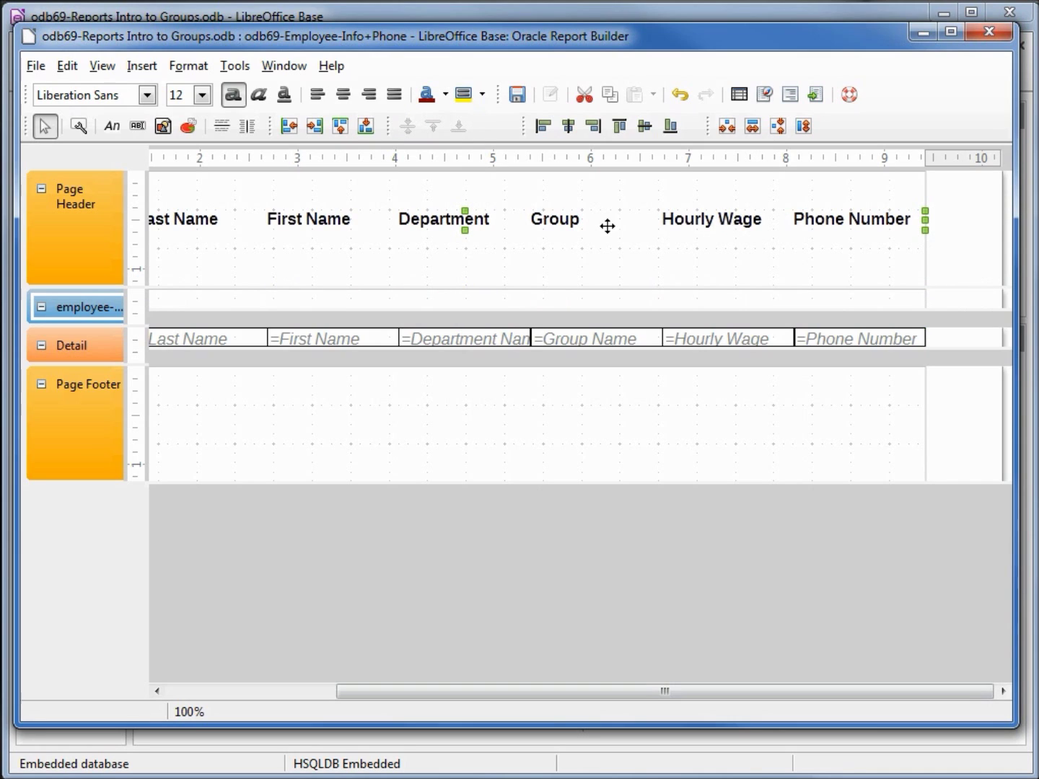
pyautogui.click(340, 127)
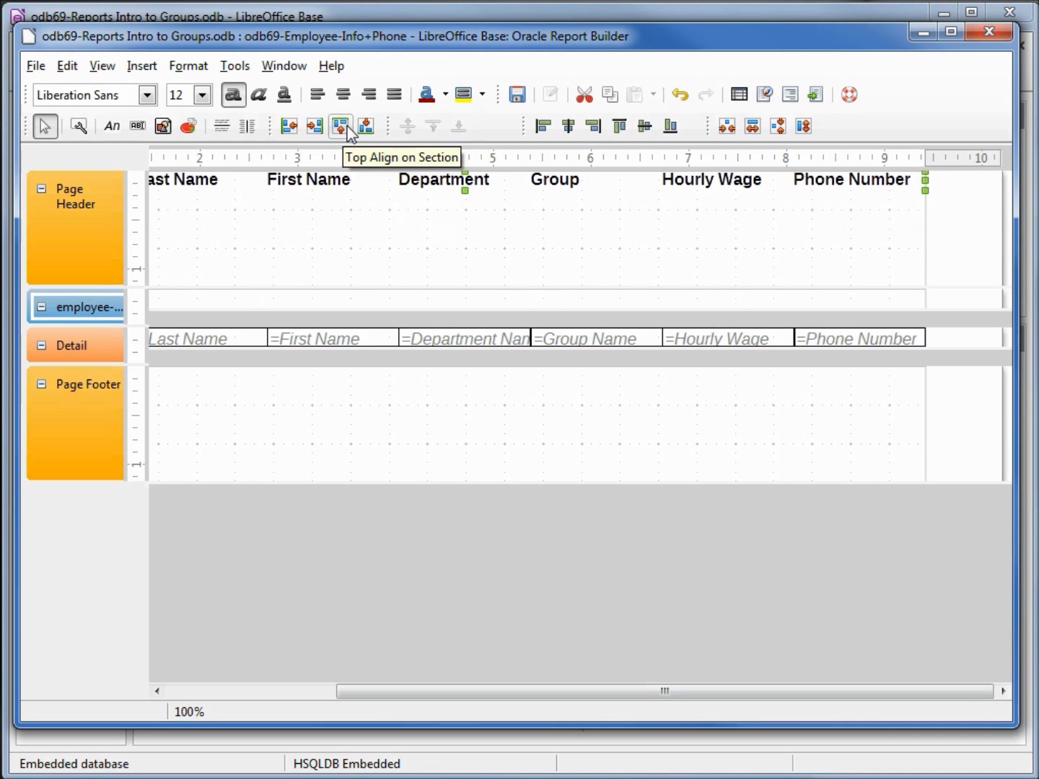
# Shrink the Page Header section from the bottom to fit its column labels
pyautogui.click(309, 180)
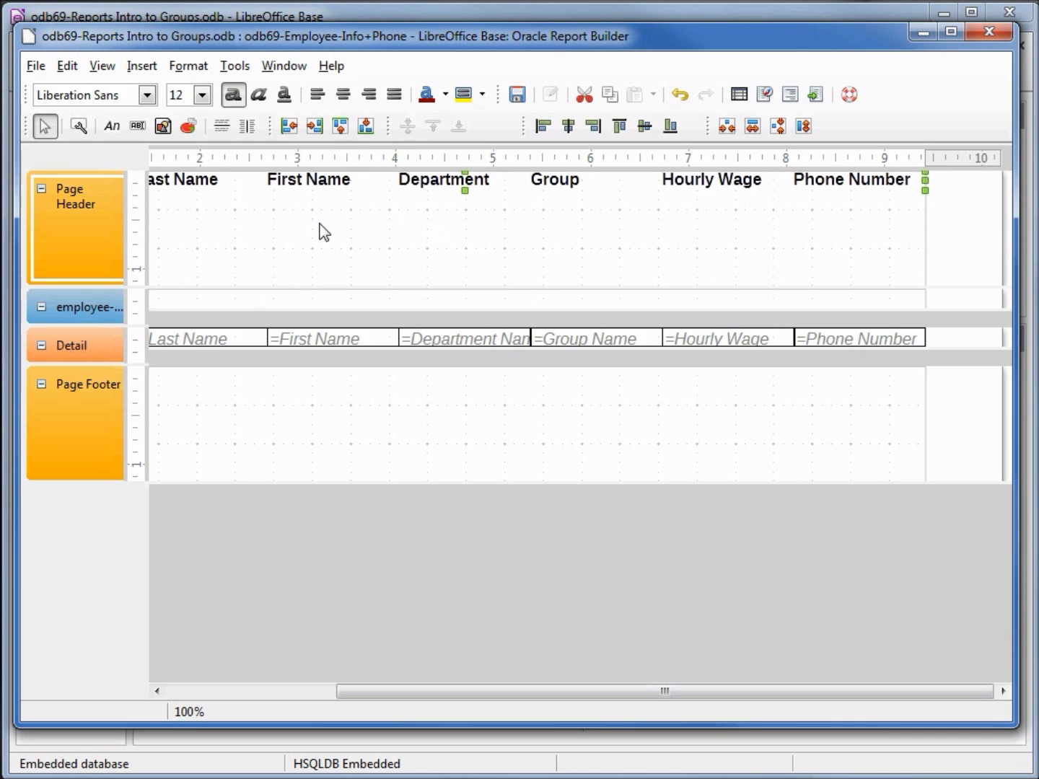
pyautogui.click(321, 181)
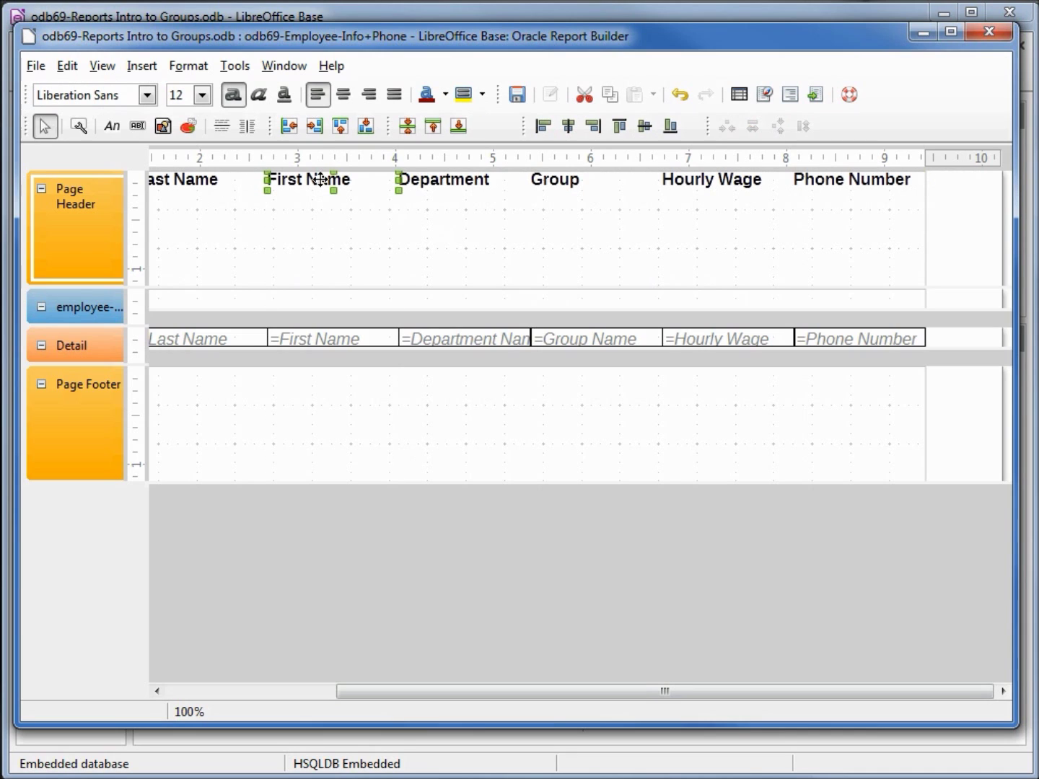
pyautogui.click(457, 131)
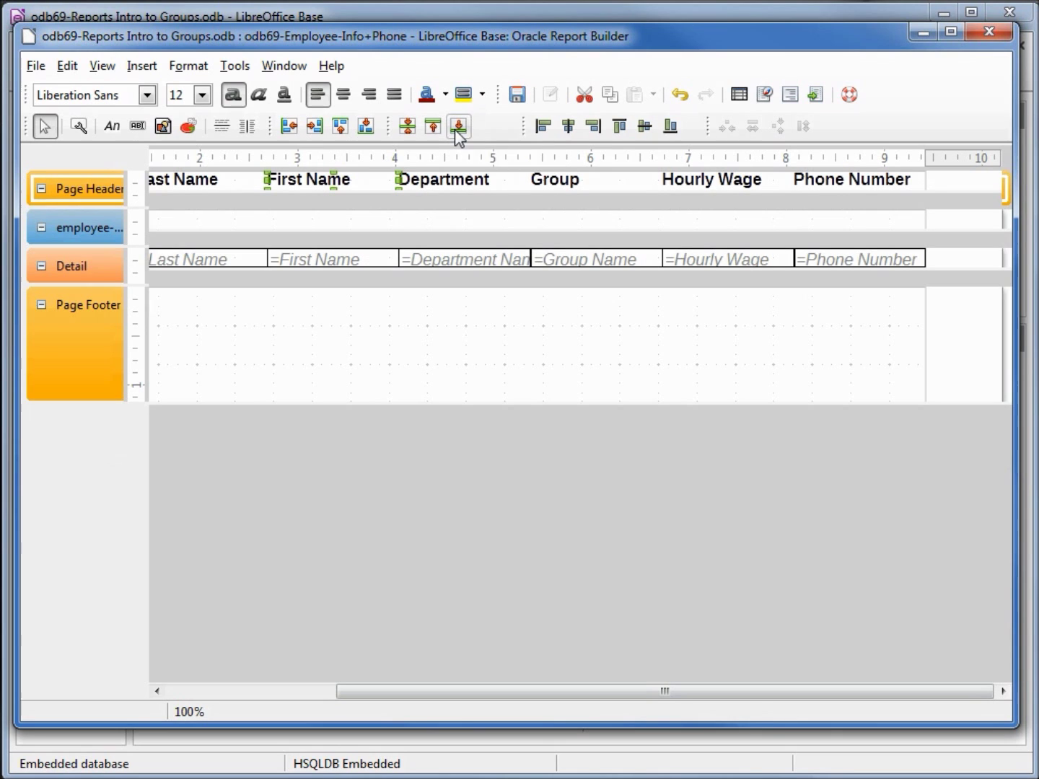
# Show the Page Header section's properties and set Visible to Yes
pyautogui.moveTo(664, 693); pyautogui.dragTo(323, 626)
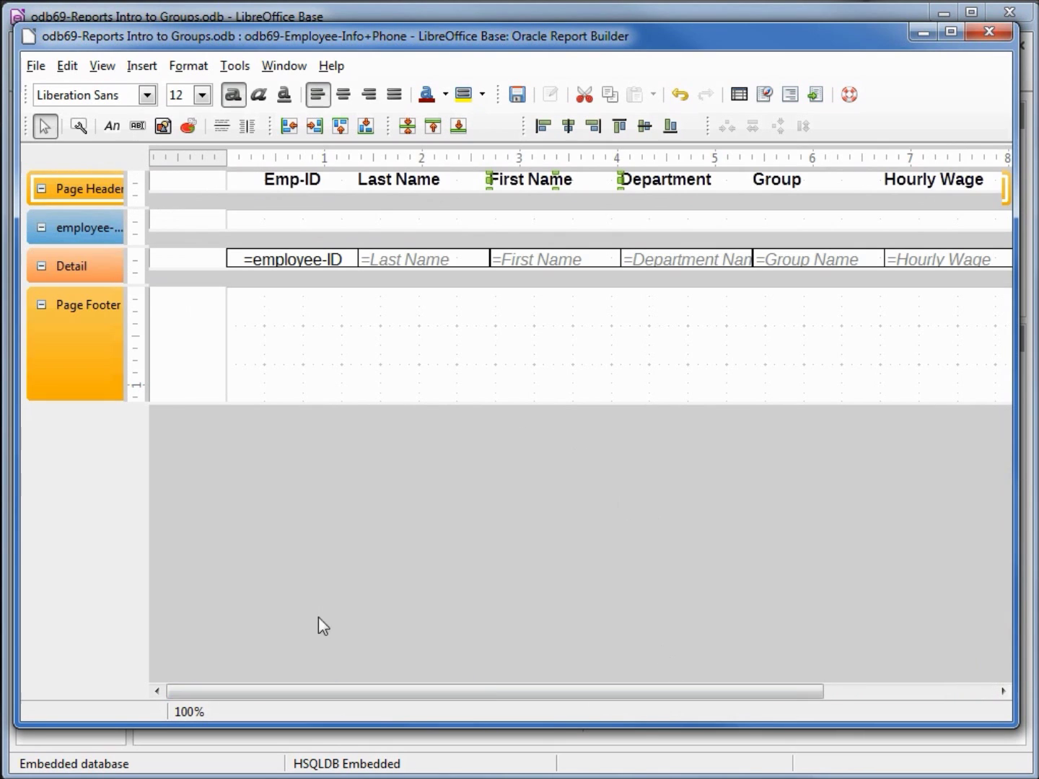
pyautogui.click(196, 187)
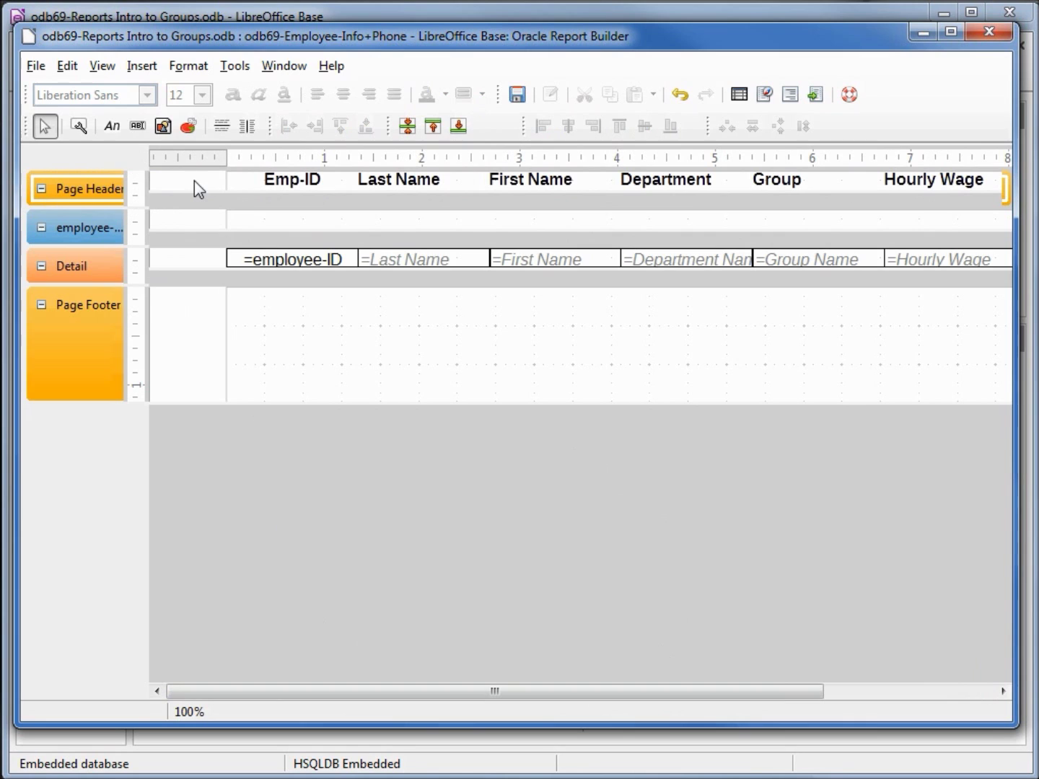
pyautogui.click(79, 127)
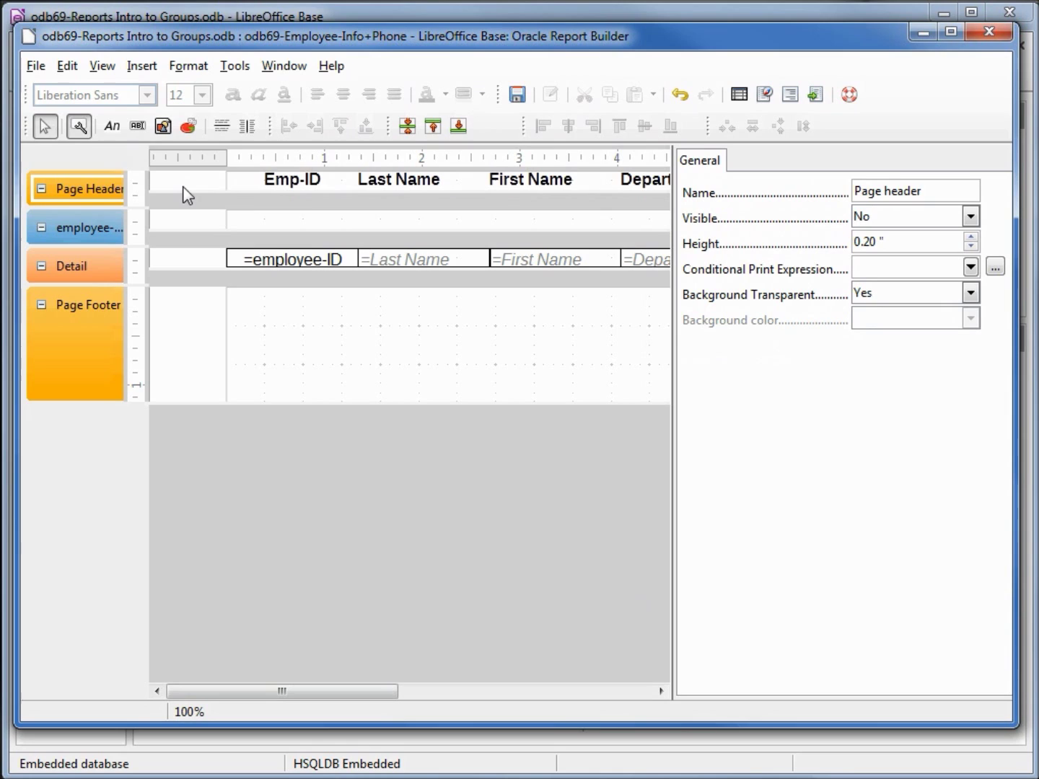
pyautogui.click(970, 217)
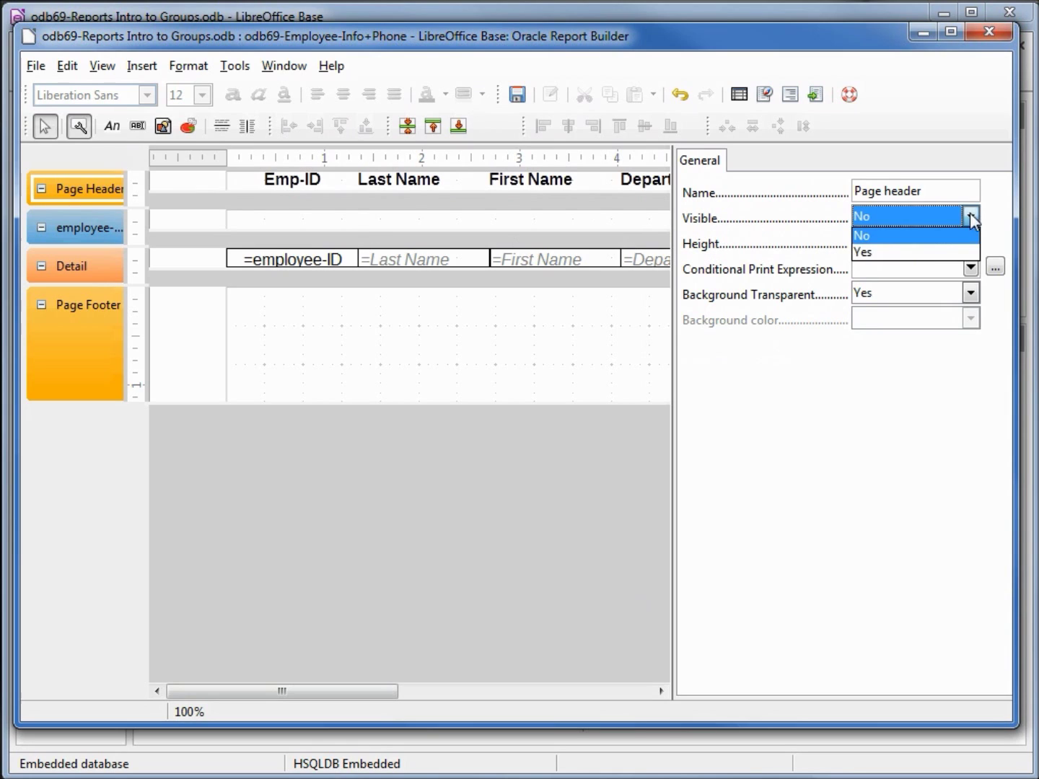
pyautogui.click(921, 252)
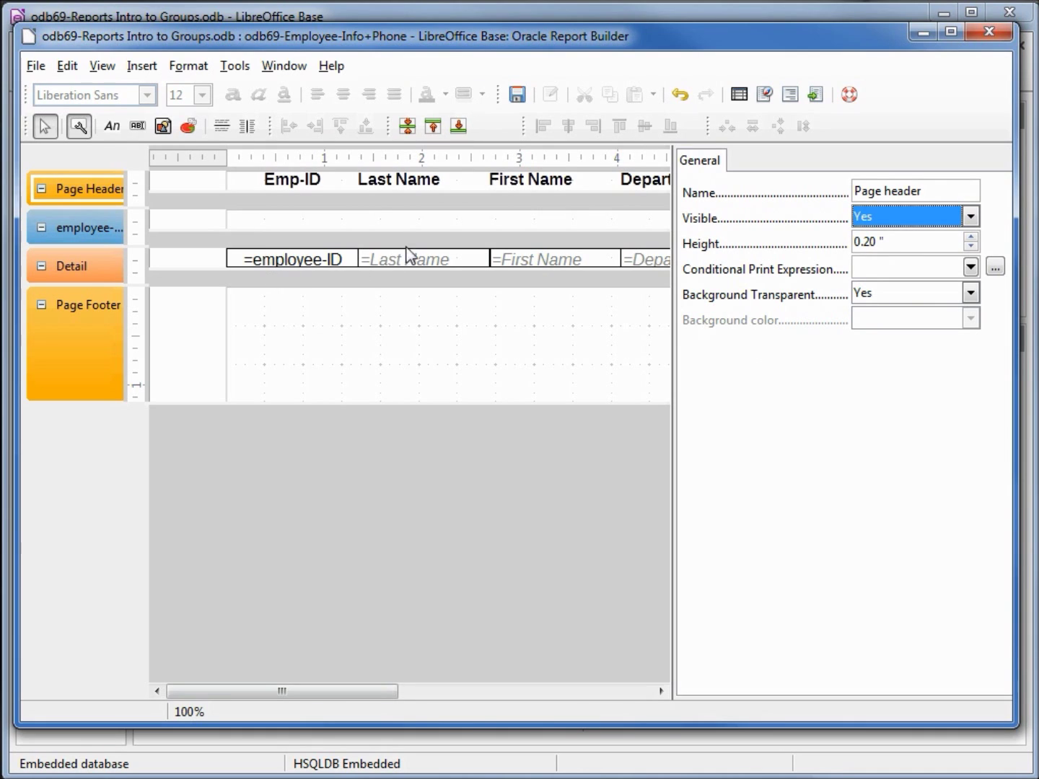
# Save the design, run the report to check the column headings and employee spacing, and close the generated document
pyautogui.click(515, 97)
pyautogui.click(815, 96)
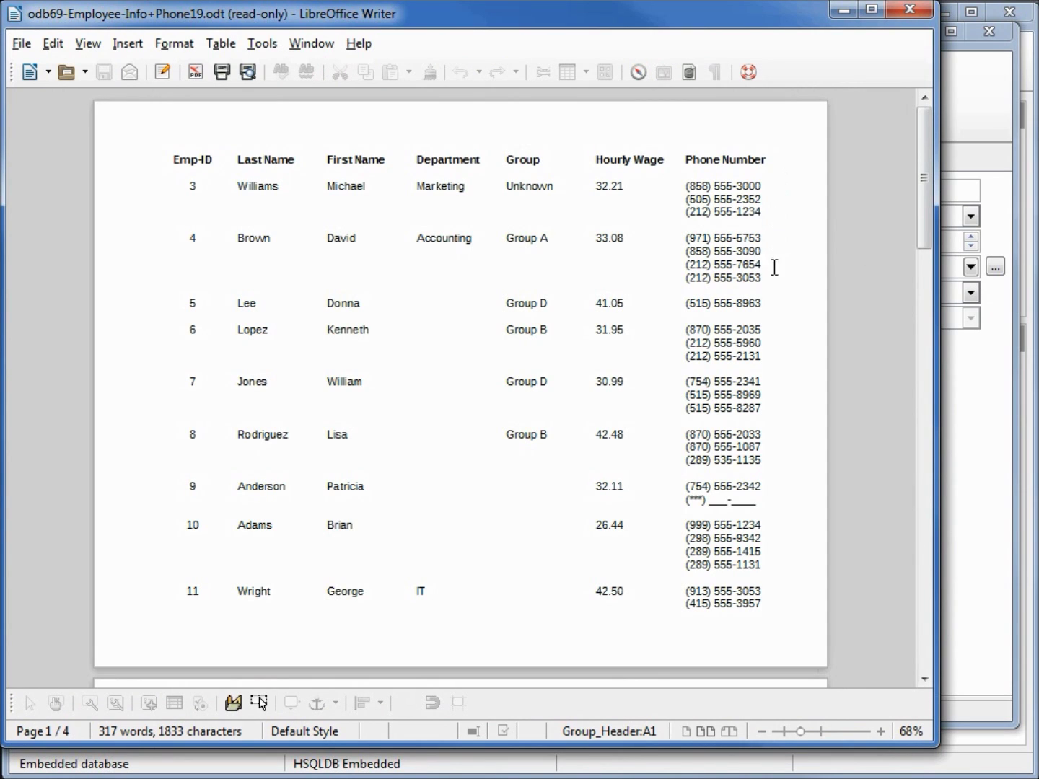
pyautogui.moveTo(921, 216); pyautogui.dragTo(893, 178)
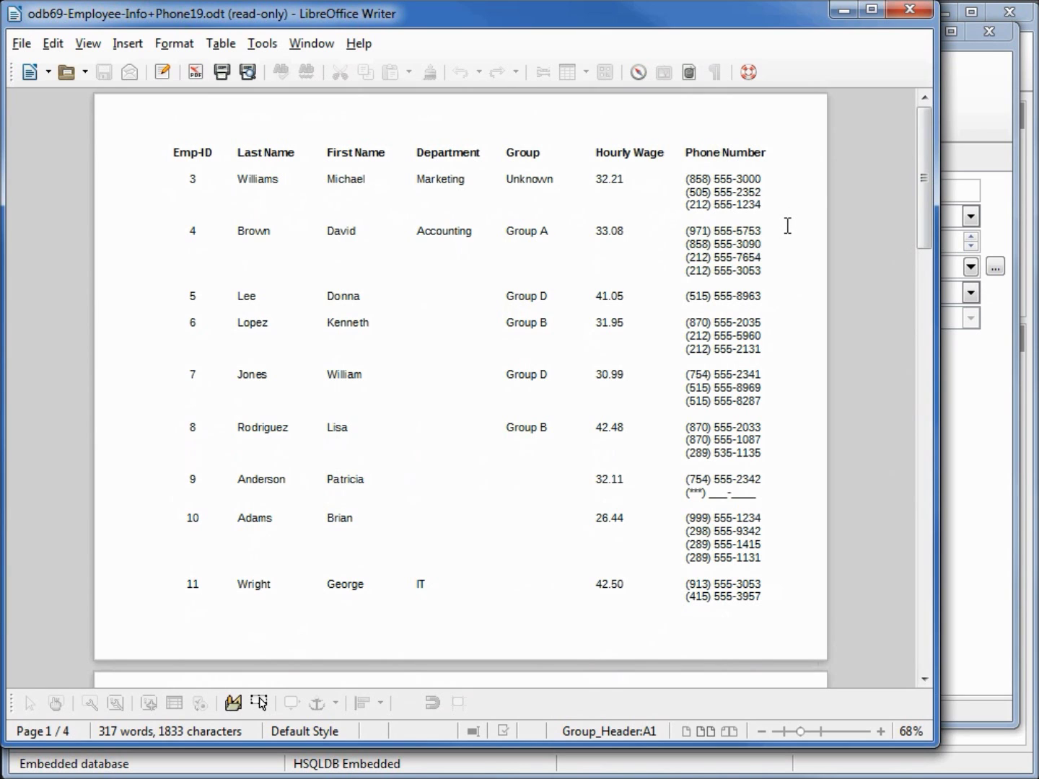
pyautogui.click(909, 10)
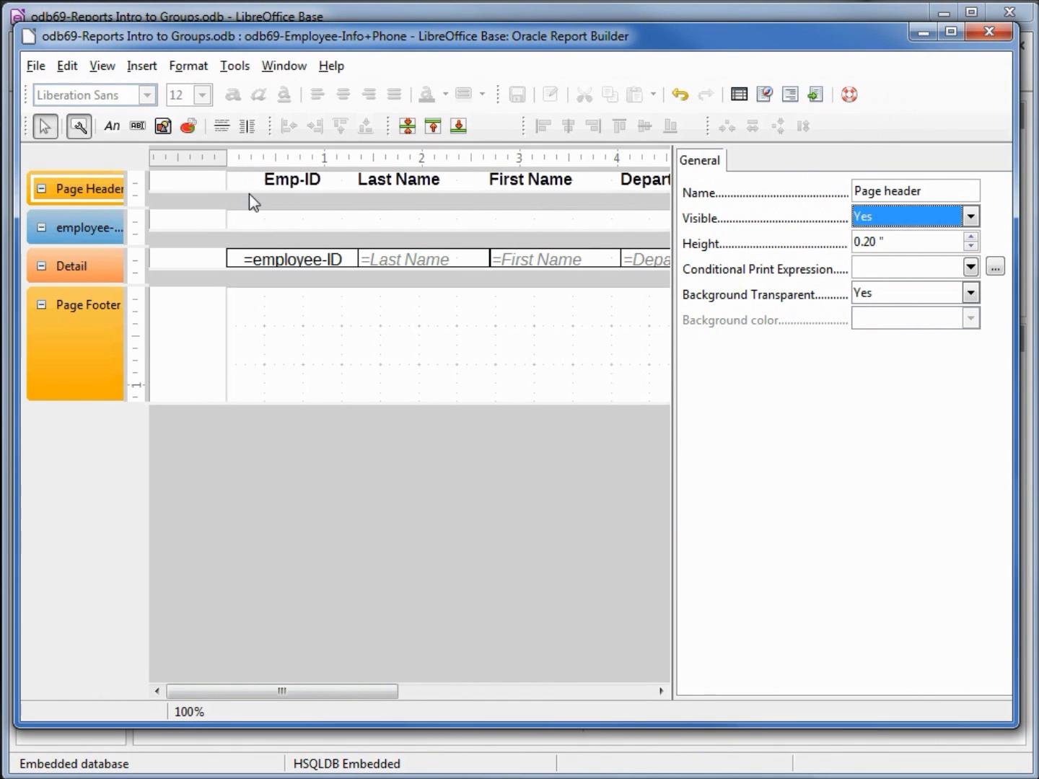
# Enlarge the Page Header section to about 1.30" and add a rectangle resized into a horizontal bar about 8.37" wide and 0.10" high
pyautogui.moveTo(246, 195); pyautogui.dragTo(218, 293)
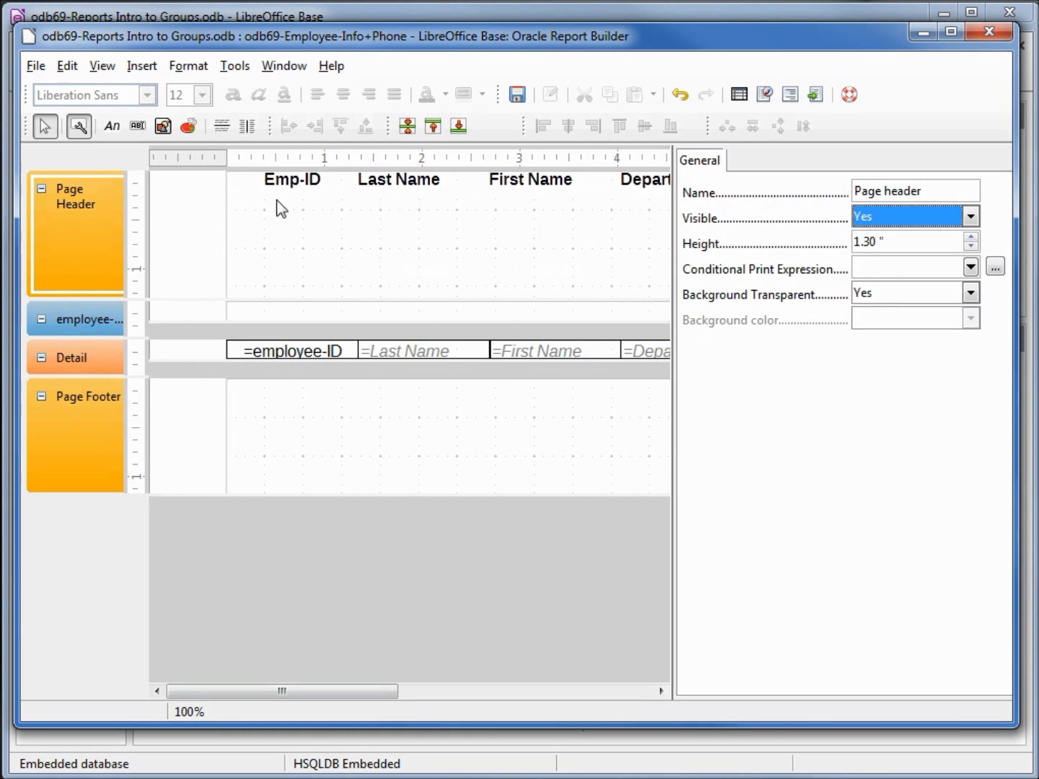
pyautogui.click(140, 67)
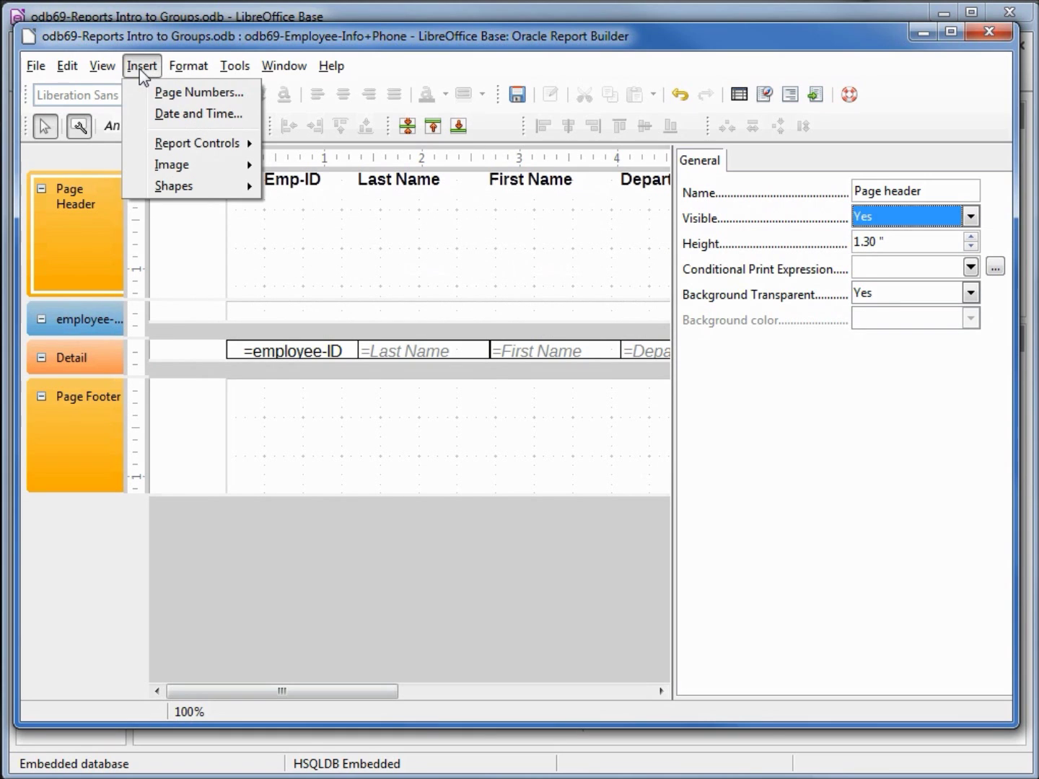
pyautogui.moveTo(166, 189)
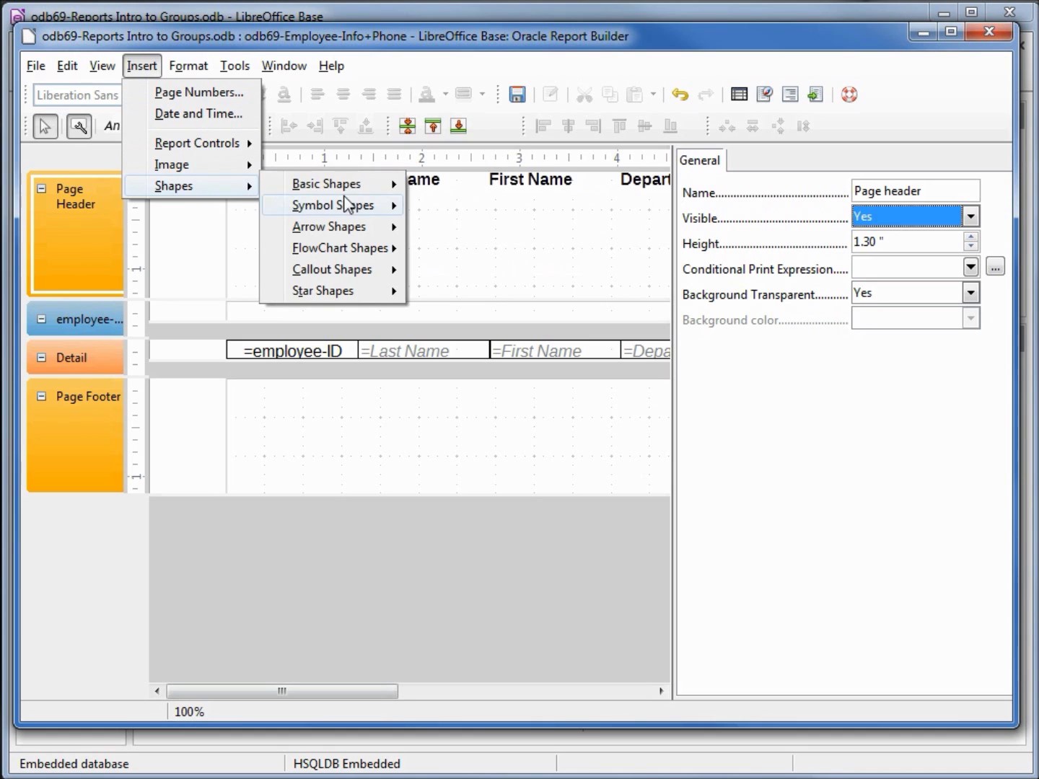
pyautogui.moveTo(352, 189)
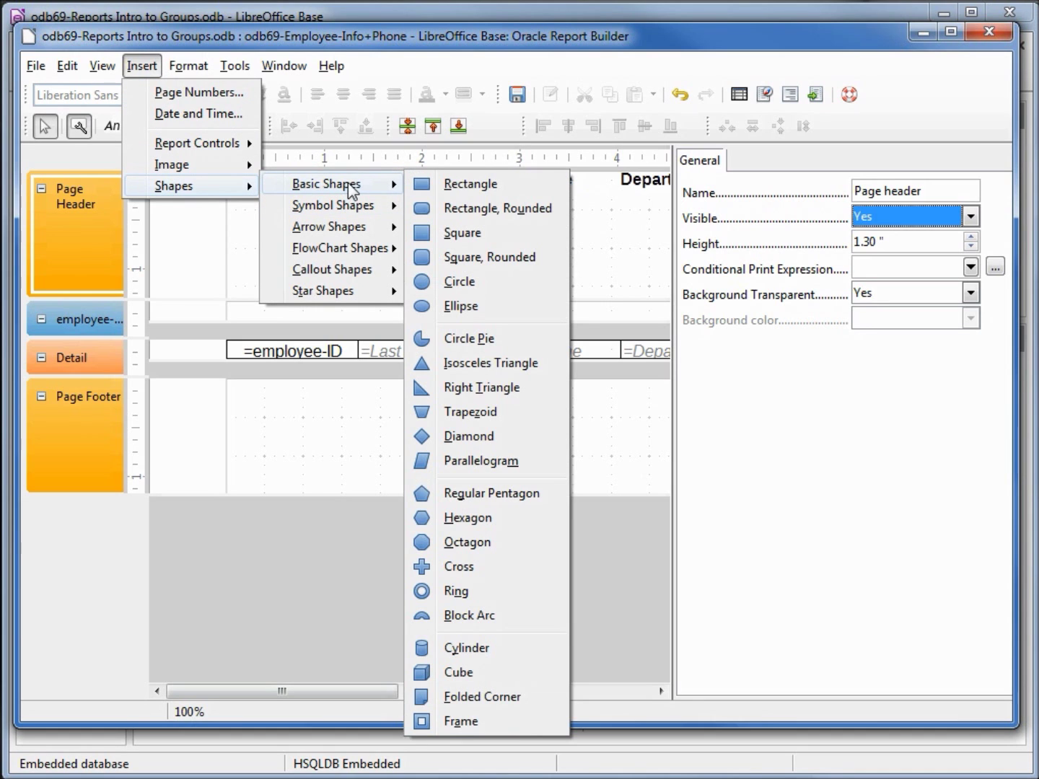
pyautogui.click(467, 184)
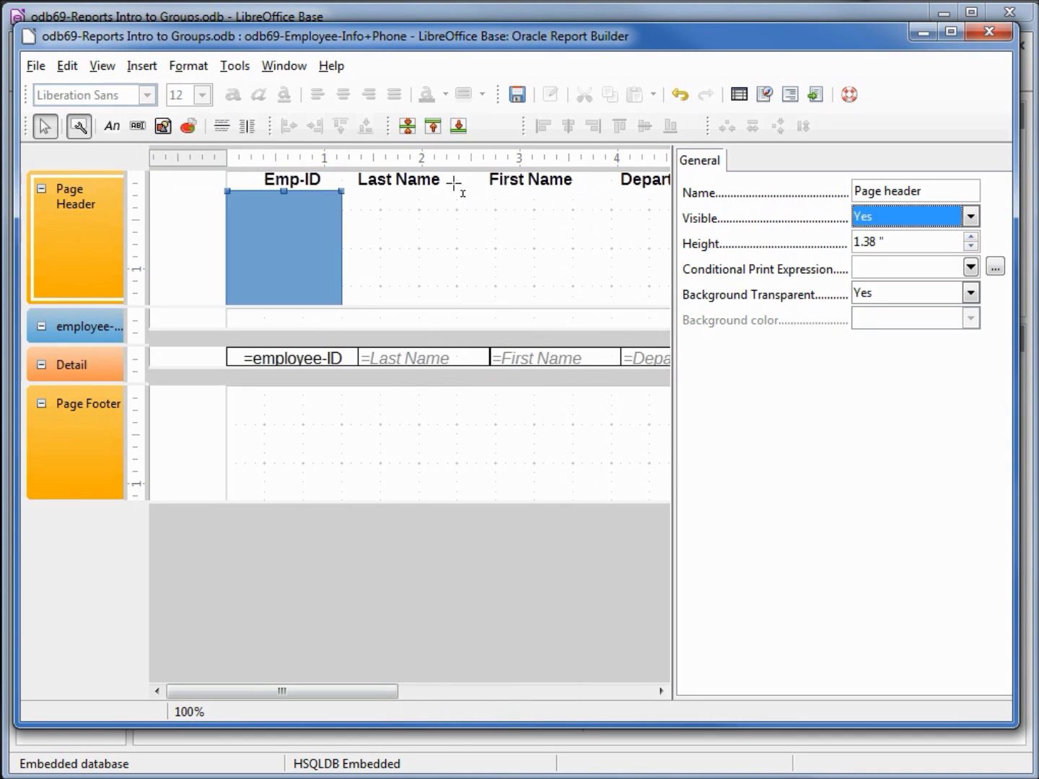
pyautogui.moveTo(342, 191); pyautogui.dragTo(737, 317)
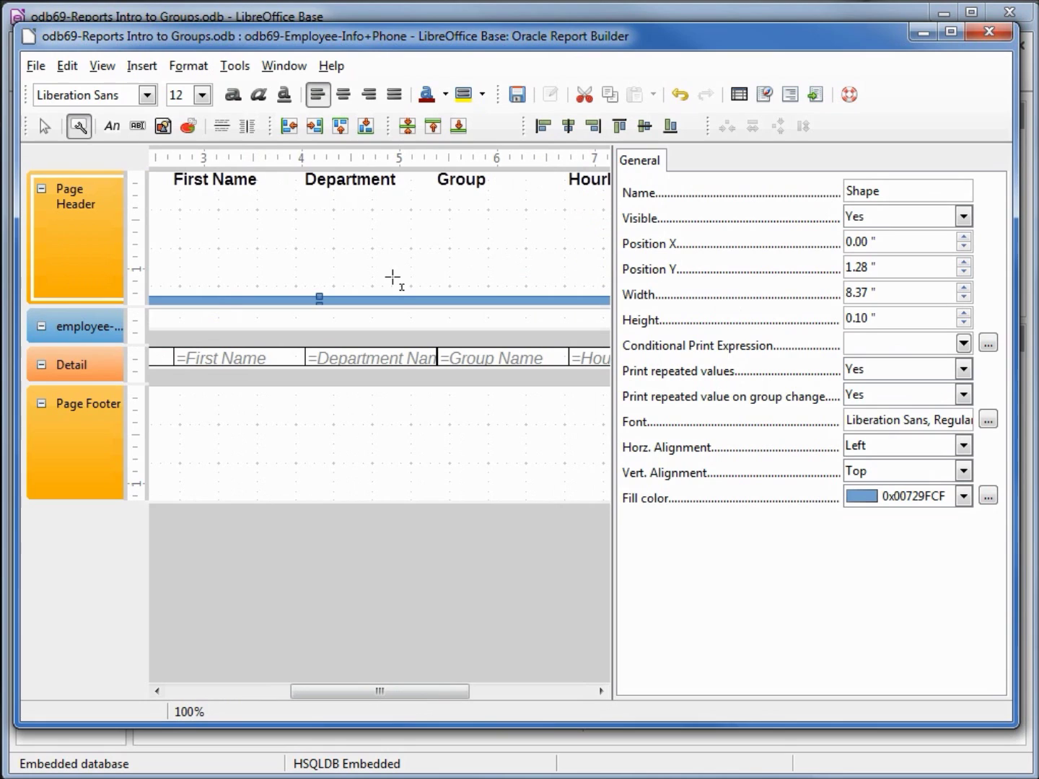
# Move the blue bar up to just below the column labels, about 0.22" down, and shrink the Page Header section to about 0.38"
pyautogui.press('Up')
pyautogui.press('Up')
pyautogui.press('Up')
pyautogui.press('Up')
pyautogui.press('Up')
pyautogui.press('Up')
pyautogui.press('Up')
pyautogui.press('Up')
pyautogui.press('Up')
pyautogui.press('Up')
pyautogui.press('Up')
pyautogui.press('Up')
pyautogui.press('Up')
pyautogui.press('Up')
pyautogui.press('Up')
pyautogui.press('Up')
pyautogui.press('Up')
pyautogui.press('Up')
pyautogui.press('Up')
pyautogui.press('Up')
pyautogui.press('Up')
pyautogui.press('Up')
pyautogui.press('Up')
pyautogui.press('Up')
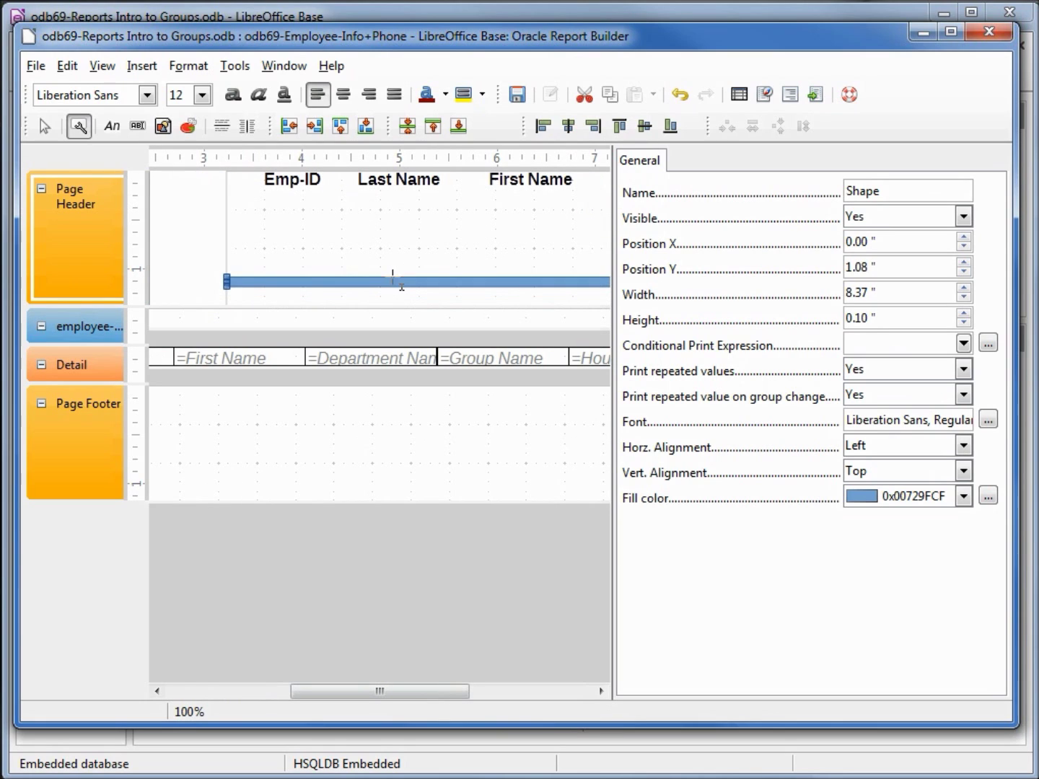
pyautogui.press('Down')
pyautogui.press('Down')
pyautogui.press('Down')
pyautogui.press('Down')
pyautogui.press('Down')
pyautogui.press('Down')
pyautogui.press('Down')
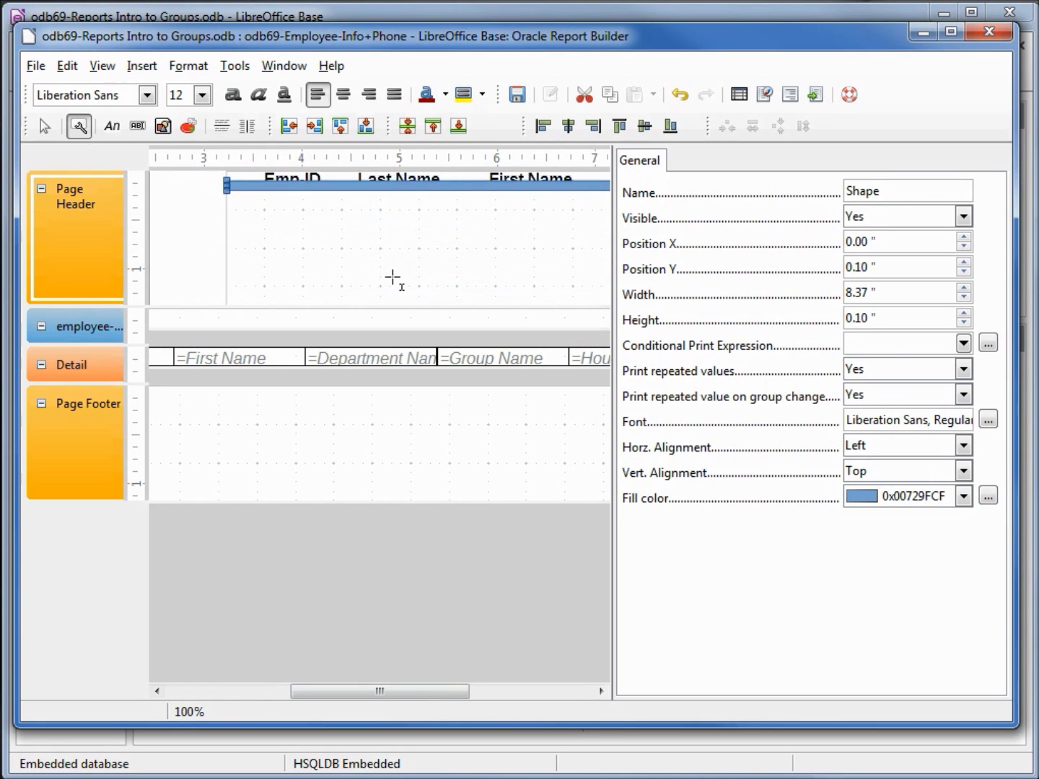
pyautogui.press('Up')
pyautogui.press('Down')
pyautogui.press('Down')
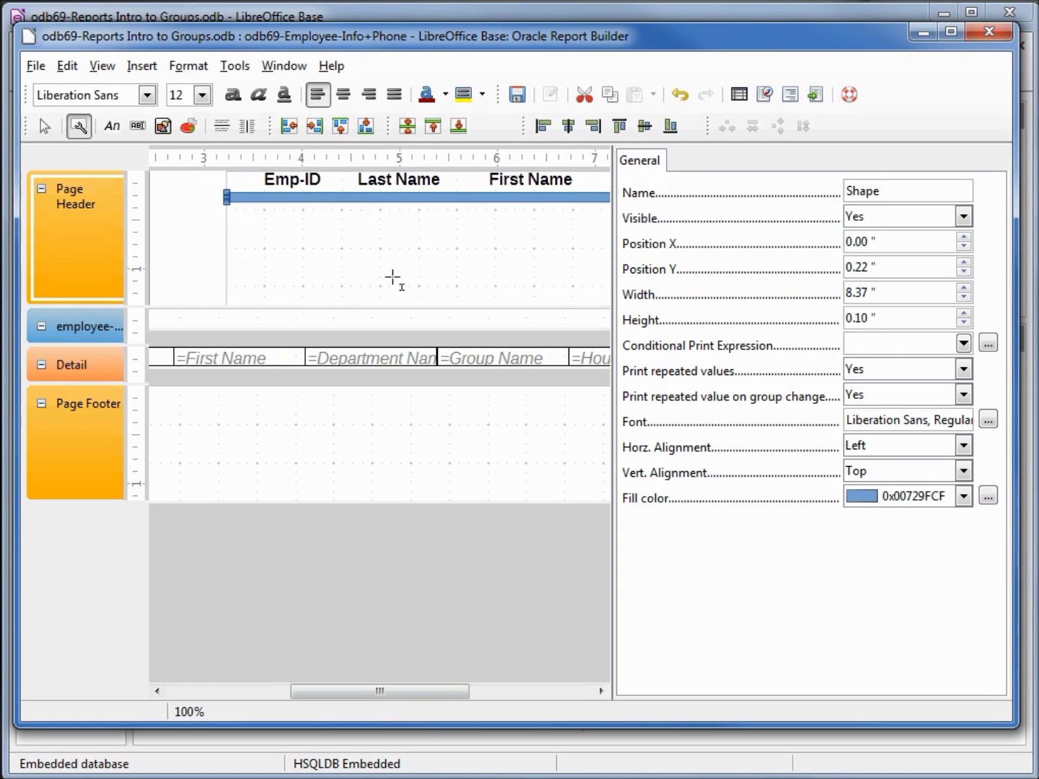
pyautogui.moveTo(386, 308); pyautogui.dragTo(362, 208)
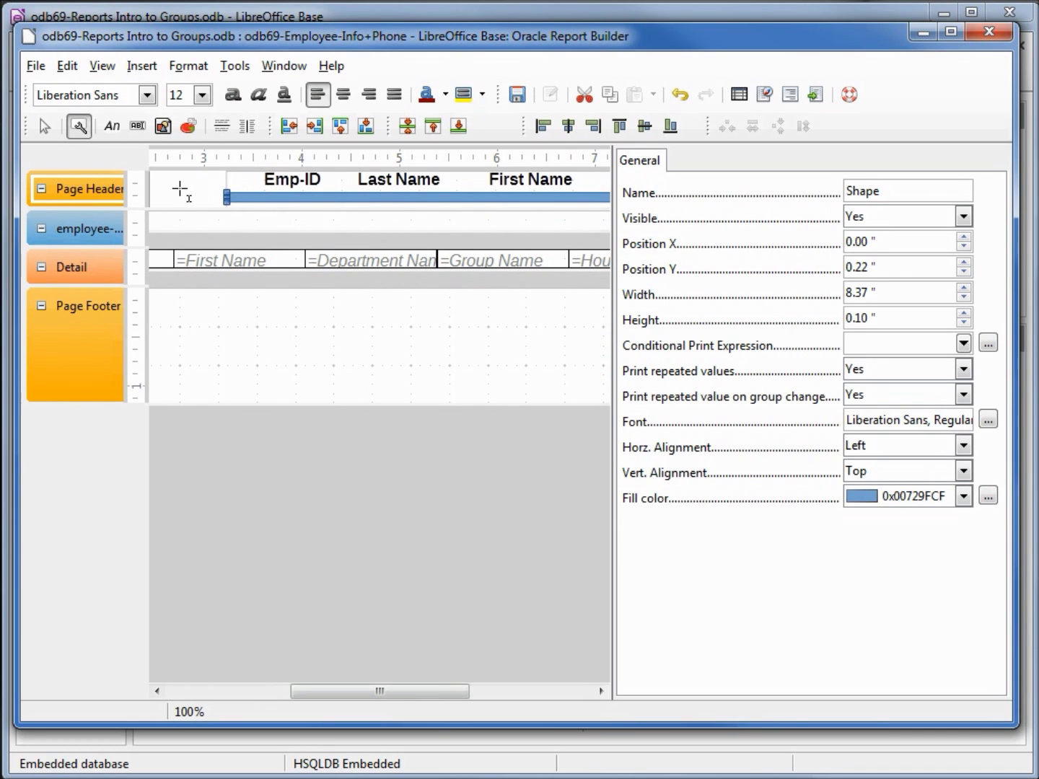
# In Sorting and Grouping, set the employee-ID group's Group Footer to Present and its Group Header to Not present
pyautogui.rightClick(180, 188)
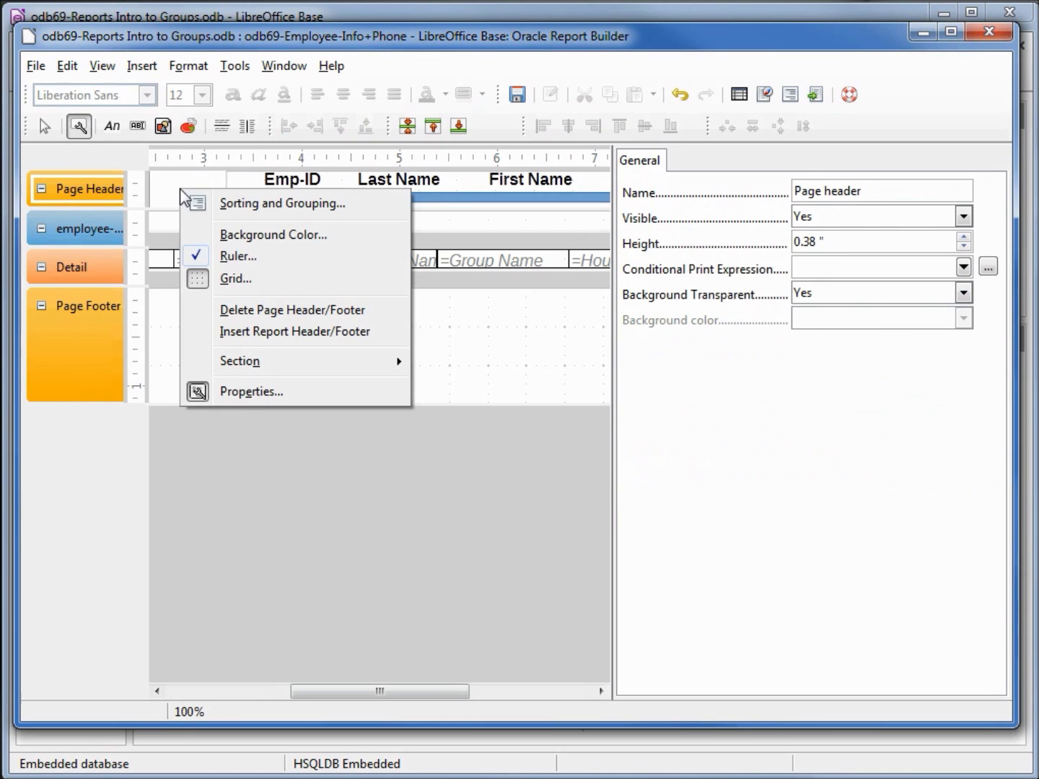
pyautogui.click(248, 206)
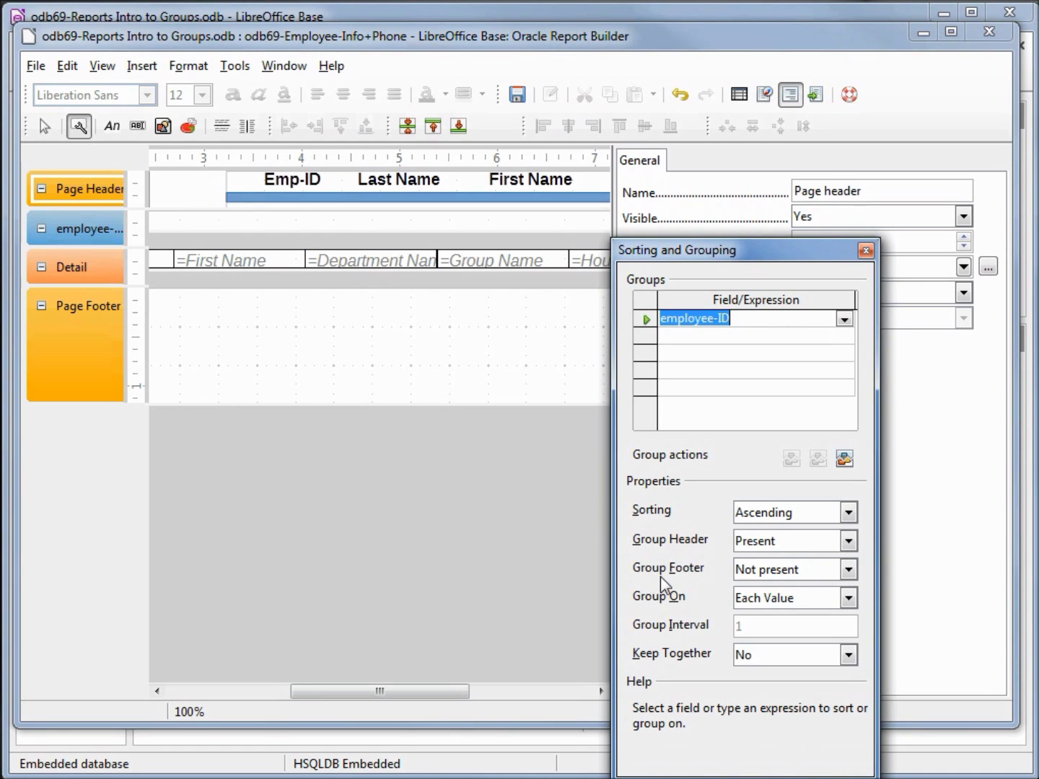
pyautogui.click(848, 570)
pyautogui.click(820, 596)
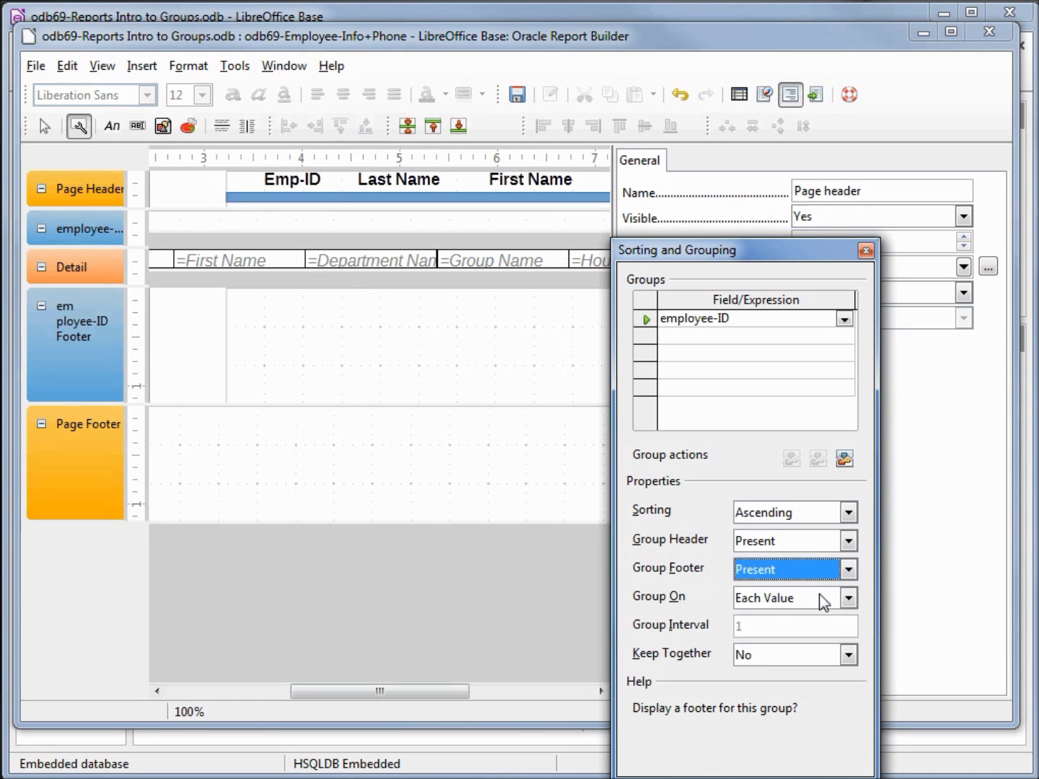
pyautogui.click(849, 541)
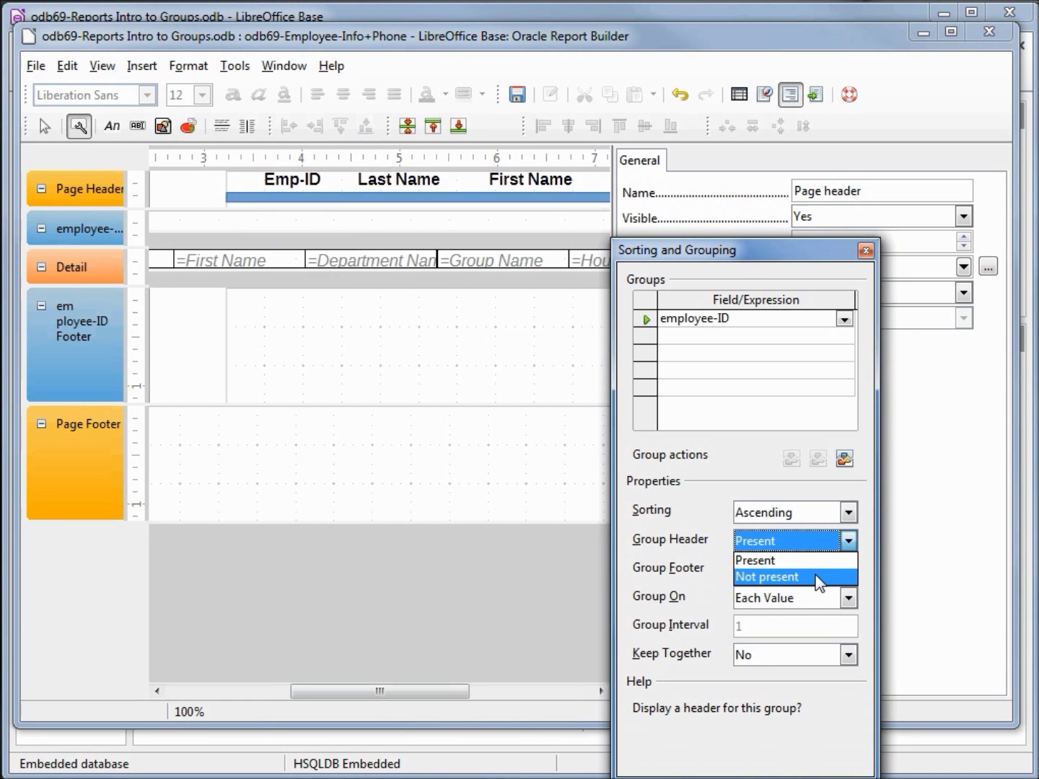
pyautogui.click(816, 577)
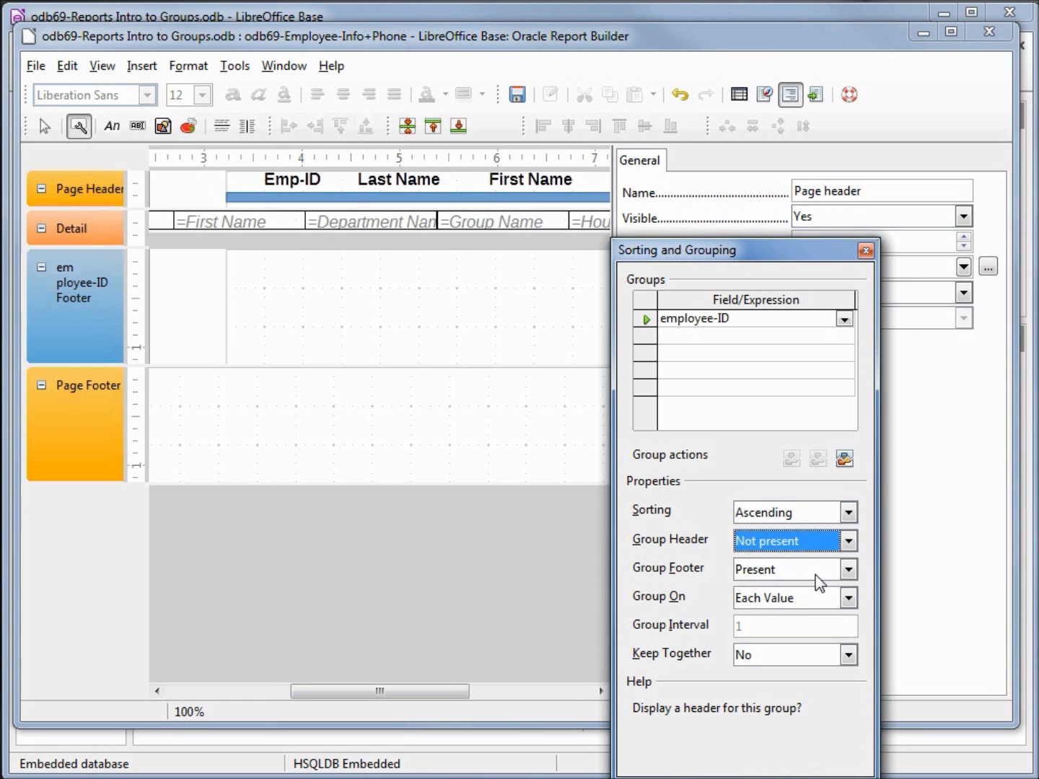
pyautogui.click(865, 250)
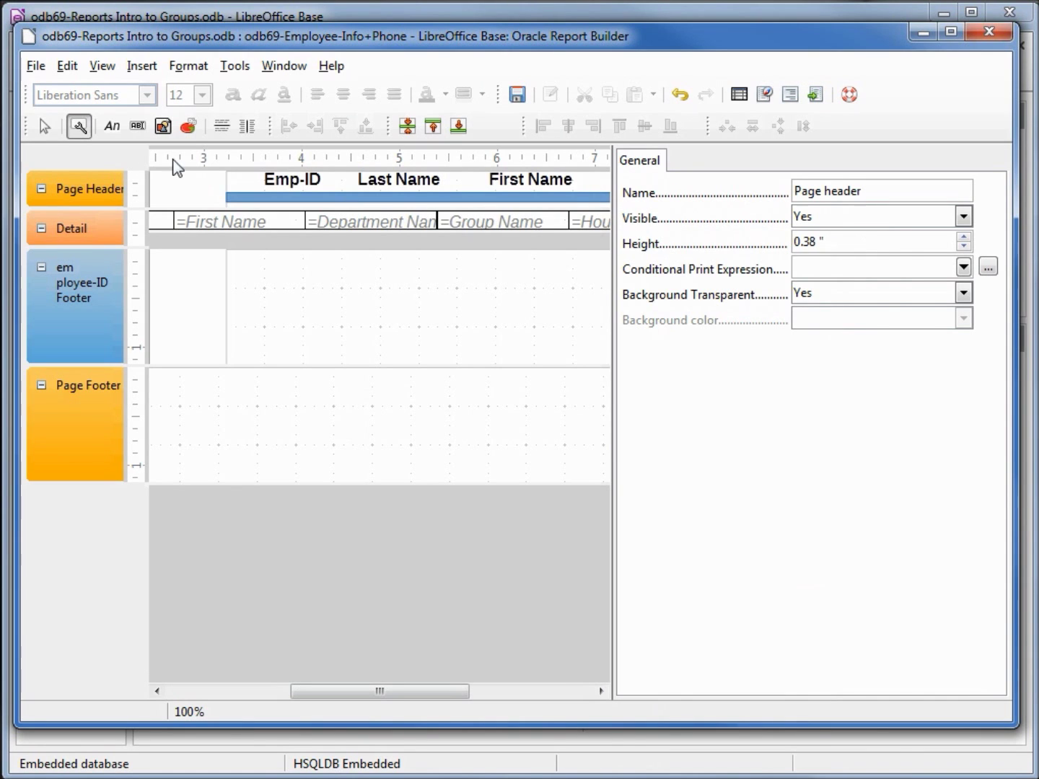
# Hide the properties and draw a horizontal line across the full width of the employee-ID footer near its upper edge
pyautogui.click(79, 128)
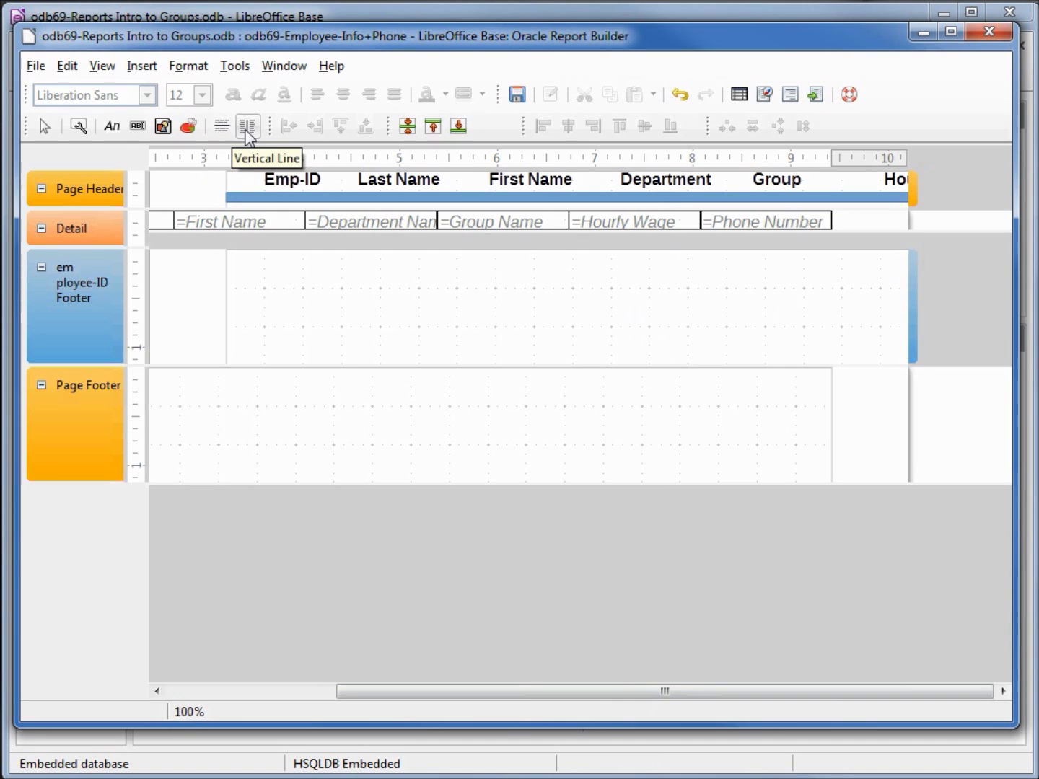
pyautogui.click(222, 127)
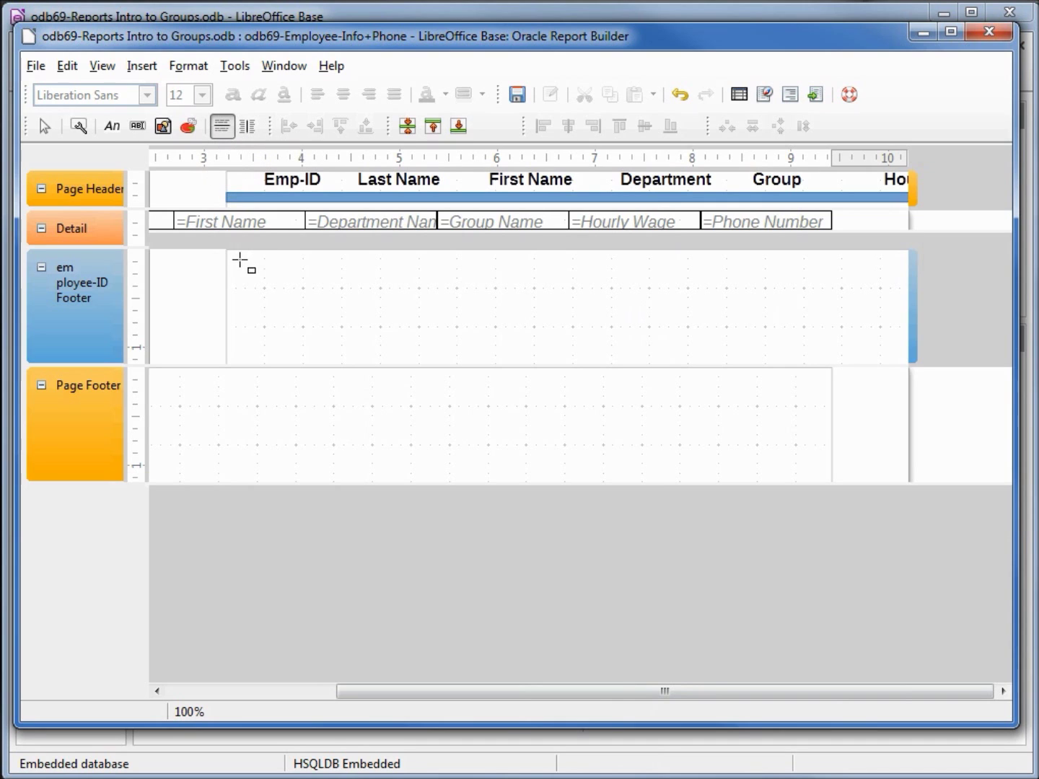
pyautogui.click(228, 265)
pyautogui.moveTo(228, 265); pyautogui.dragTo(956, 313)
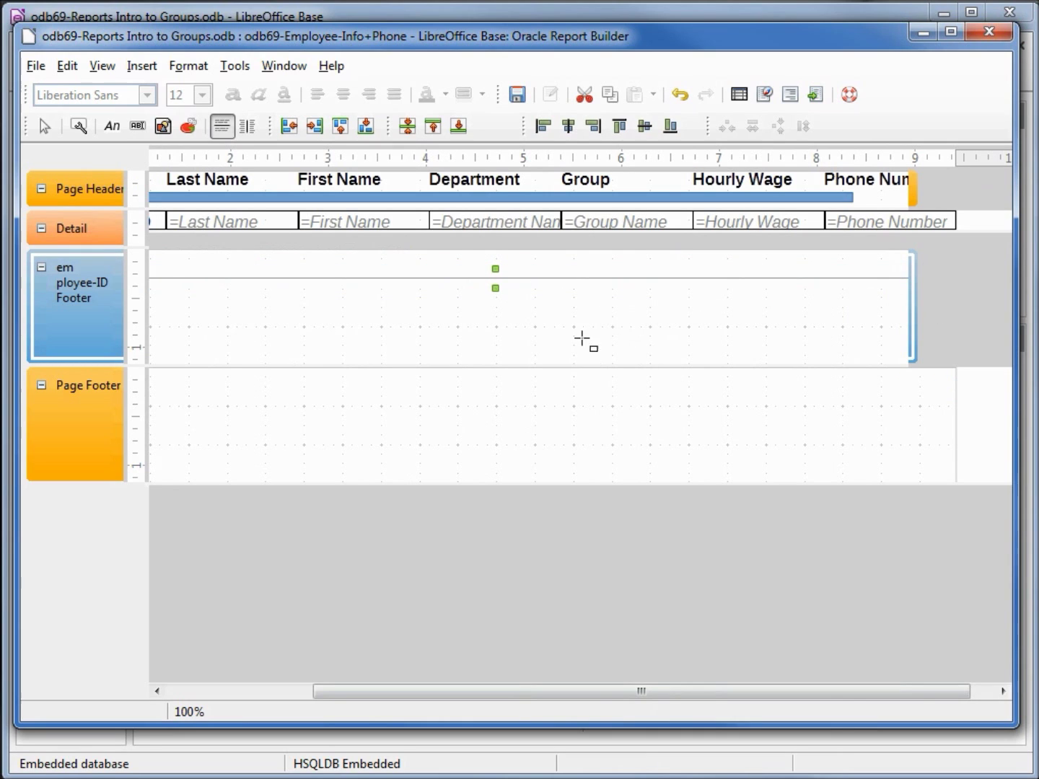
# Move the horizontal line up slightly in the employee-ID footer and shrink that section to fit closely around it
pyautogui.moveTo(518, 367); pyautogui.dragTo(494, 278)
pyautogui.press('Up')
pyautogui.press('Up')
pyautogui.press('Up')
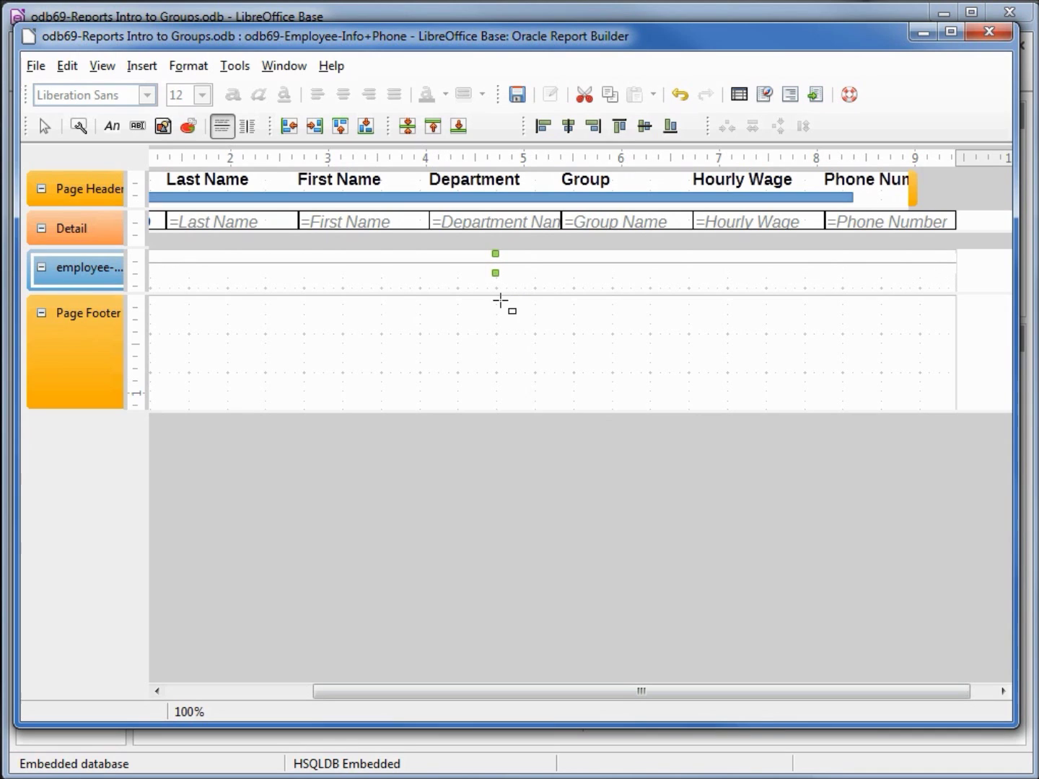
pyautogui.click(496, 296)
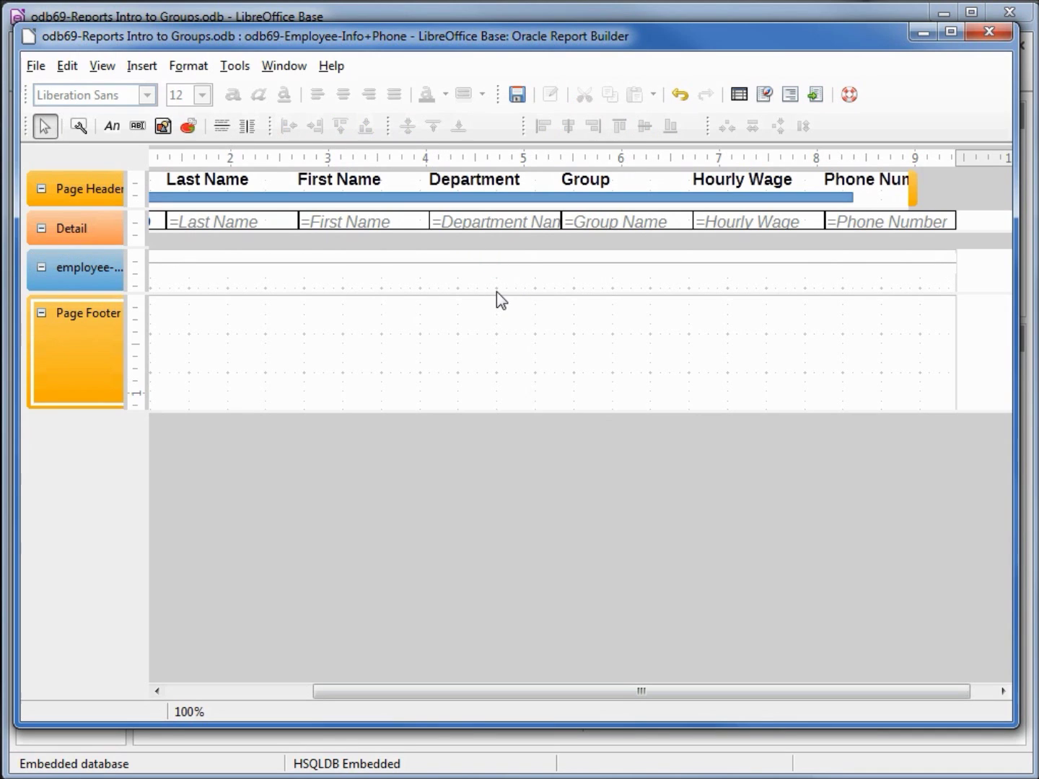
pyautogui.moveTo(496, 292); pyautogui.dragTo(496, 277)
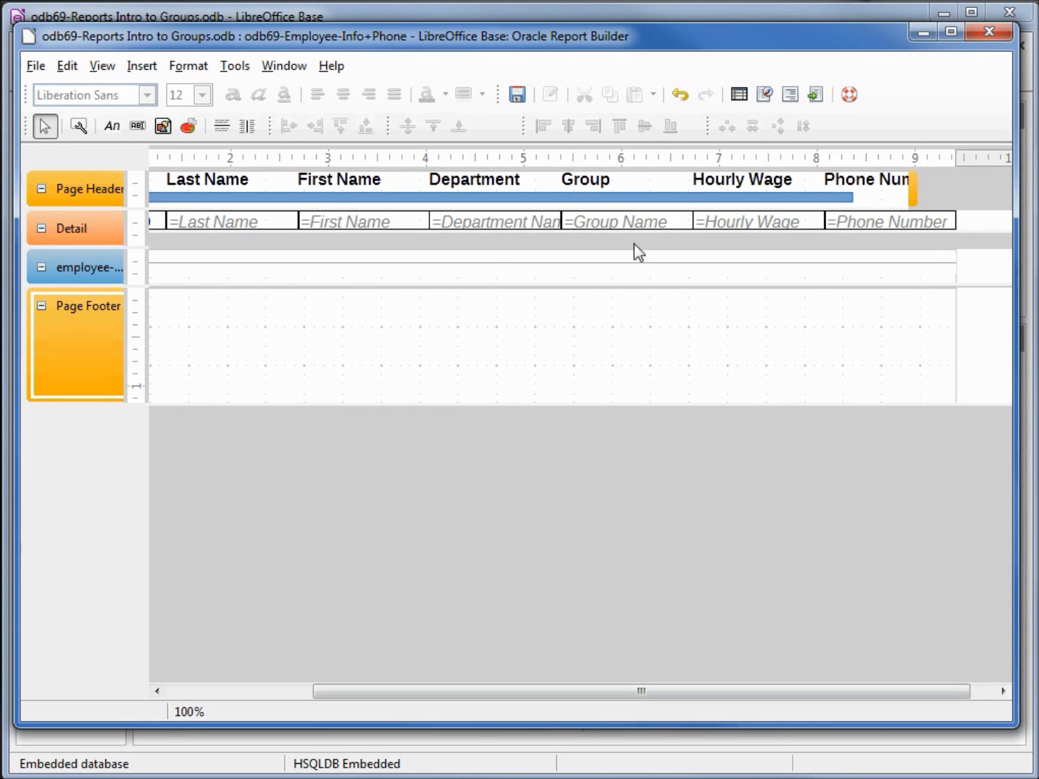
# Run the report to check its bar and separator lines, close it, and extend the Page Header bar to the Phone Number field's outer edge
pyautogui.click(815, 95)
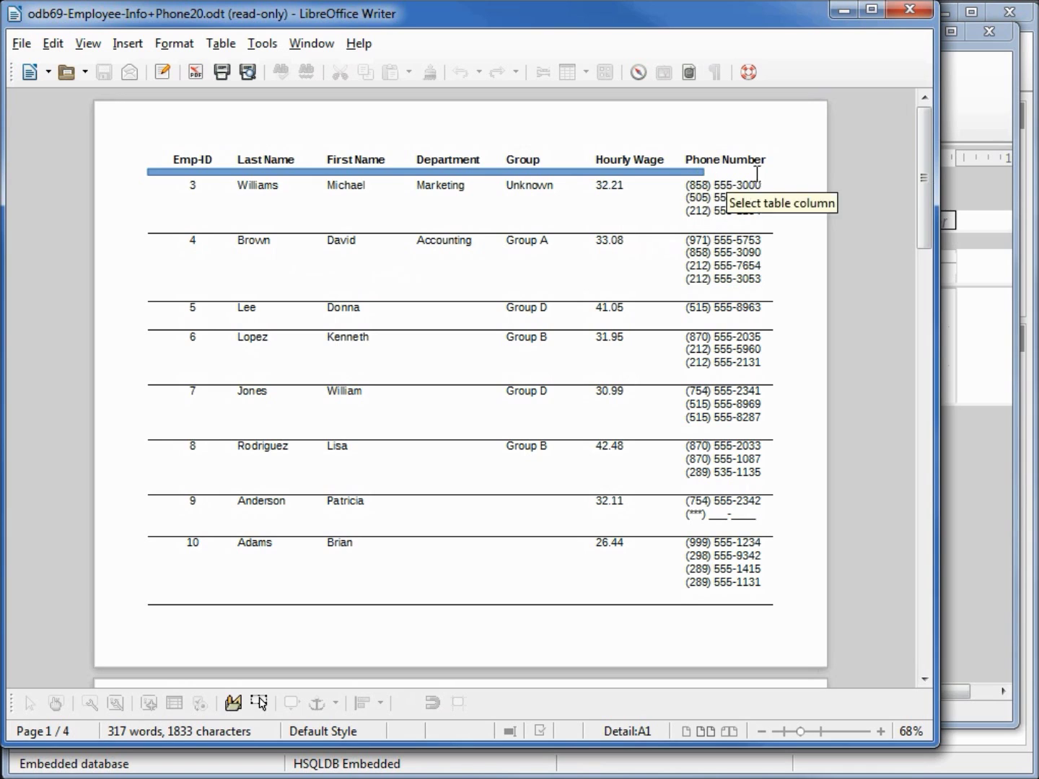
pyautogui.click(909, 10)
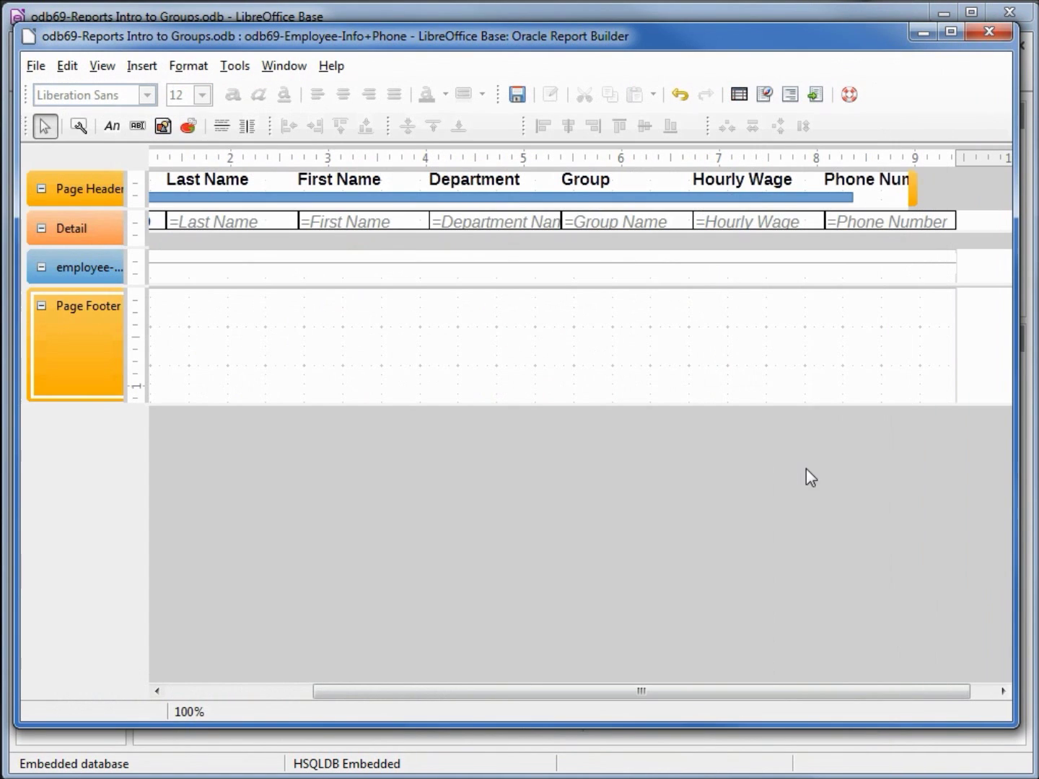
pyautogui.moveTo(733, 692); pyautogui.dragTo(795, 697)
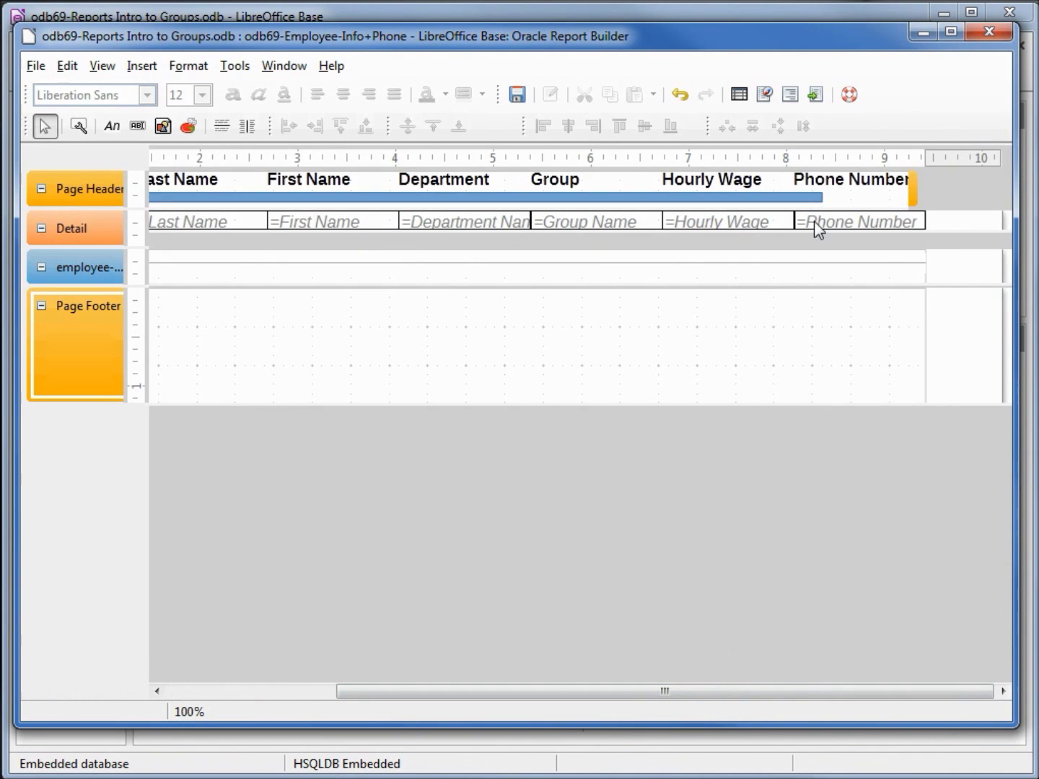
pyautogui.click(815, 197)
pyautogui.moveTo(819, 194); pyautogui.dragTo(925, 202)
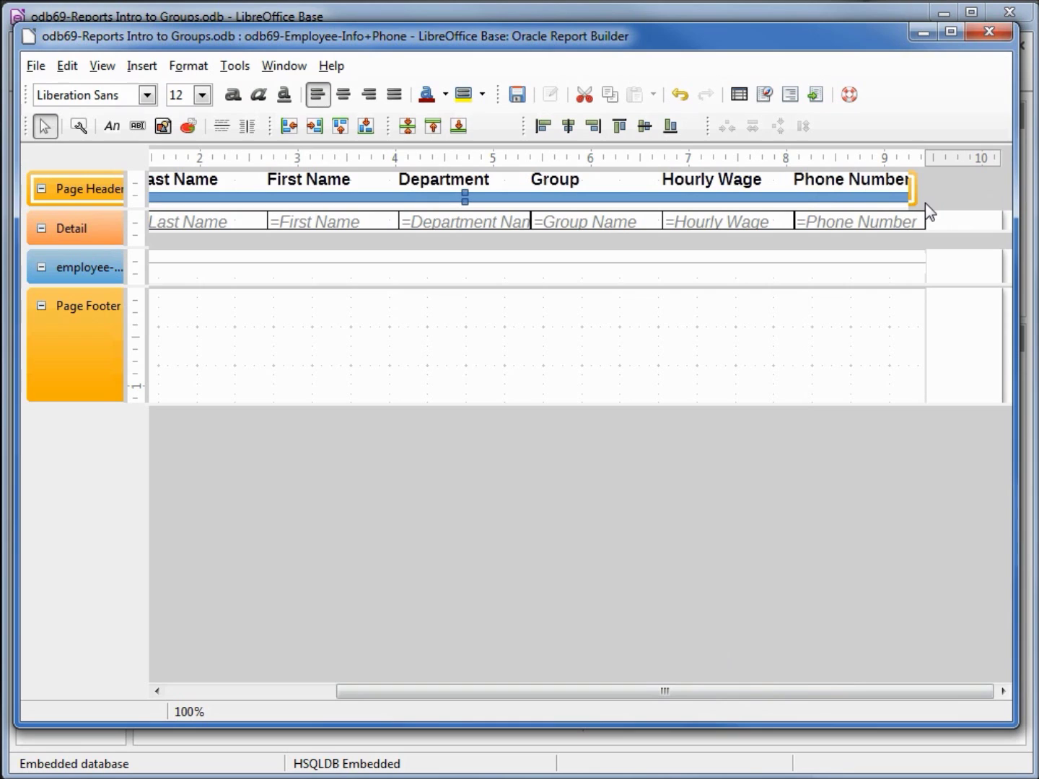
# Nudge the employee-ID footer line up slightly, run the report to check the line spacing, and close the generated document
pyautogui.click(632, 264)
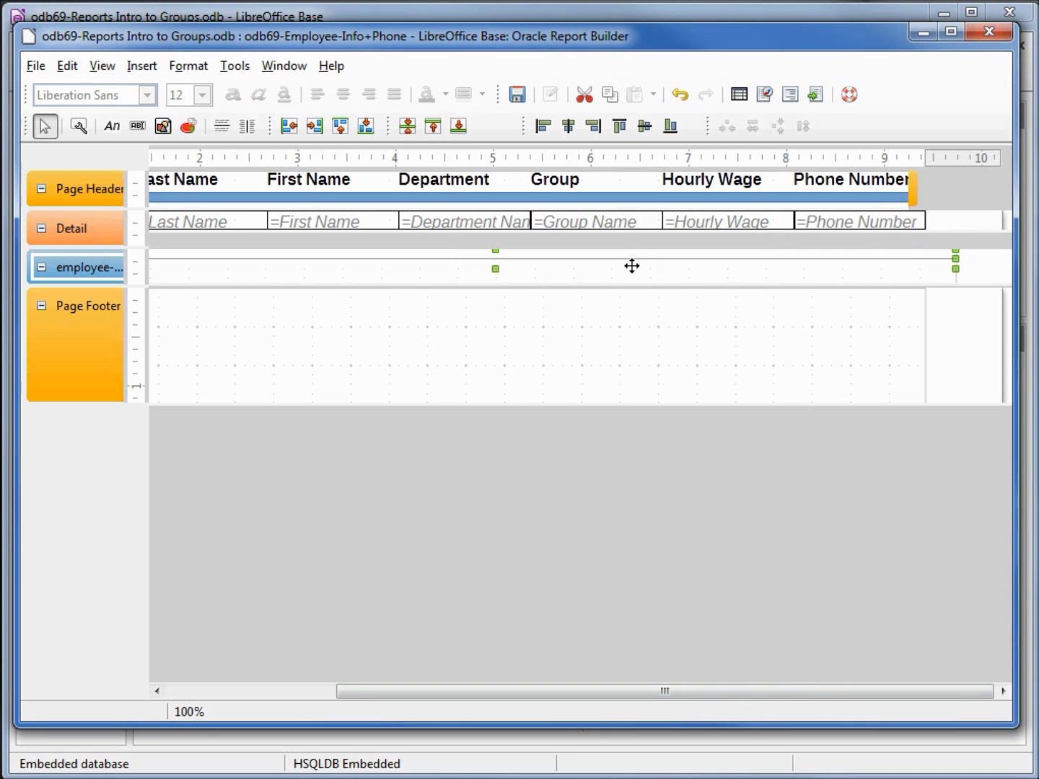
pyautogui.click(817, 96)
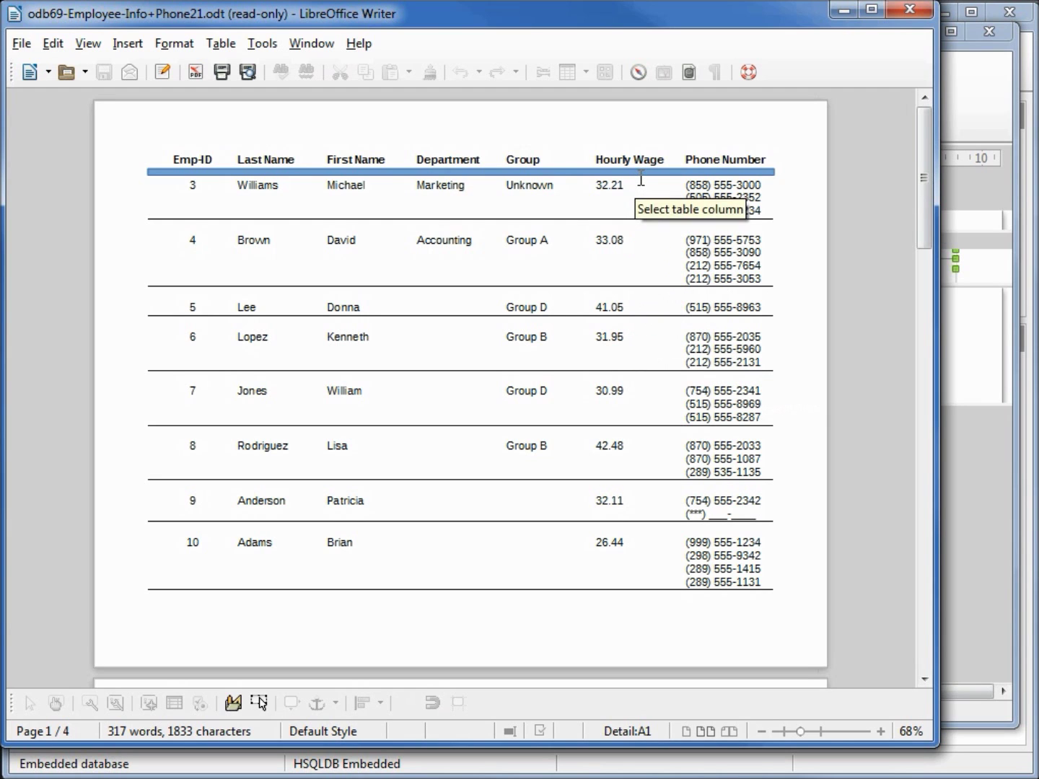
pyautogui.click(909, 9)
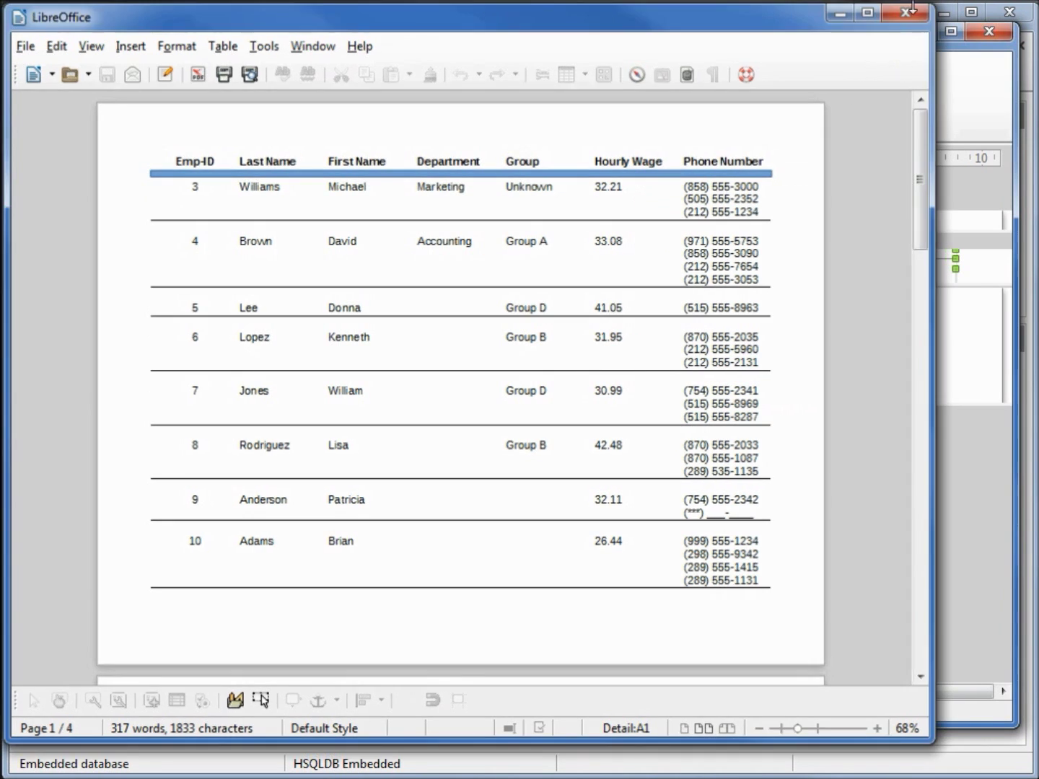
pyautogui.click(481, 331)
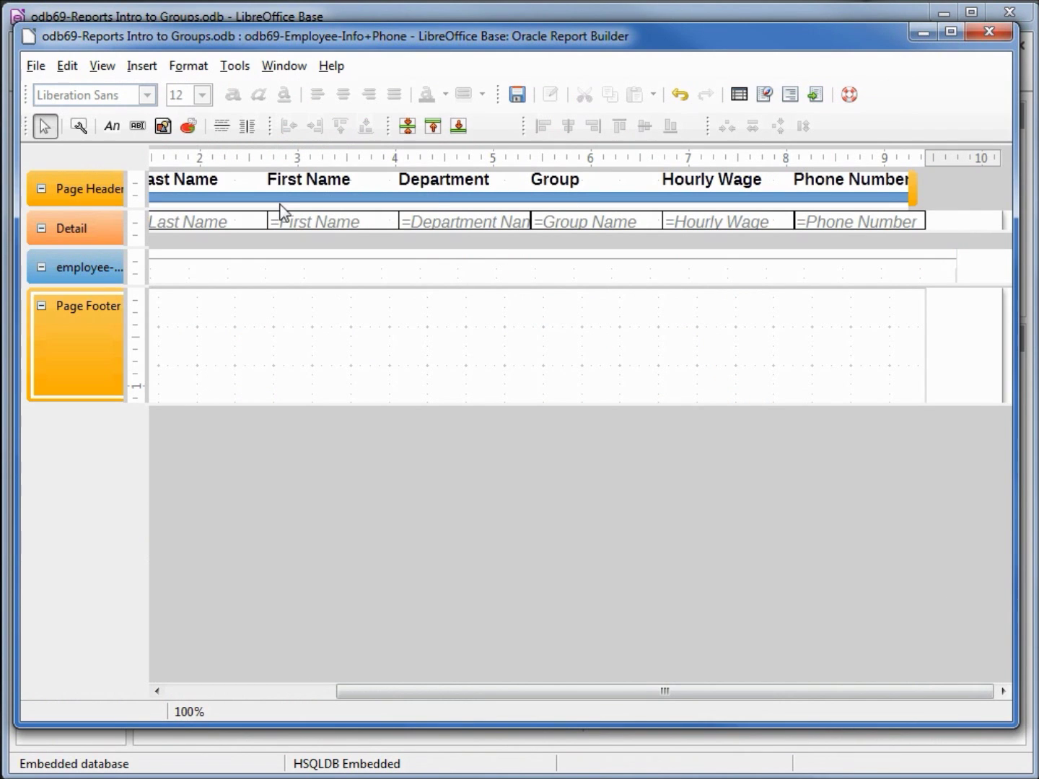
# Add a little space below the bar in the Page Header section and nudge the employee-ID footer line down slightly
pyautogui.moveTo(284, 209); pyautogui.dragTo(285, 225)
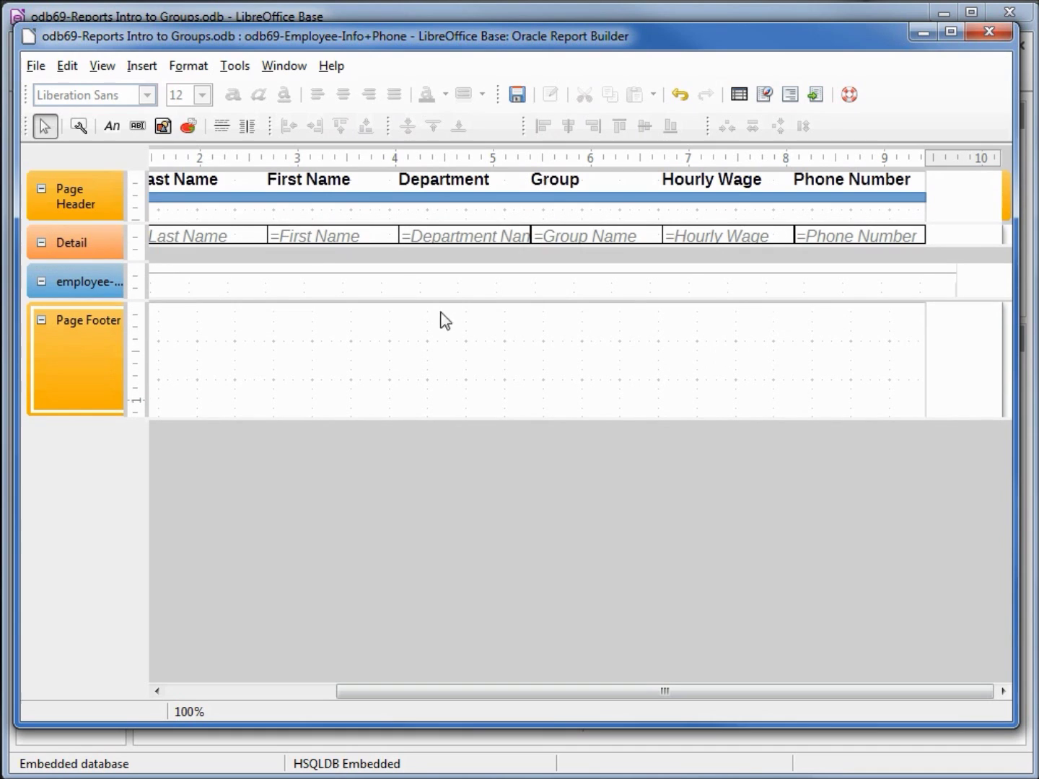
pyautogui.click(428, 272)
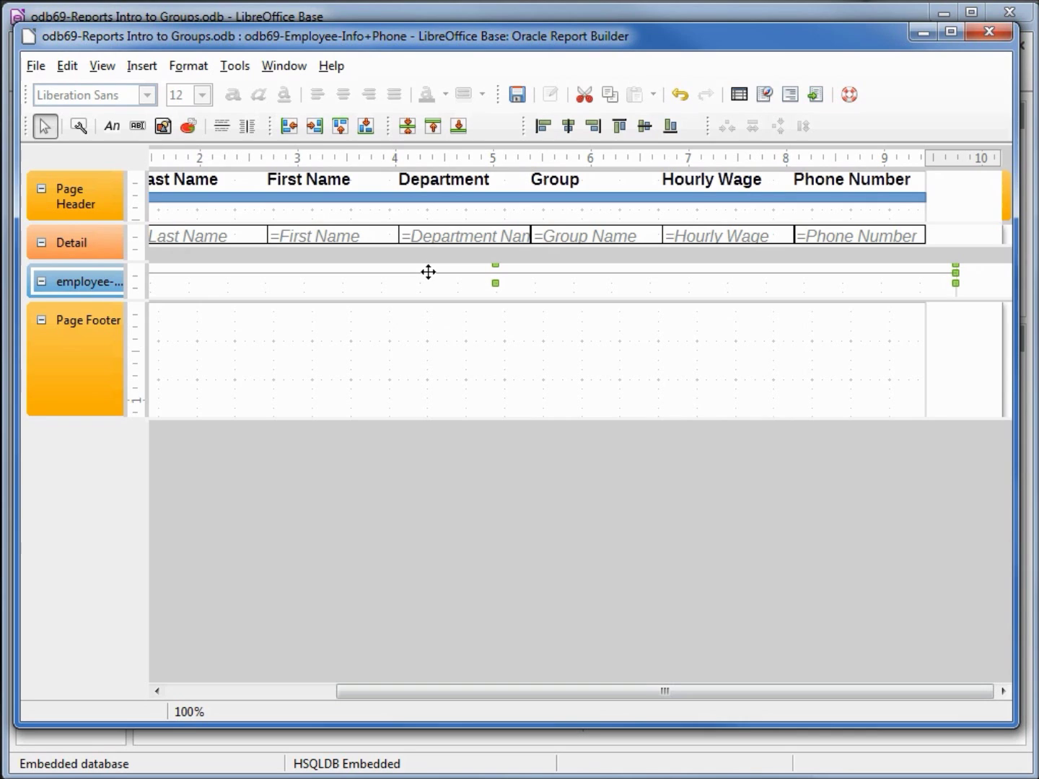
pyautogui.press('Down')
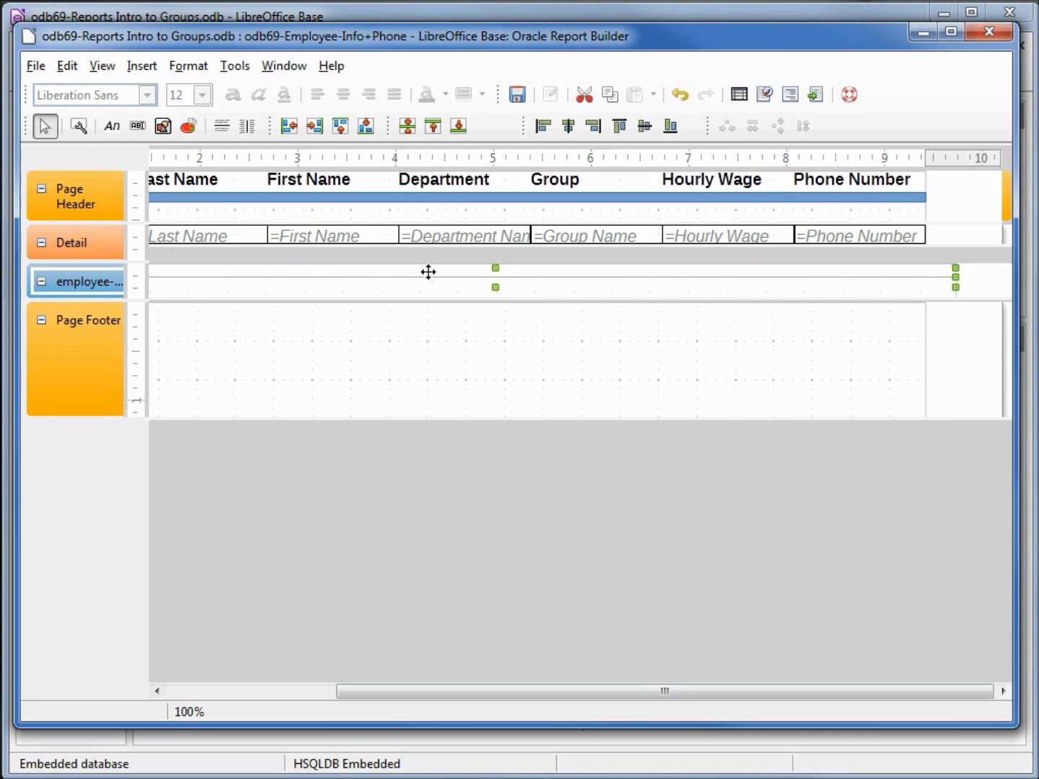
# Run the report to check the spacing under the header bar and around the separator lines, and close the generated document
pyautogui.click(815, 96)
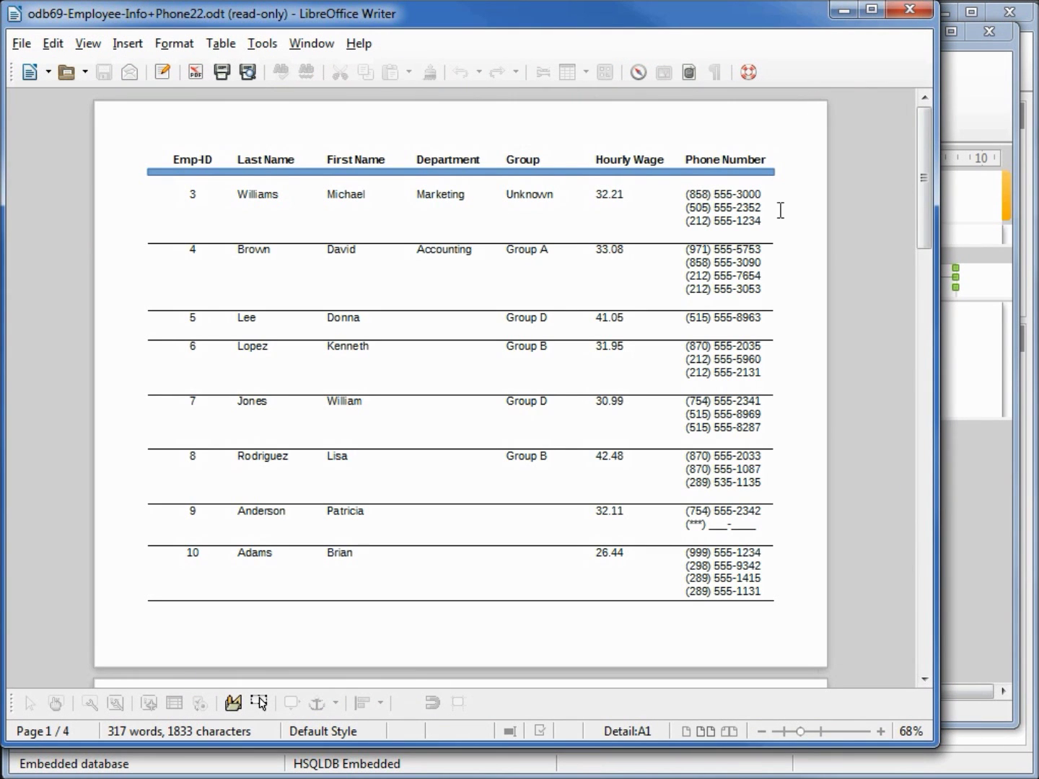
pyautogui.click(907, 10)
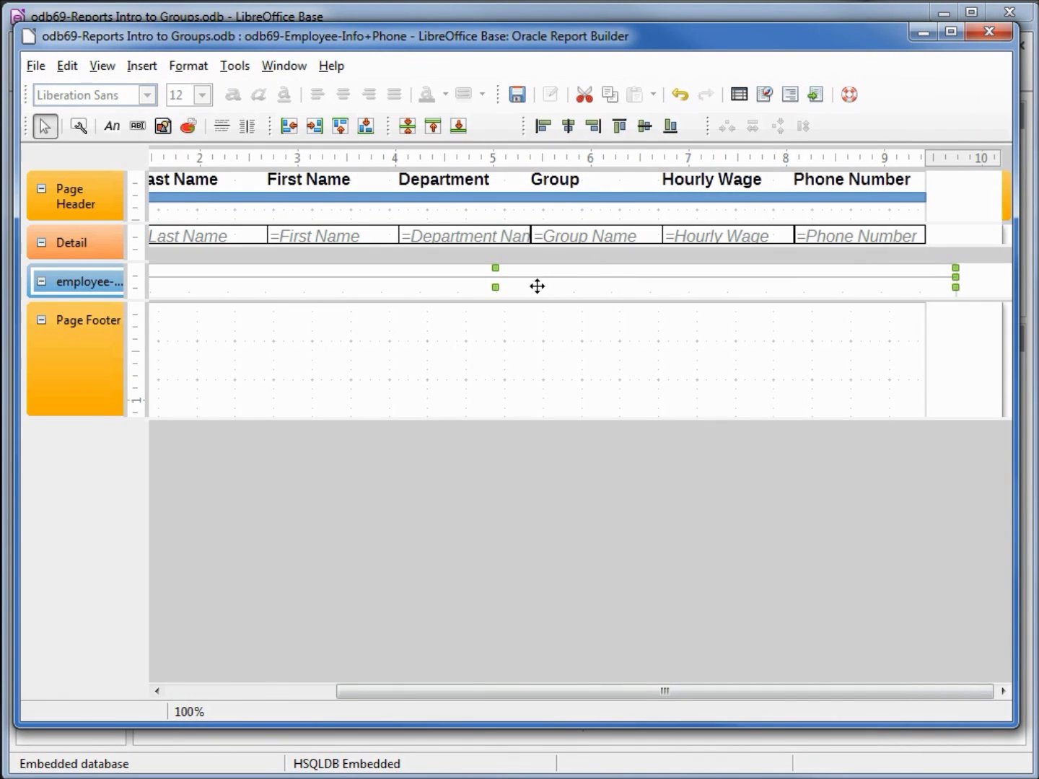
# Show the properties of the employee-ID footer's separator line and set its height to 0.10"
pyautogui.click(81, 128)
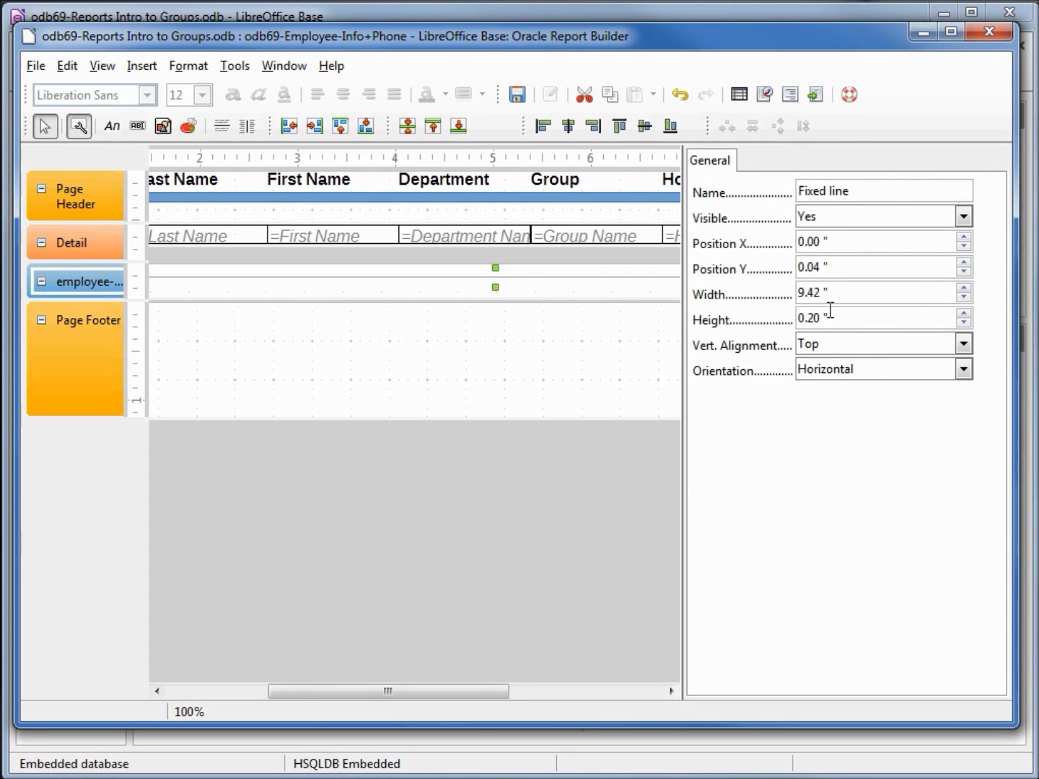
pyautogui.click(808, 317)
pyautogui.write('1')
pyautogui.press('Delete')
pyautogui.press('Delete')
# Adjust the height of the employee-ID Group Footer section to give the separator line more room
pyautogui.moveTo(496, 690); pyautogui.dragTo(215, 690)
pyautogui.click(172, 283)
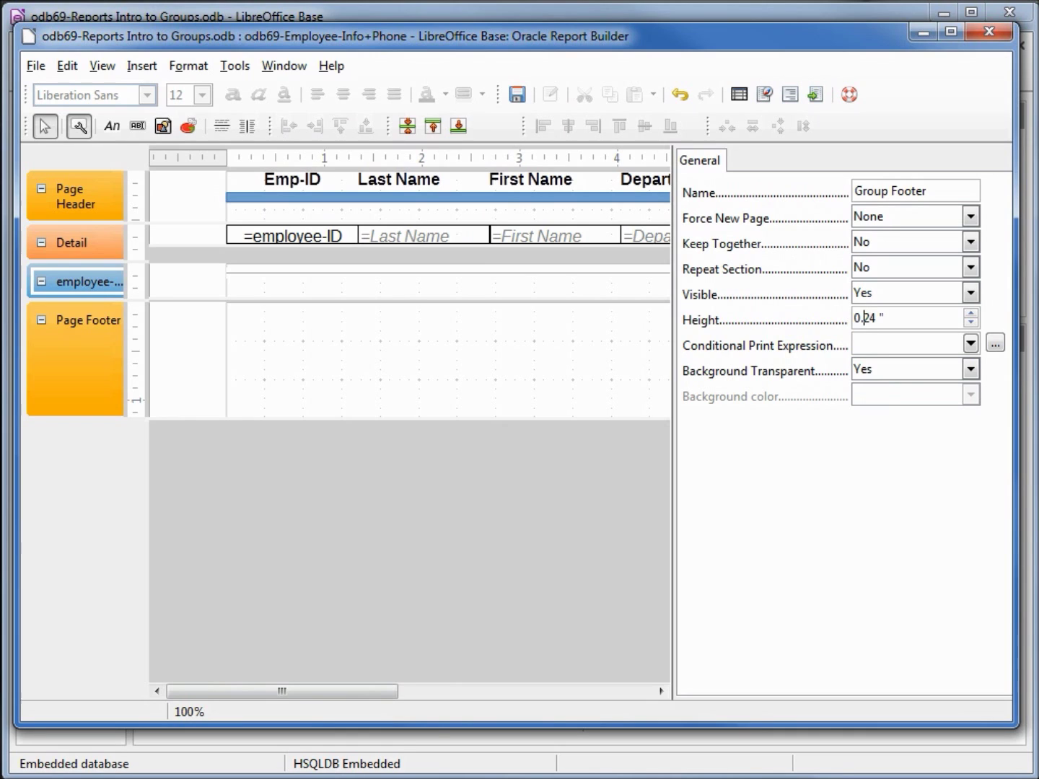
pyautogui.click(864, 318)
pyautogui.write('3')
pyautogui.press('Return')
# Nudge the employee-ID footer's separator line down to a vertical position of 0.12", and deselect it
pyautogui.click(361, 272)
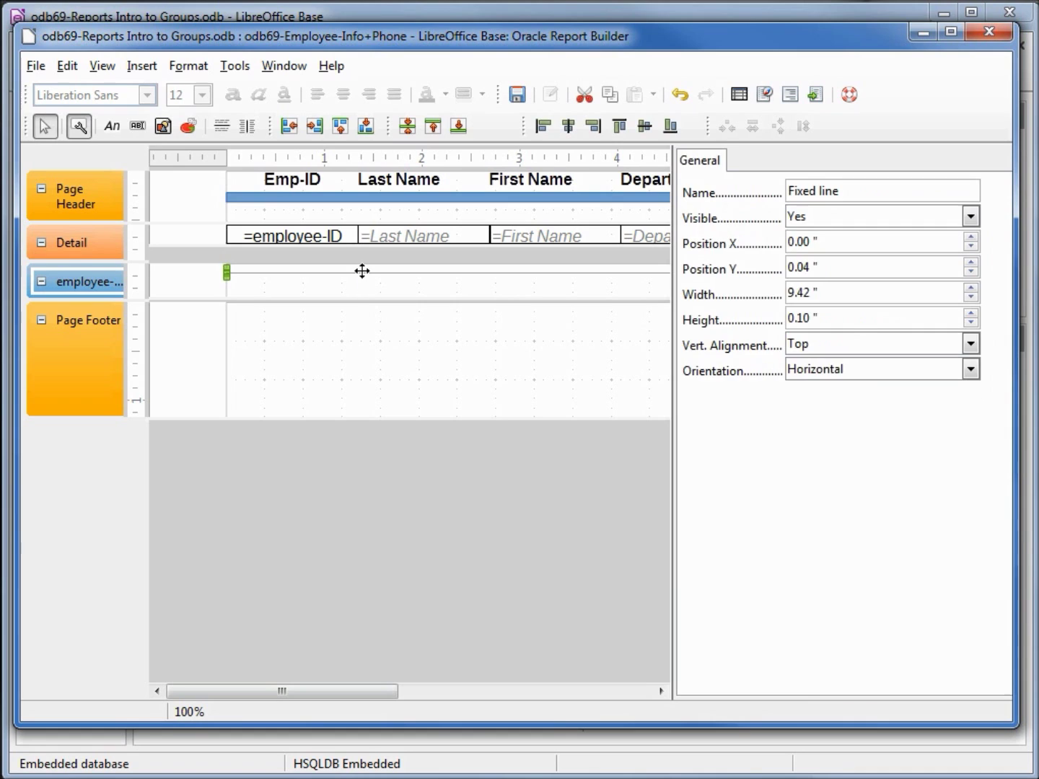
pyautogui.press('Down')
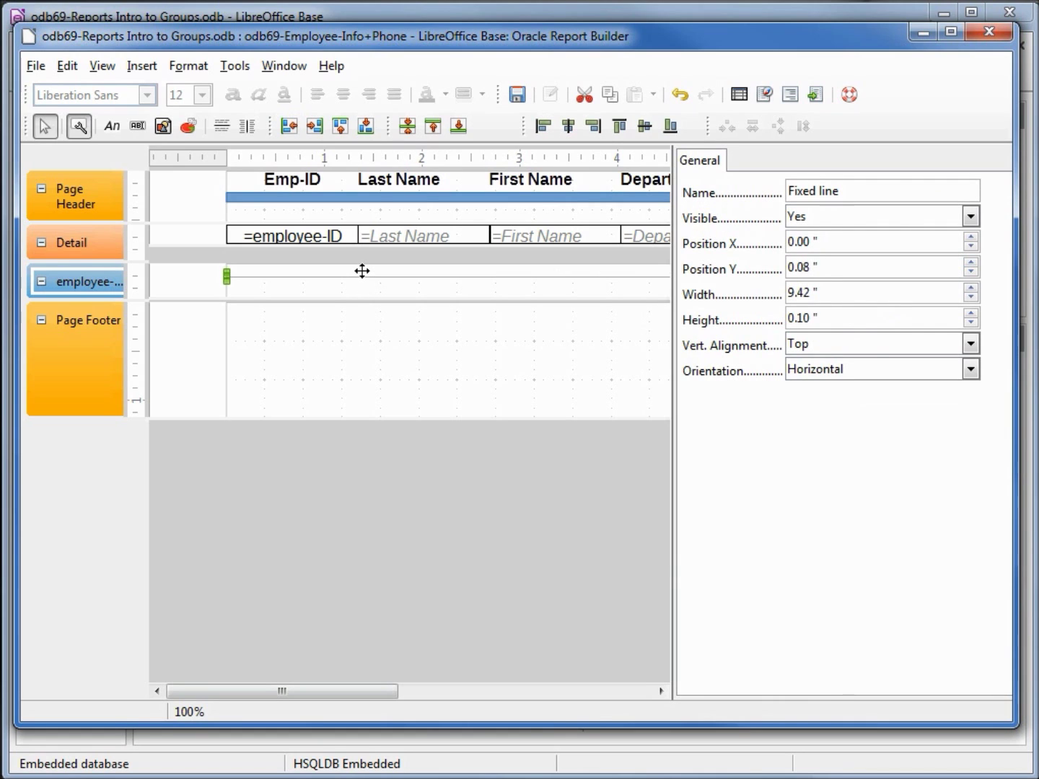
pyautogui.press('Down')
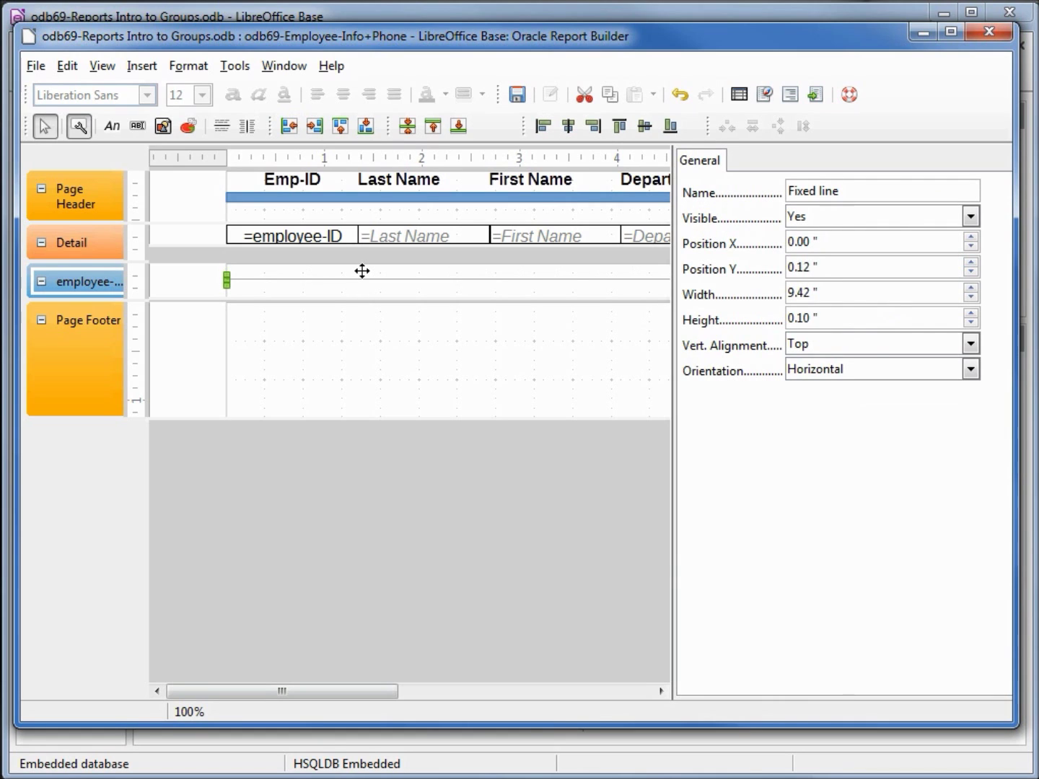
pyautogui.click(399, 336)
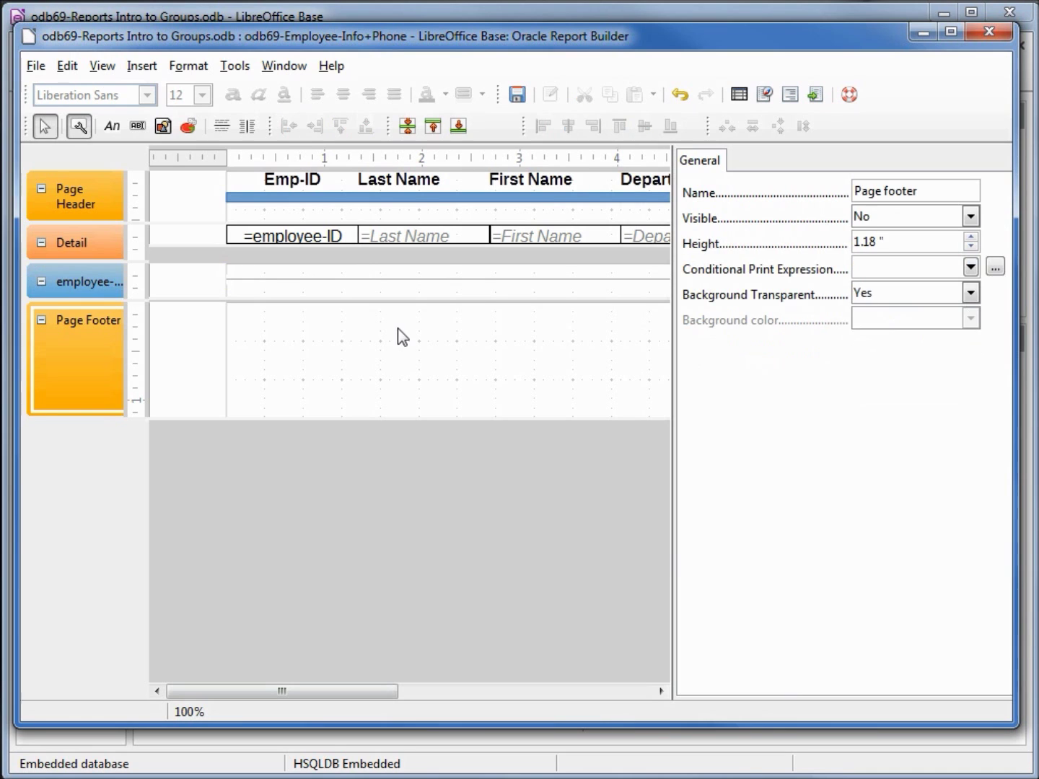
# Run the report to check the line spacing and the group split across the first page break, and close the generated document
pyautogui.click(815, 101)
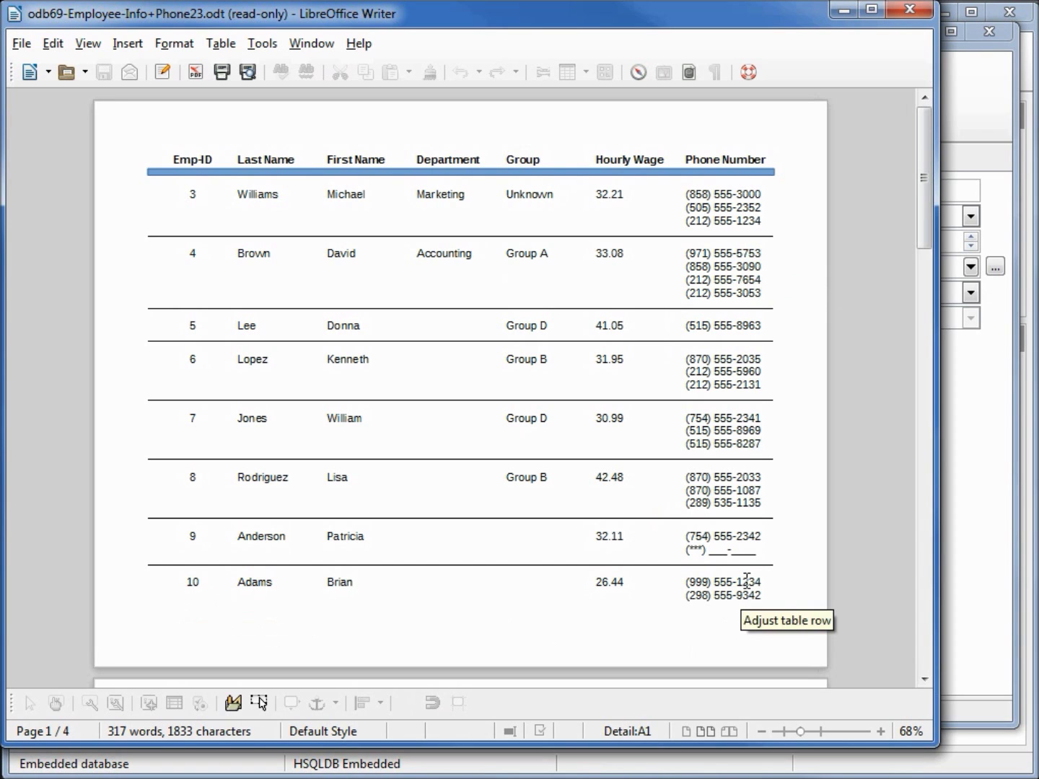
pyautogui.moveTo(932, 228); pyautogui.dragTo(930, 301)
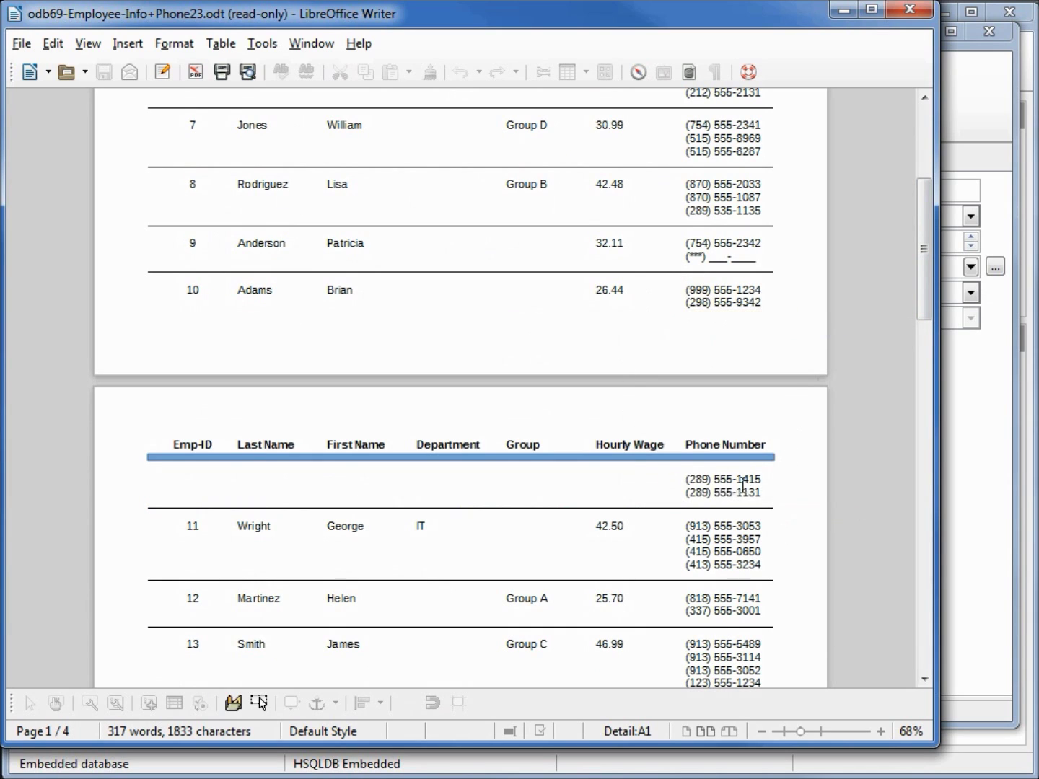
pyautogui.click(913, 10)
# Set the employee-ID group's Keep Together option to Whole Group in the sorting and grouping settings, and save the report
pyautogui.rightClick(182, 284)
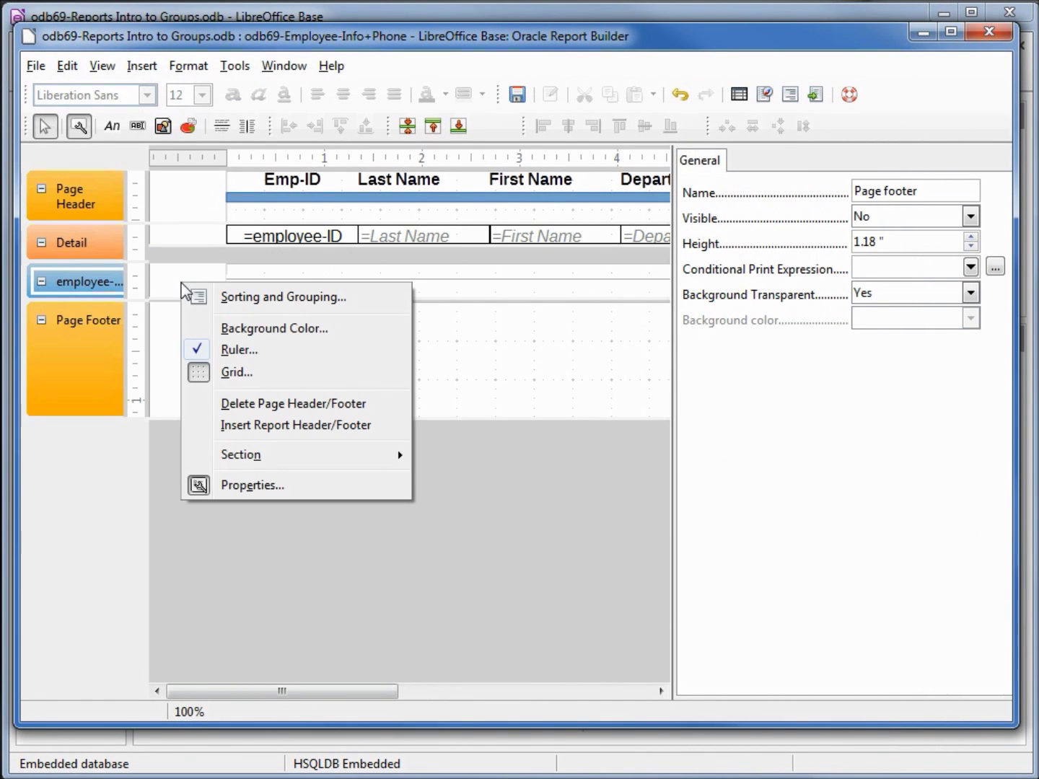
pyautogui.click(258, 299)
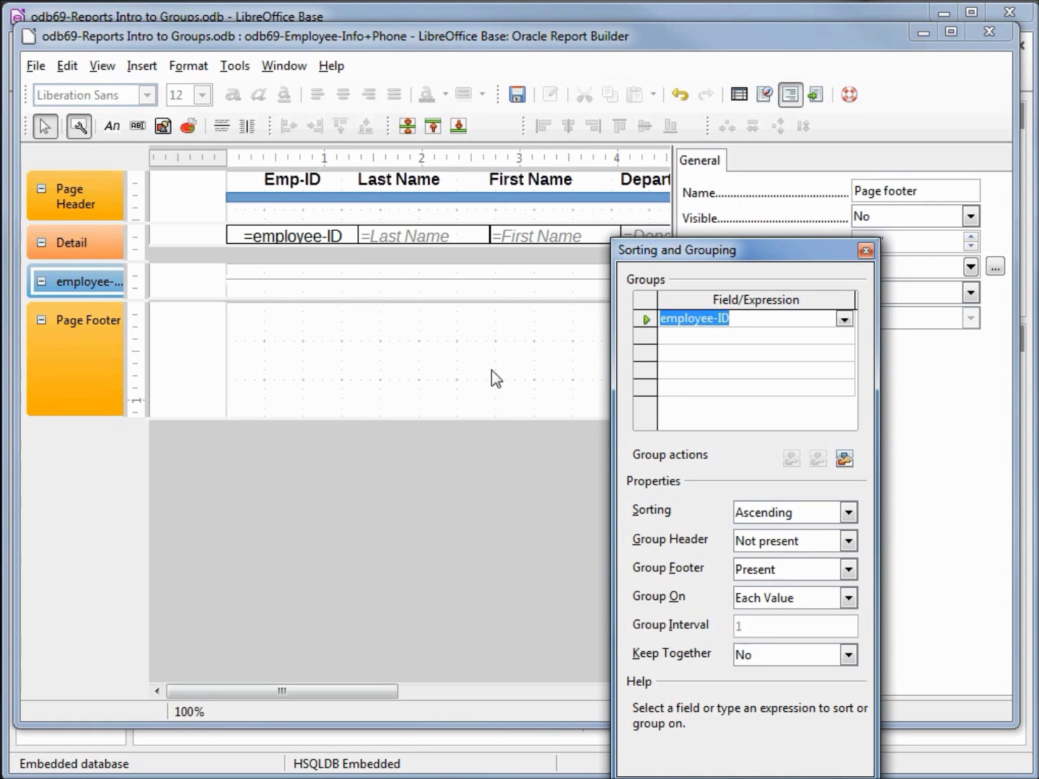
pyautogui.click(849, 655)
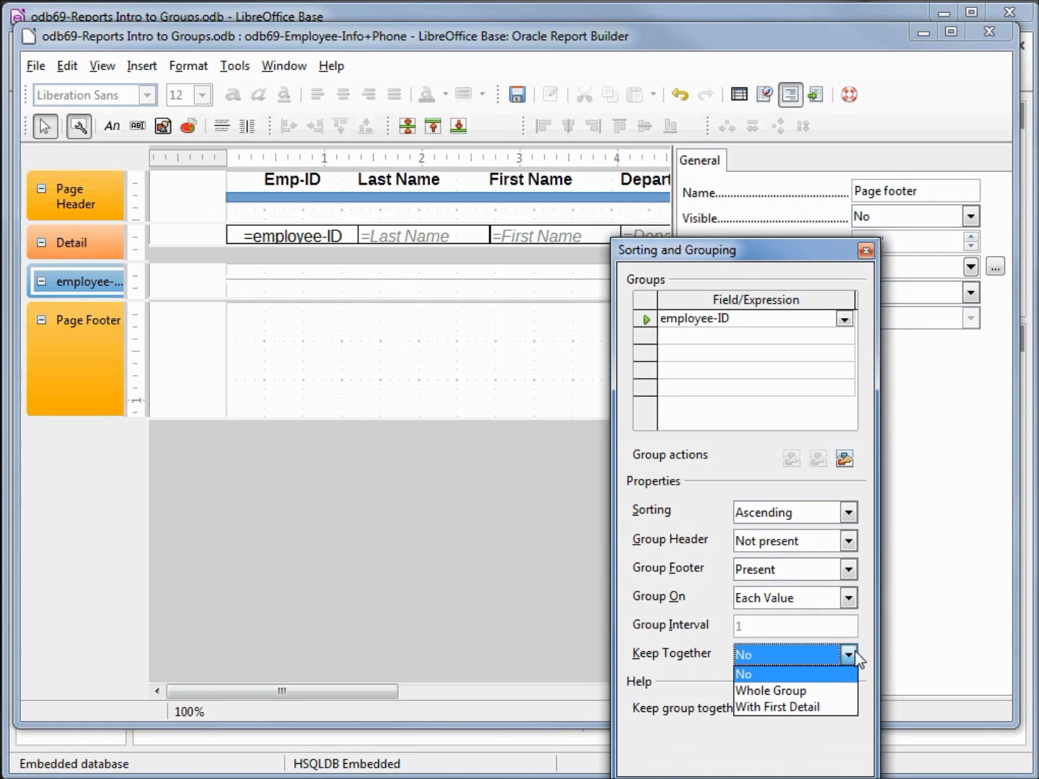
pyautogui.click(791, 689)
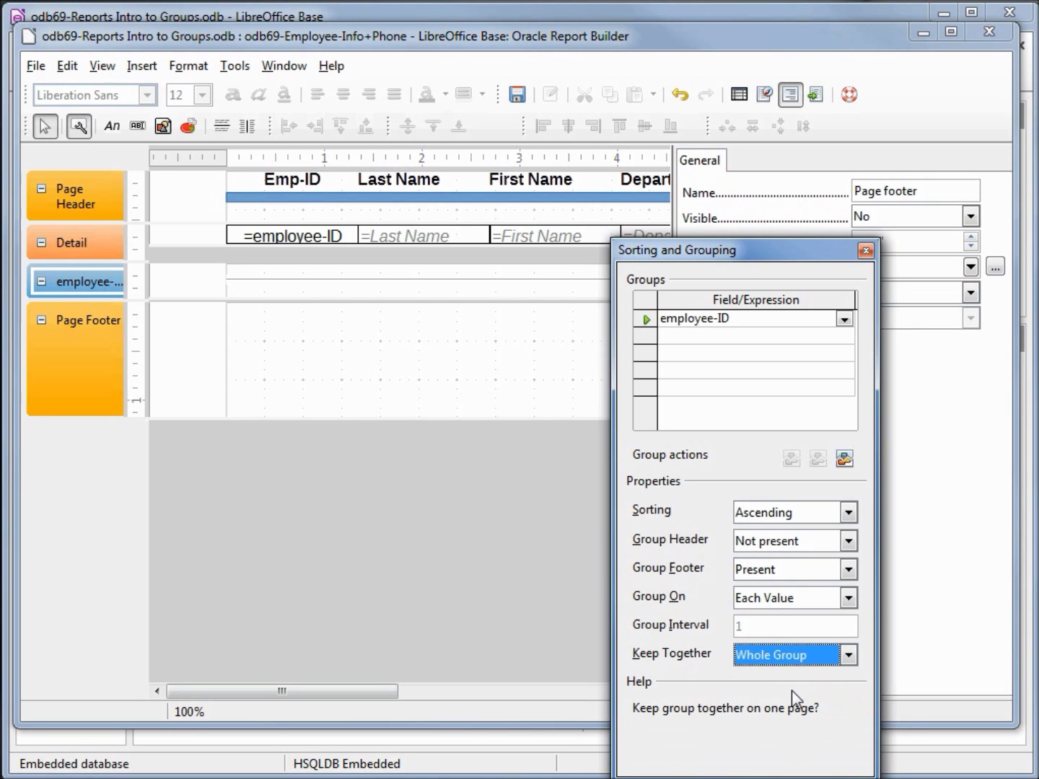
pyautogui.click(866, 250)
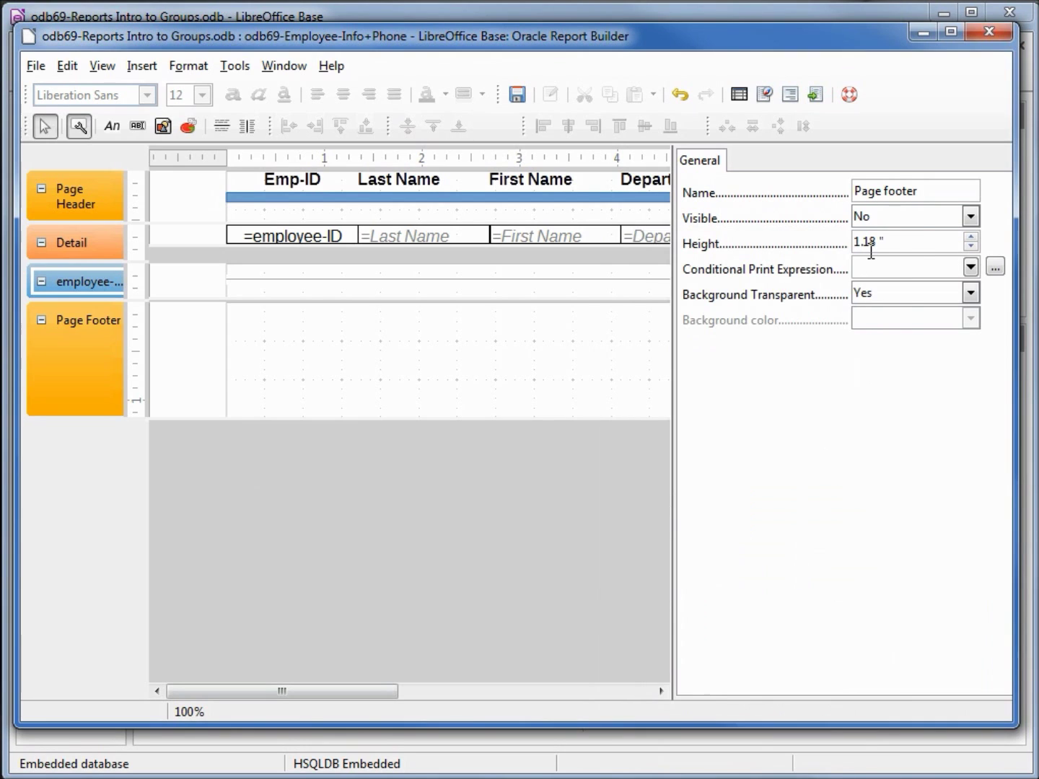
pyautogui.click(517, 97)
# Run the report and look through its pages to check that each employee's phone numbers stay together across page breaks
pyautogui.click(815, 96)
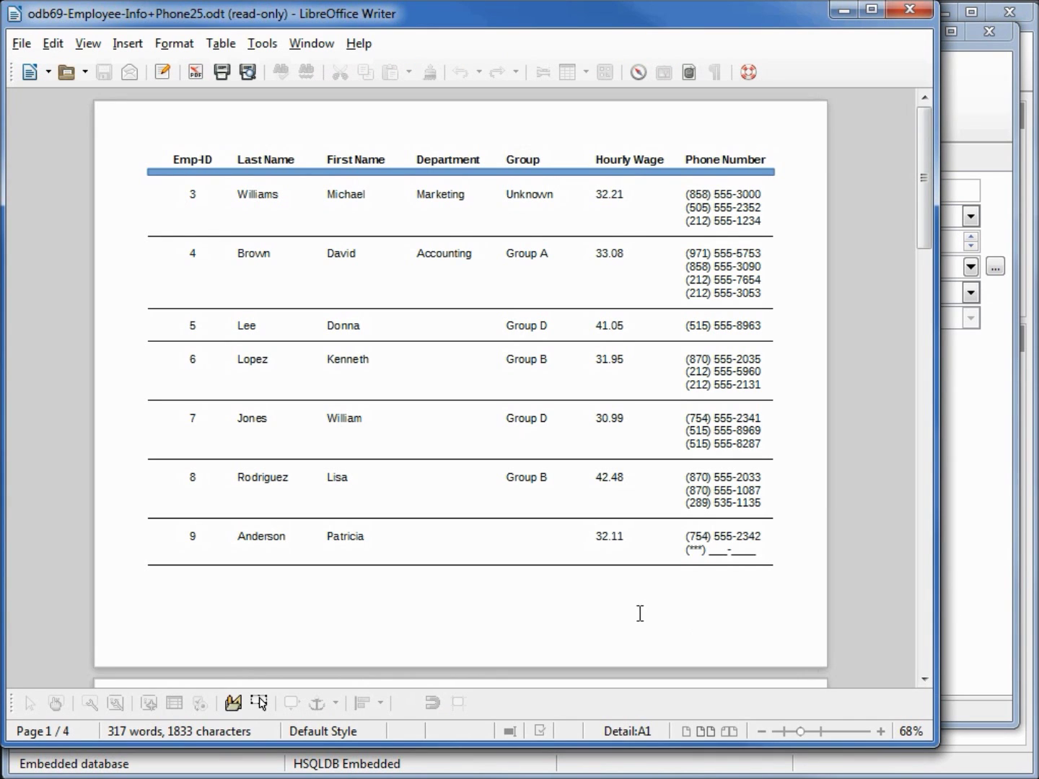
pyautogui.moveTo(928, 205); pyautogui.dragTo(929, 316)
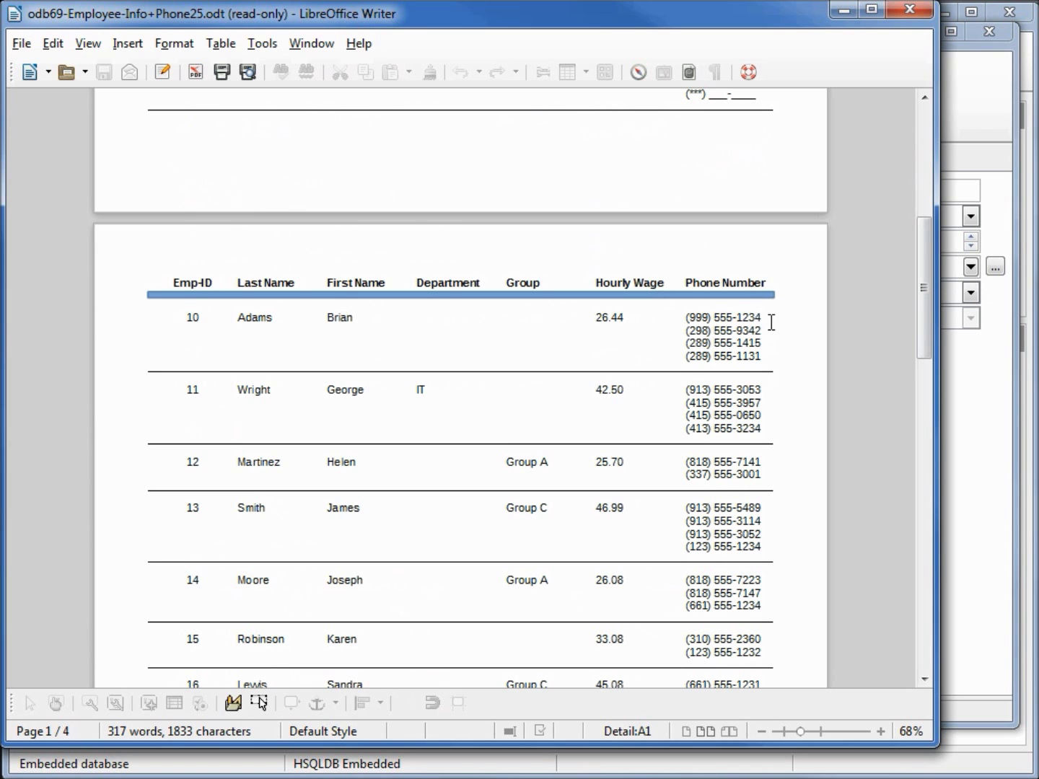
pyautogui.moveTo(932, 262); pyautogui.dragTo(913, 593)
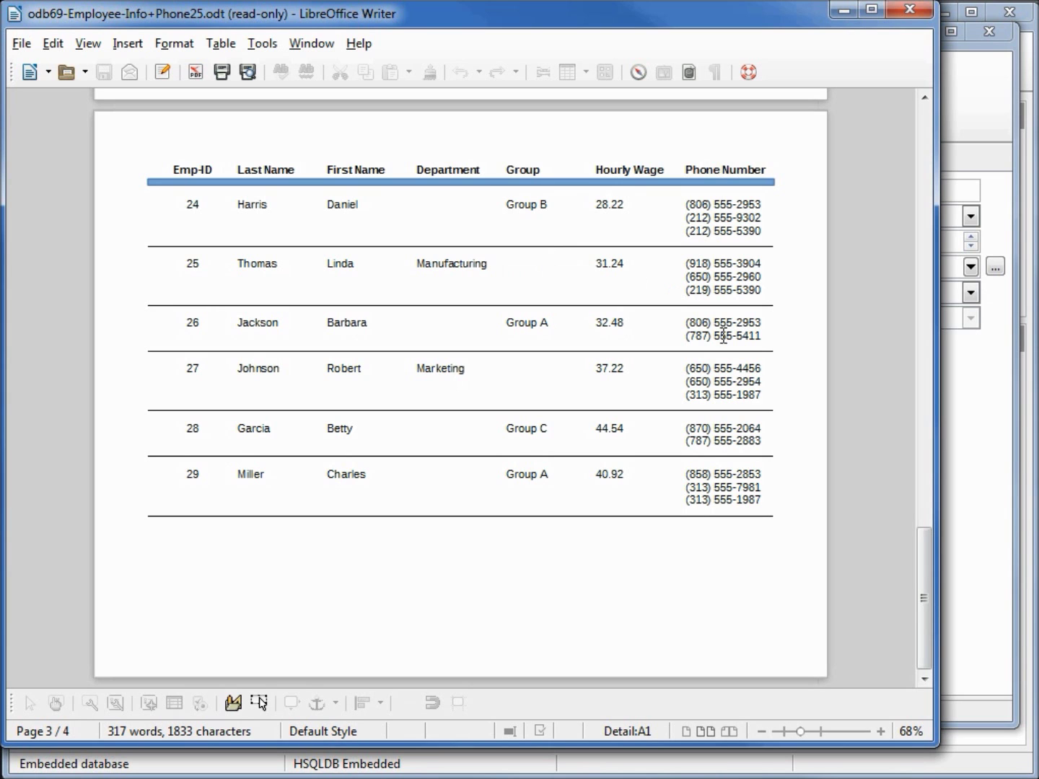
pyautogui.moveTo(922, 556); pyautogui.dragTo(925, 368)
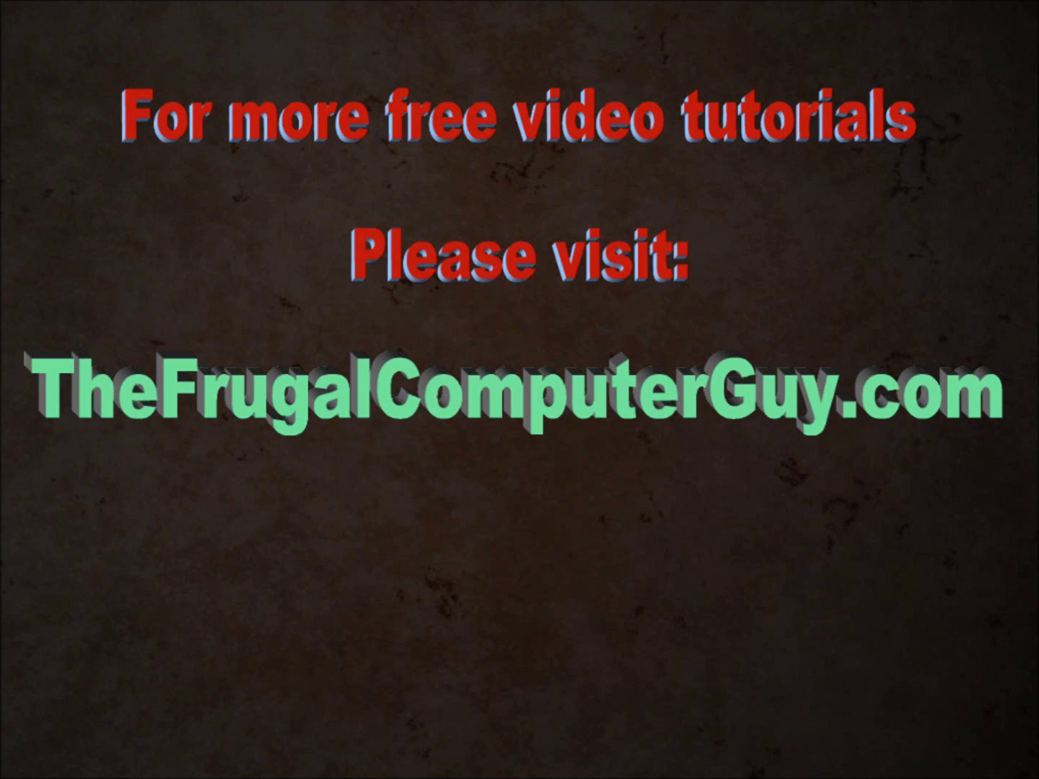